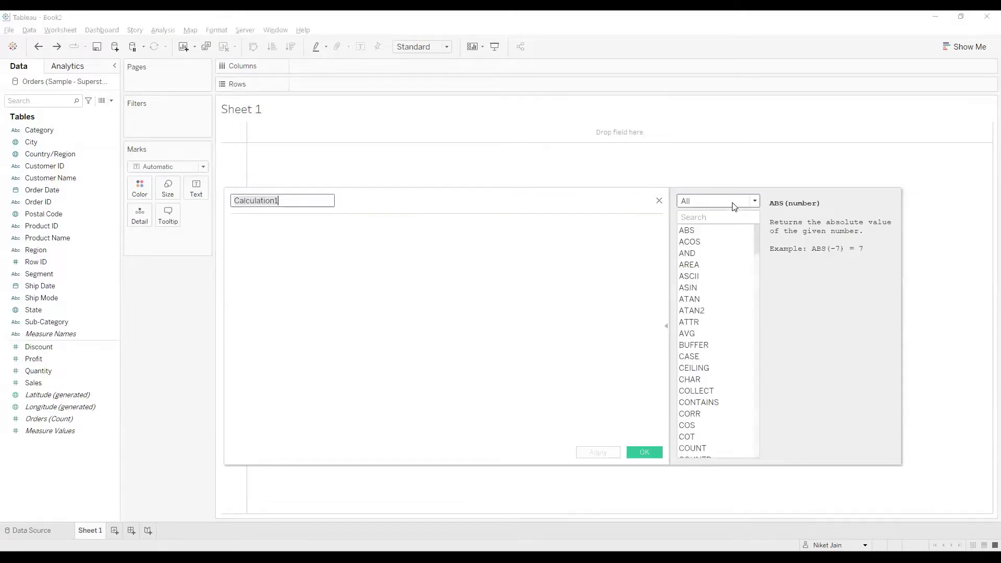
Step: Create a calculated field named Today with the formula TODAY()
key(Tab)
click(734, 201)
click(705, 245)
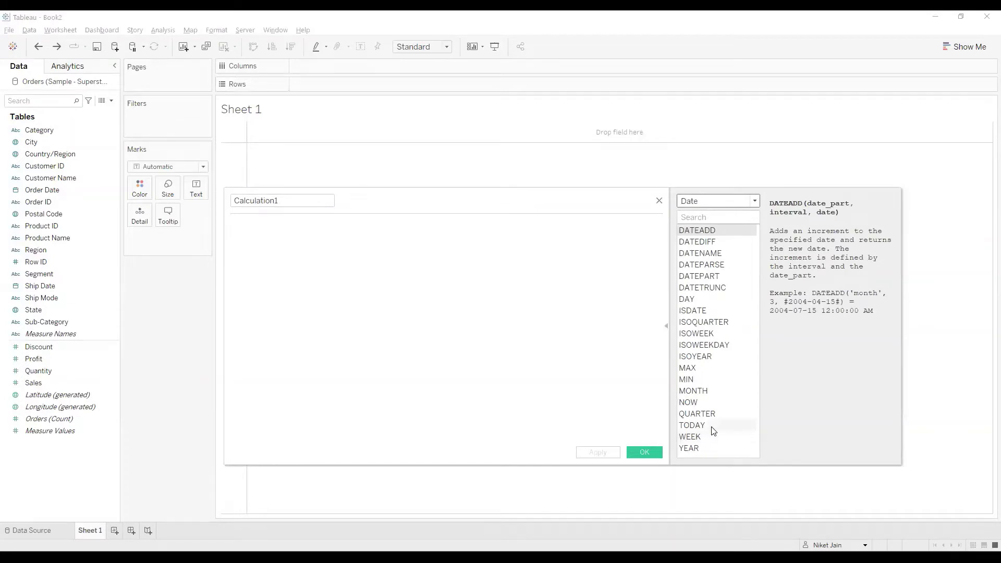
double_click(713, 431)
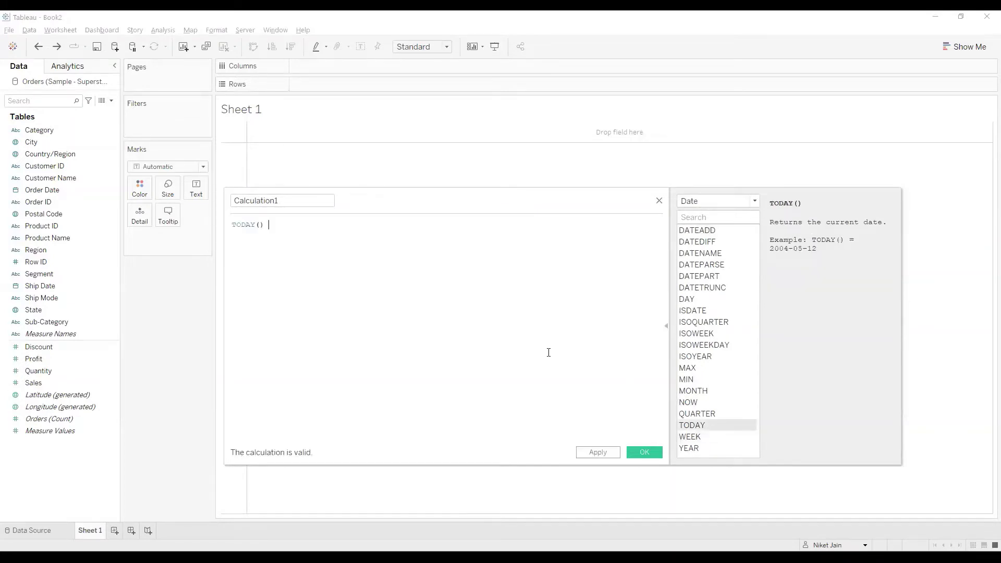
ctrl+scroll(548, 353, up, 5)
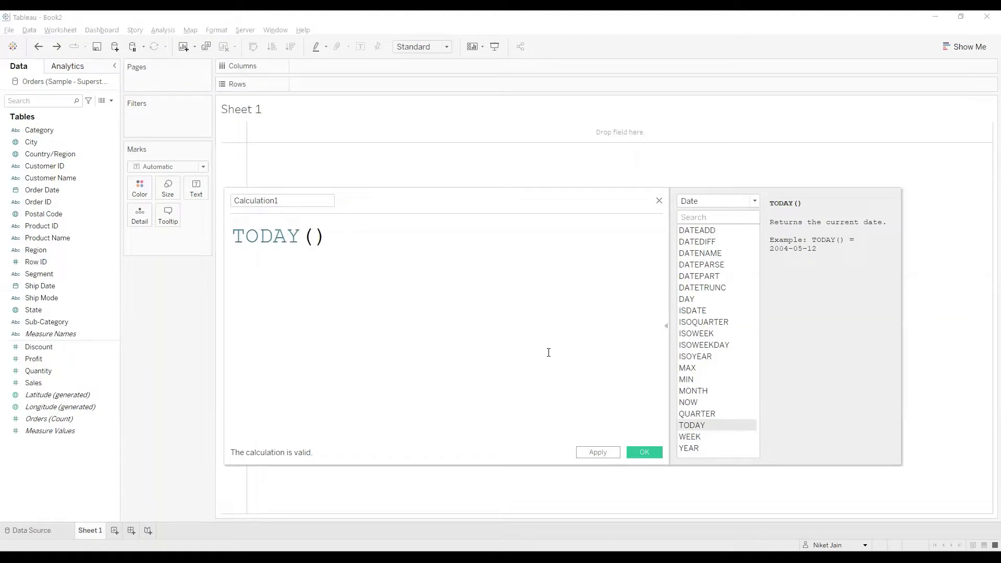
click(306, 200)
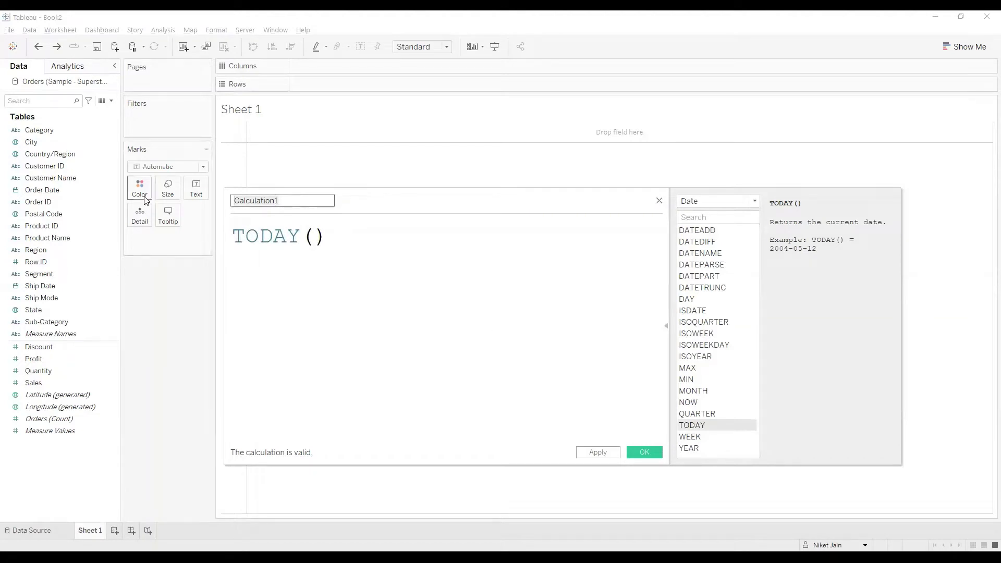
text(Today)
click(597, 452)
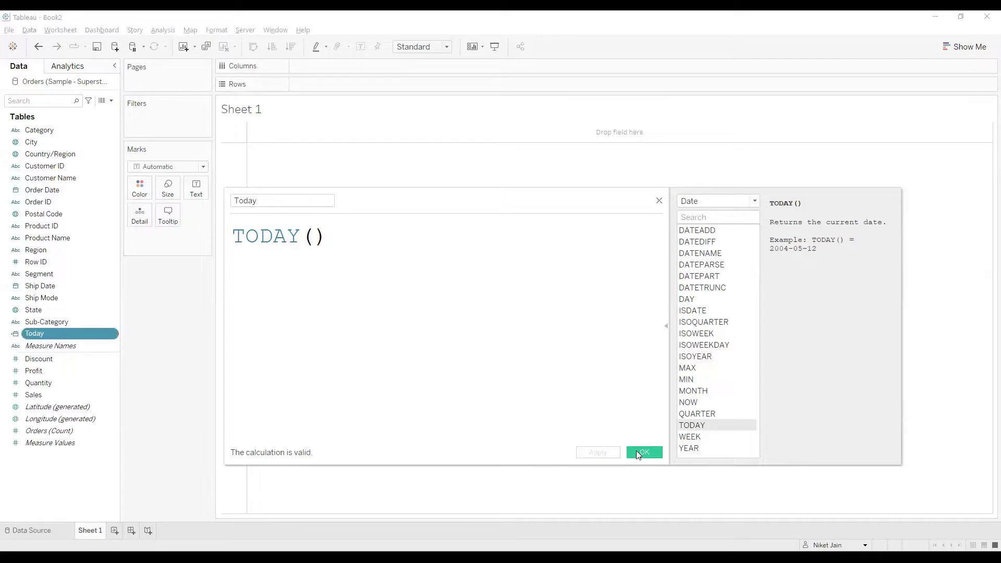
click(638, 452)
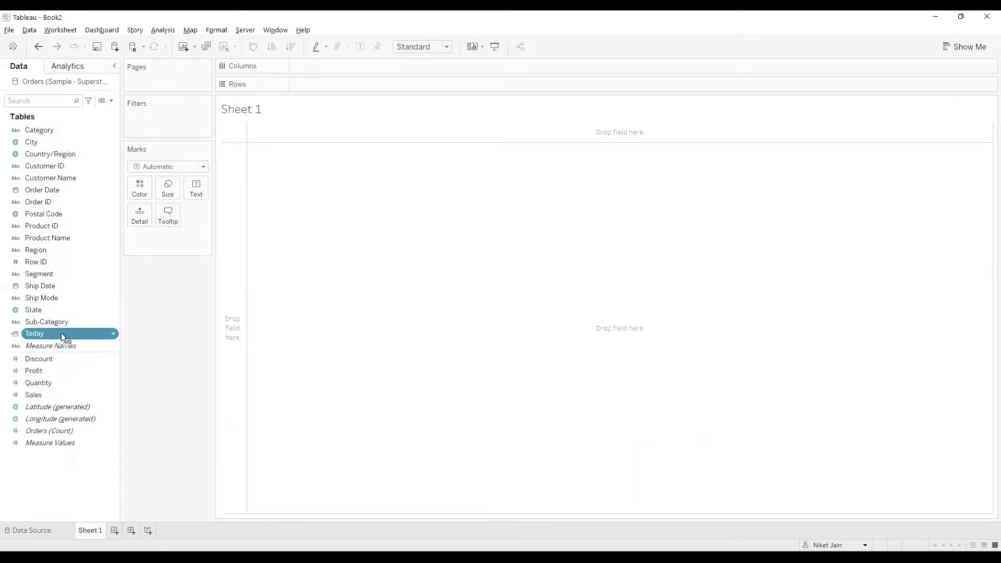
Step: Show Today as text in size 13 font as the full date 6/12/2022
drag(182, 199, 192, 196)
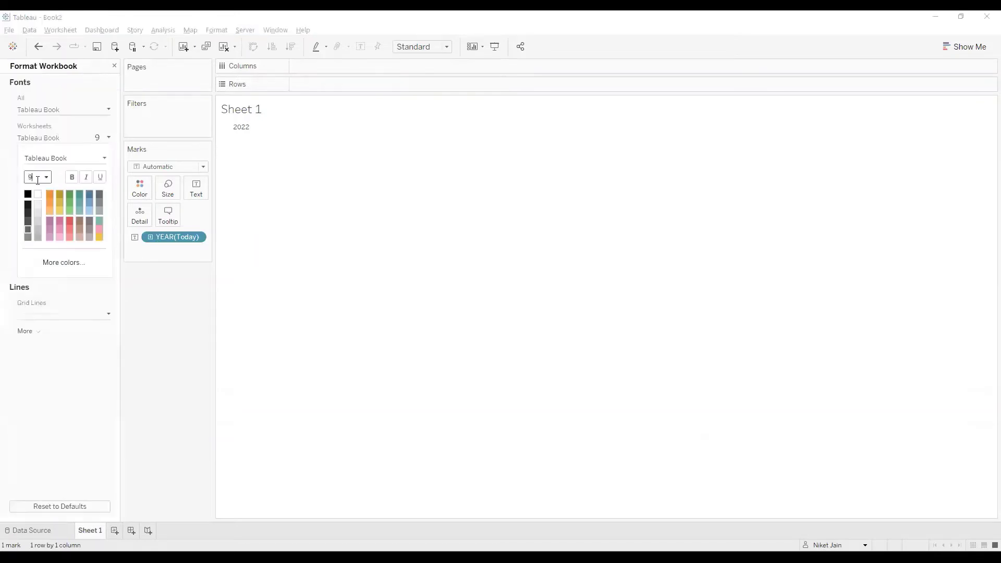
text(13)
key(Return)
click(115, 66)
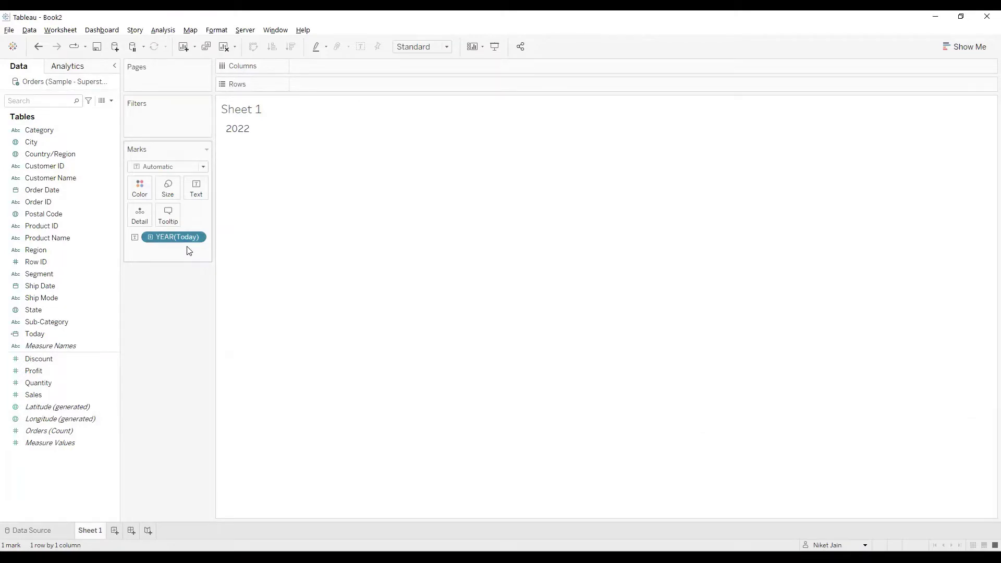
key(ctrl+z)
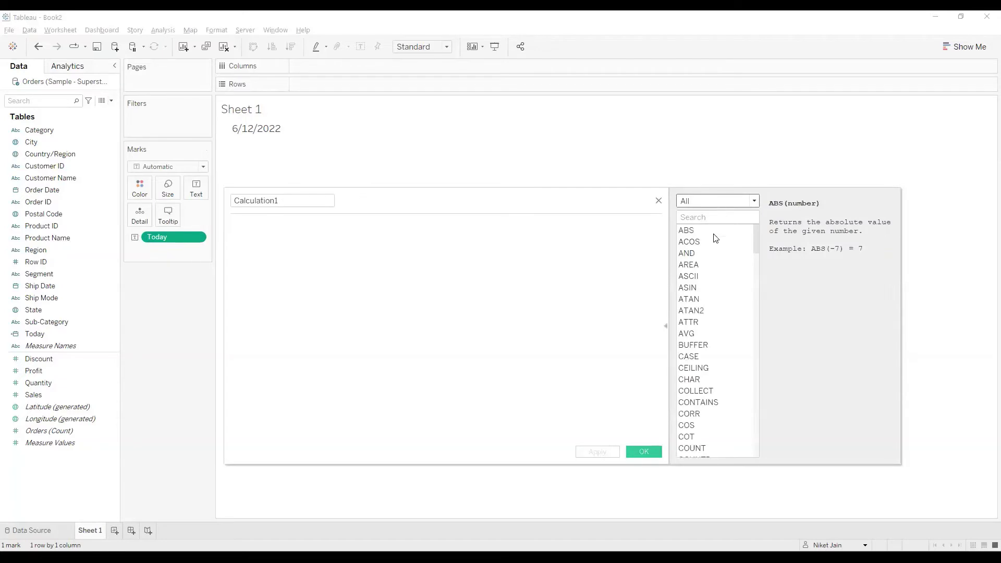
Step: Start a DATEADD calculation and name it 'Date add 1 month'
key(d)
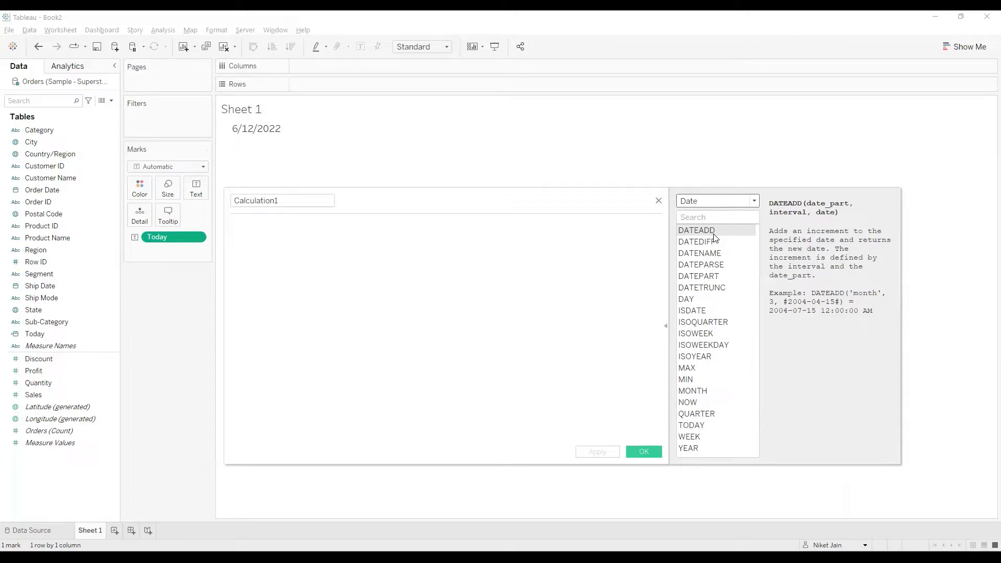
double_click(714, 237)
click(293, 200)
double_click(293, 200)
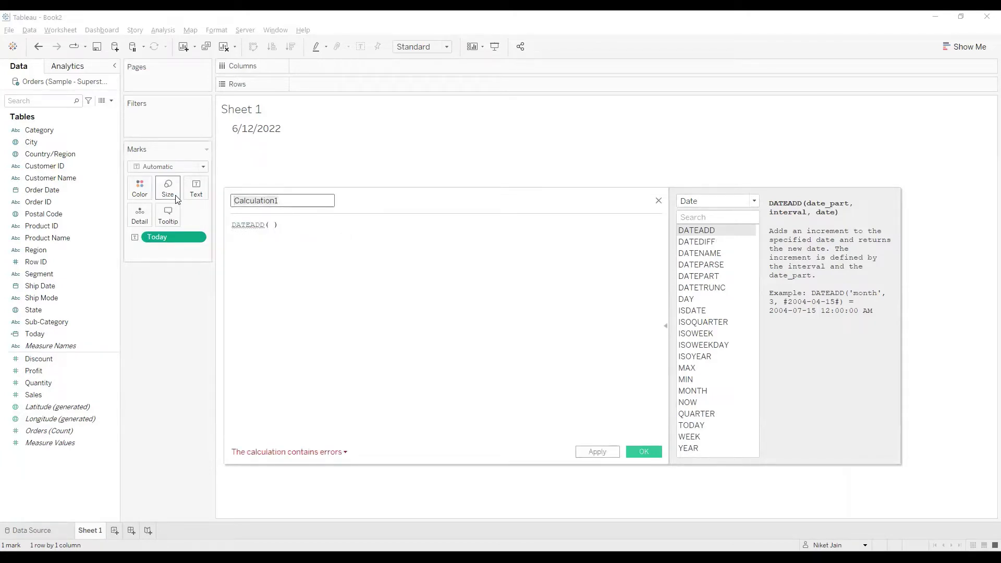
text(Date add 1 om)
key(BackSpace)
key(BackSpace)
text(month)
key(Tab)
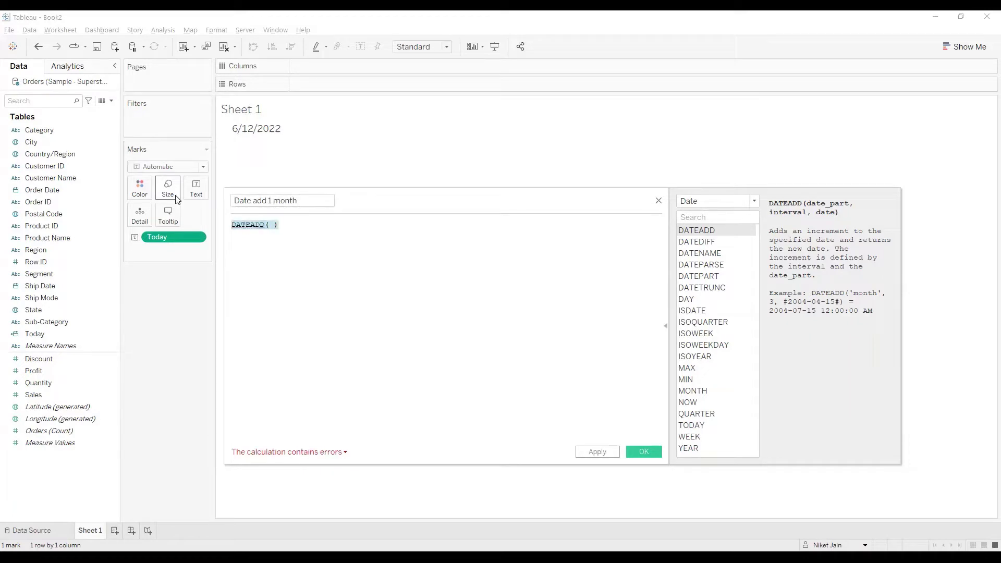
Step: Complete the formula as DATEADD('month',1,TODAY()) and save the field
key(ctrl+plus)
key(ctrl+plus)
key(ctrl+plus)
key(ctrl+plus)
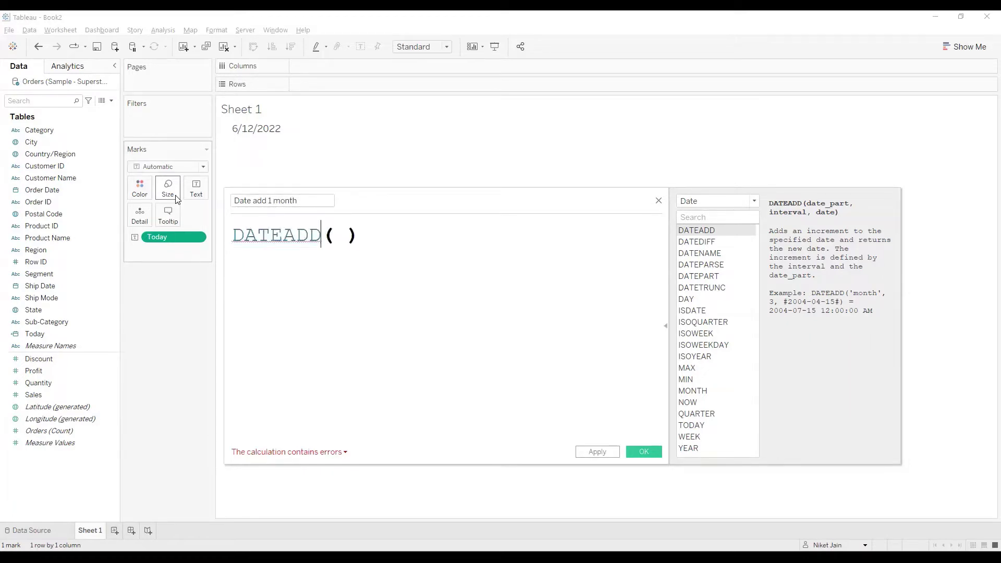
key(Right)
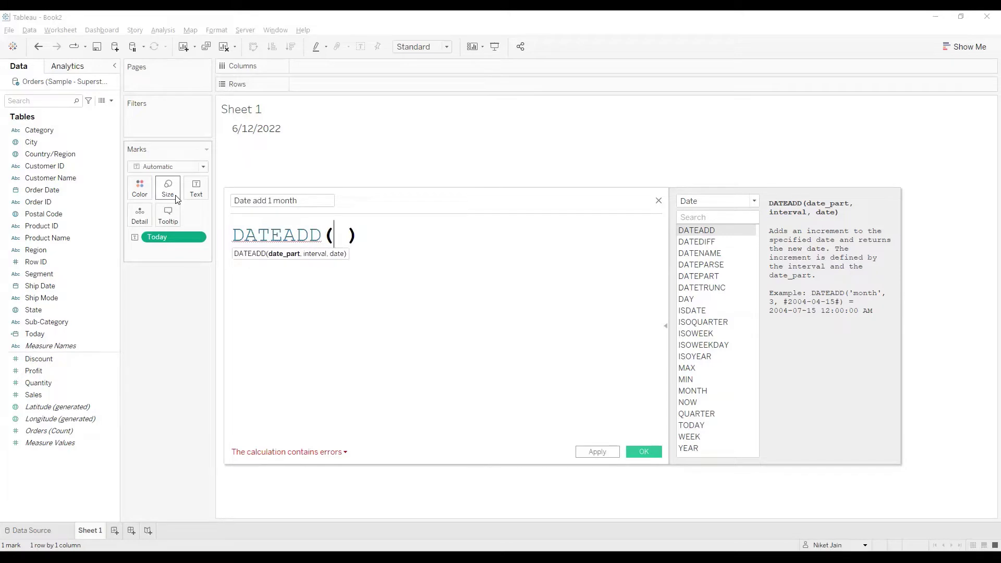
text('mo)
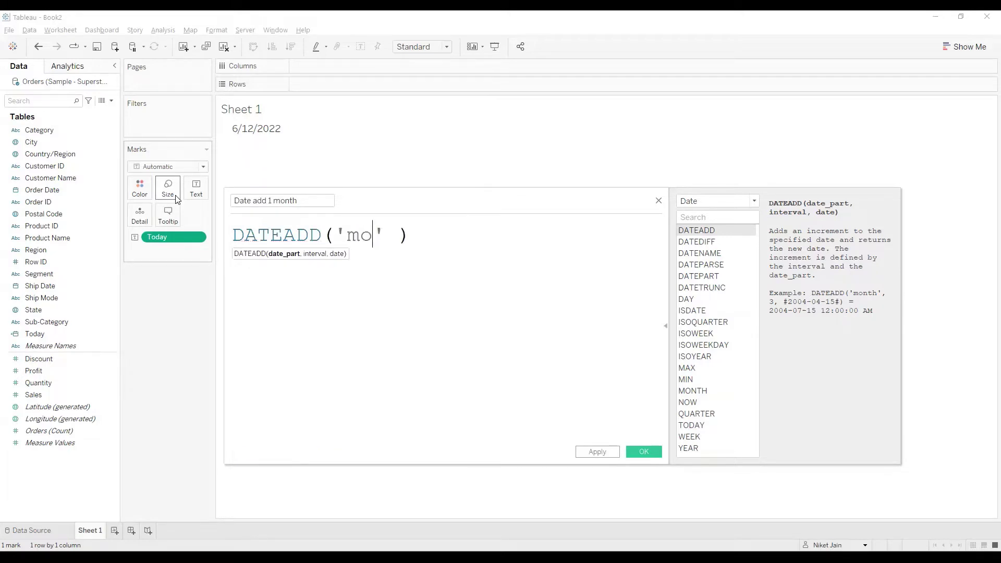
text(nth)
key(Right)
text(,1)
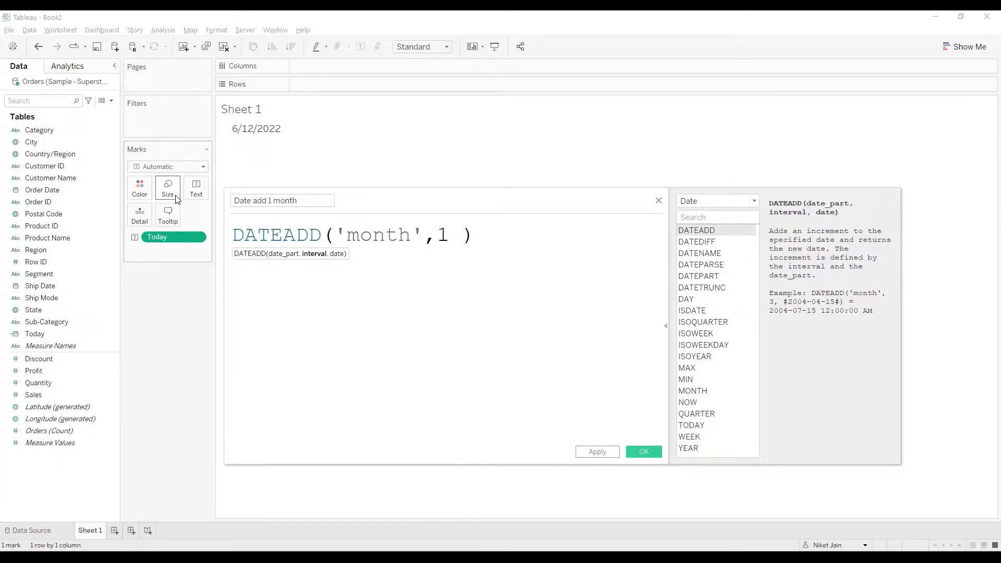
text(,)
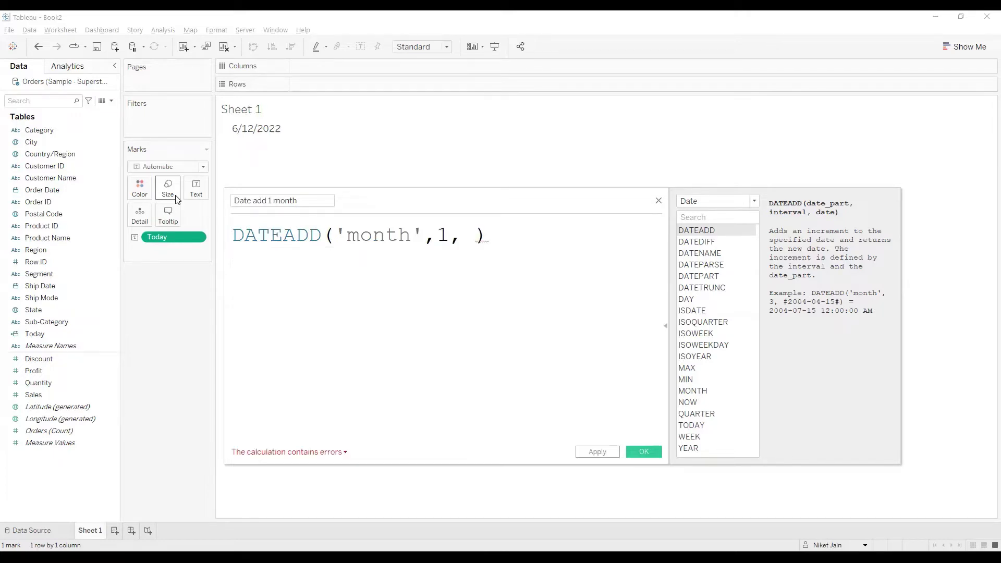
text(to)
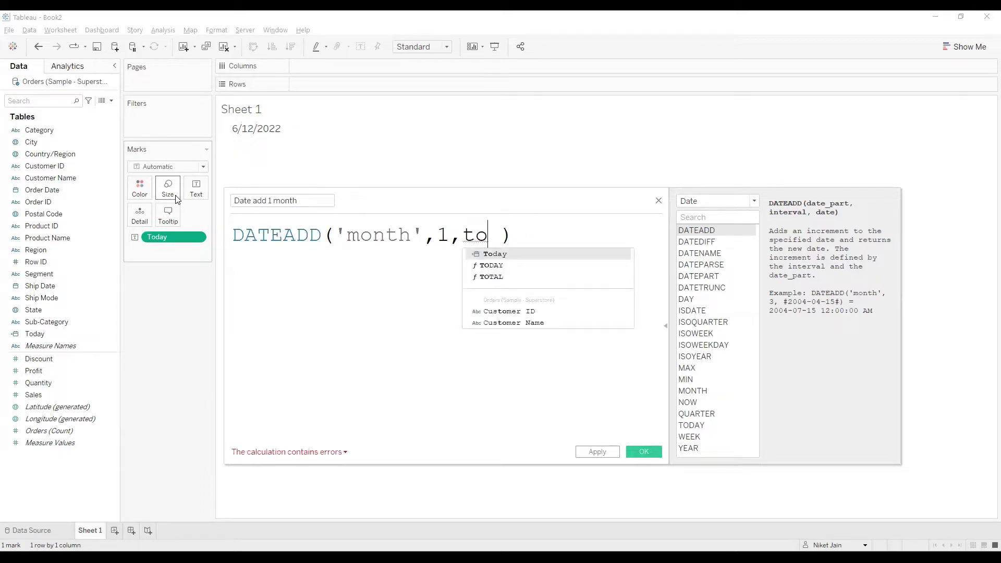
key(Down)
key(Return)
key(Delete)
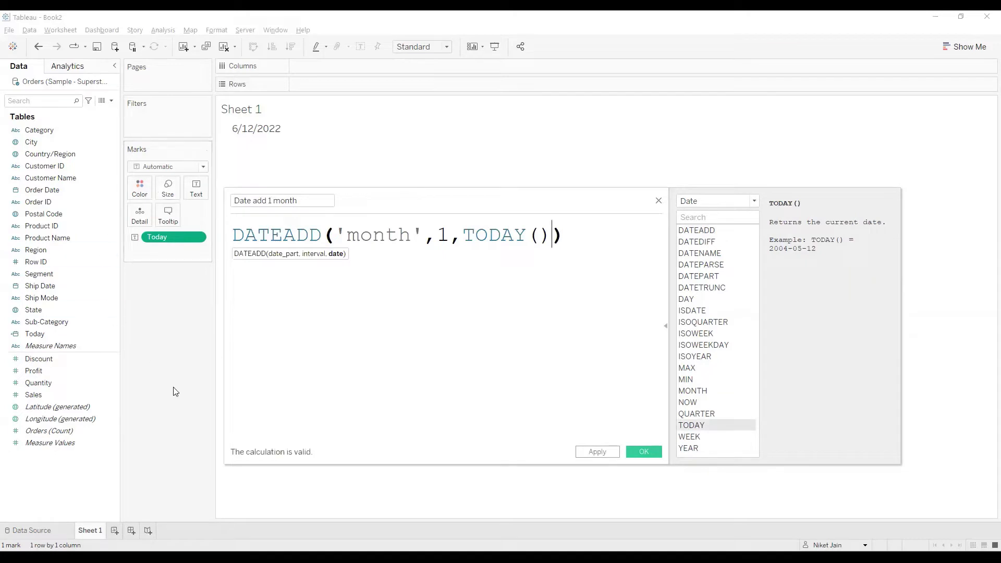
click(614, 450)
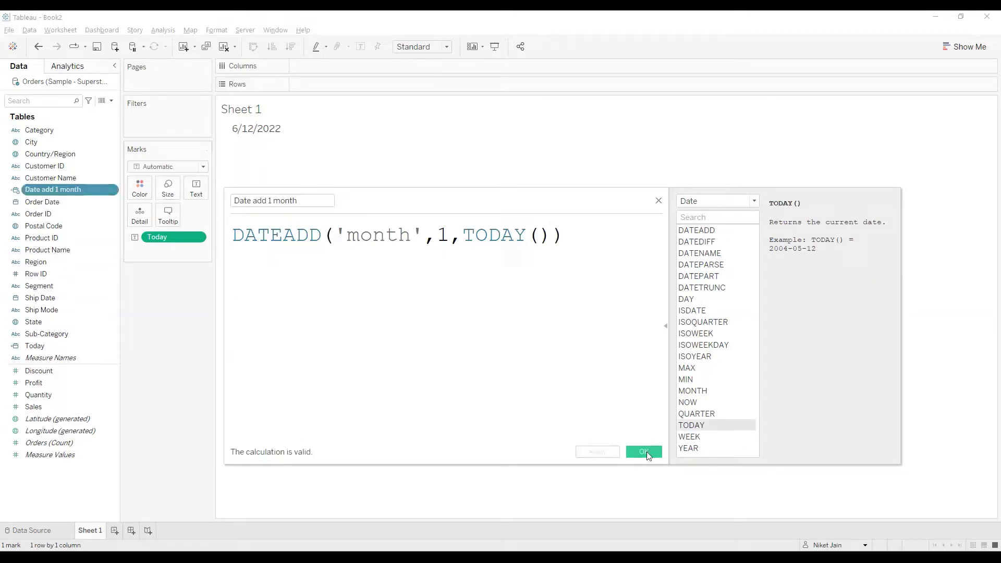
click(646, 452)
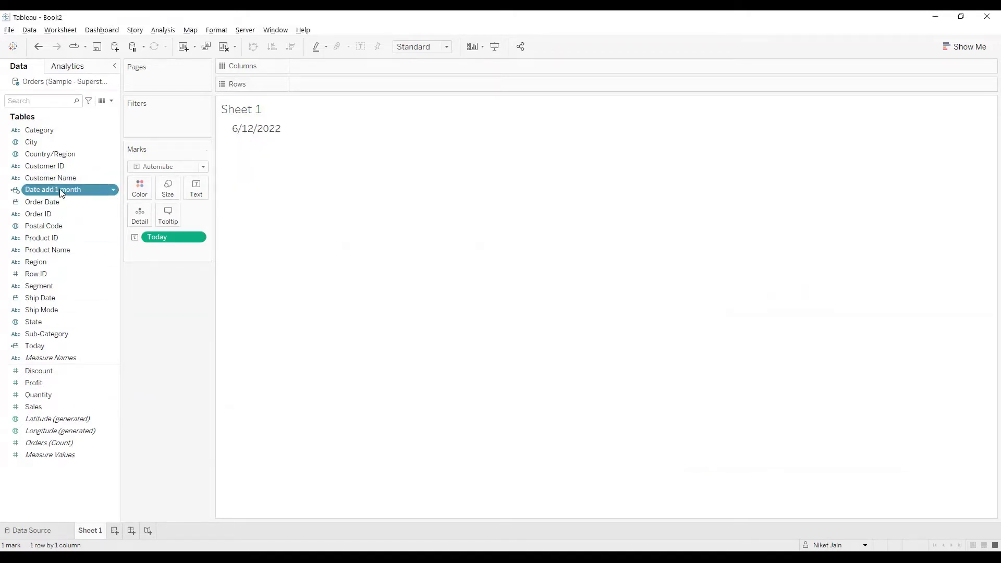
Step: Show Date add 1 month as an exact date 7/12/2022 beneath Today, widening the cell
drag(63, 192, 196, 198)
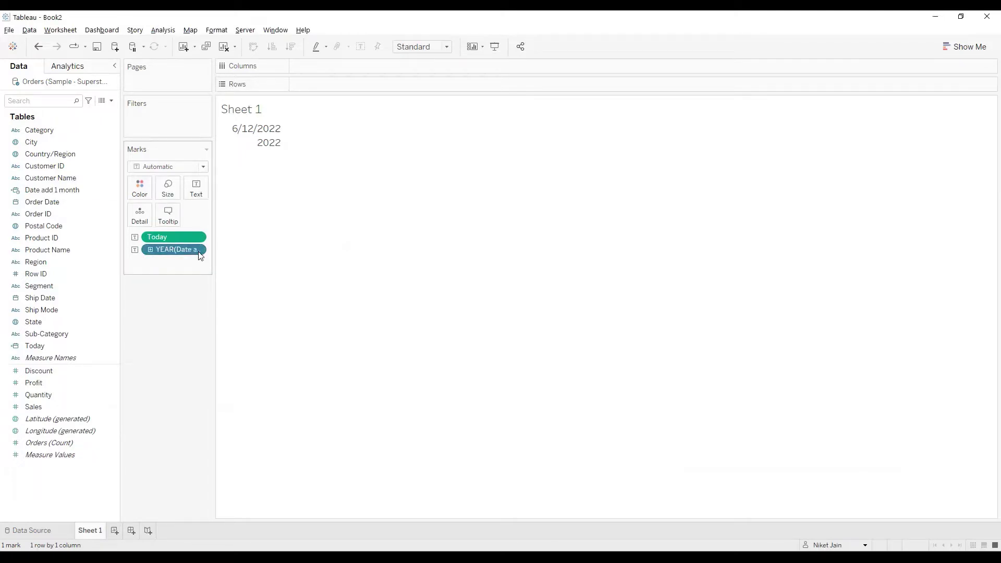
right_click(200, 255)
click(355, 280)
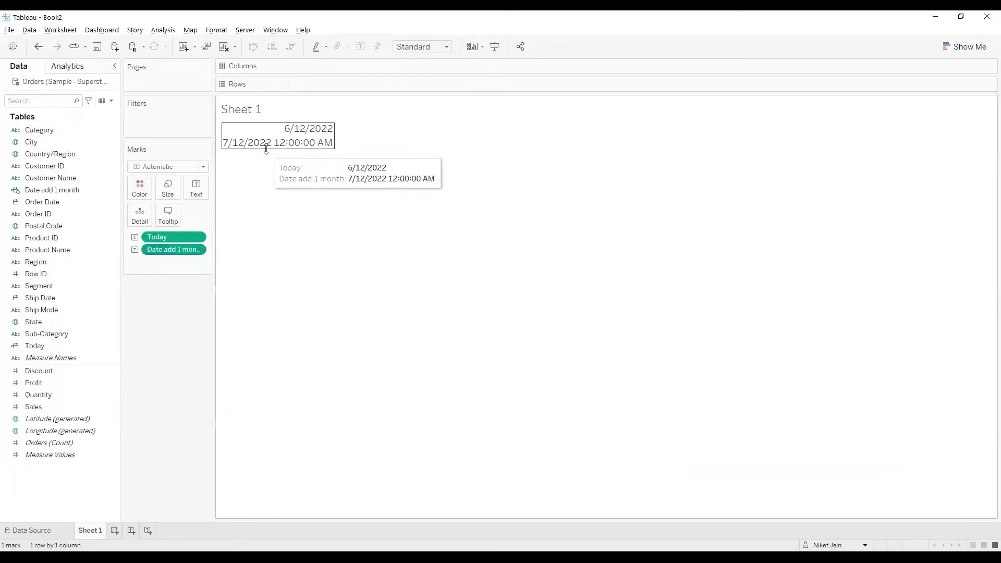
drag(266, 150, 360, 137)
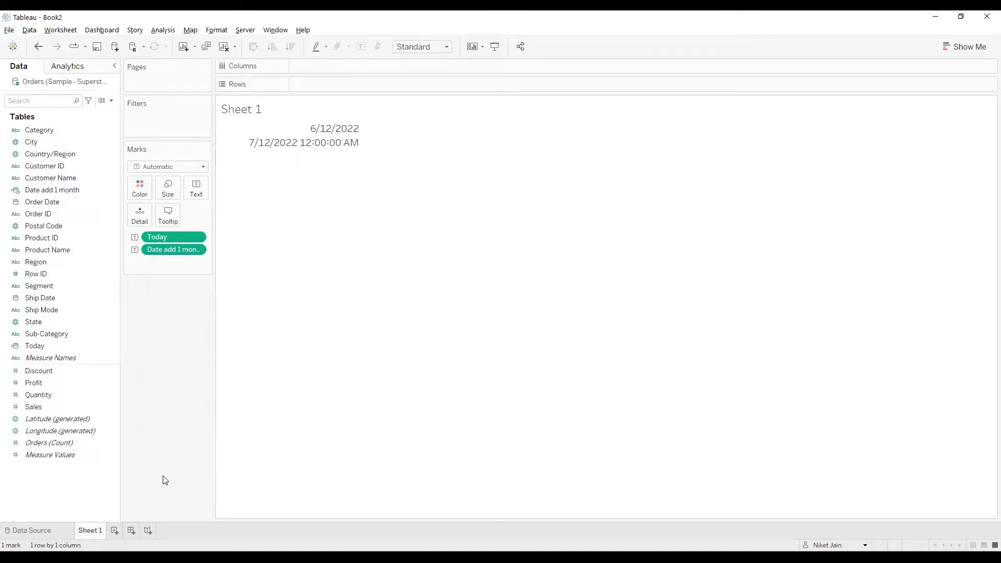
Step: On a new Sheet 2, name a new calculation 'Days to Deliver'
click(114, 530)
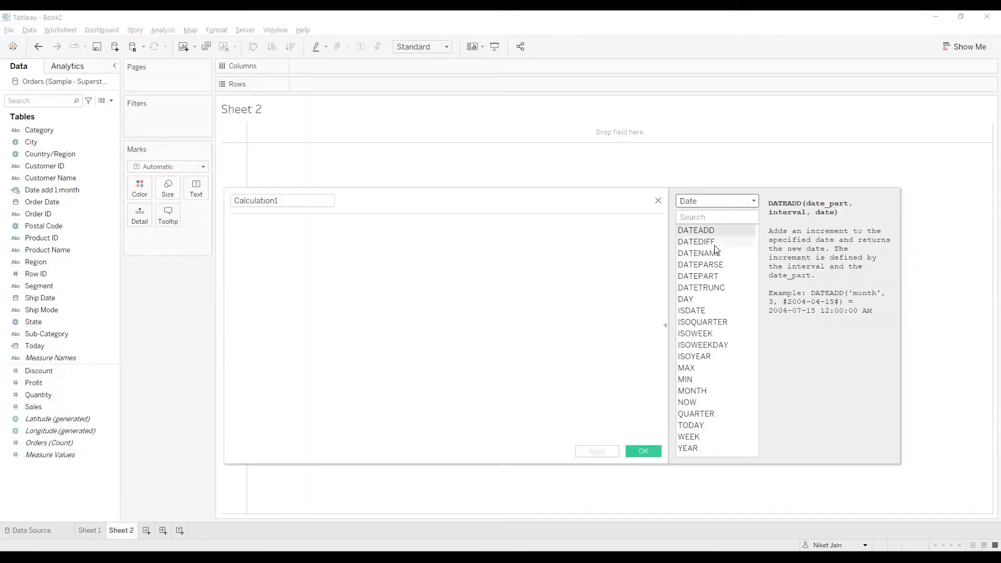
click(715, 245)
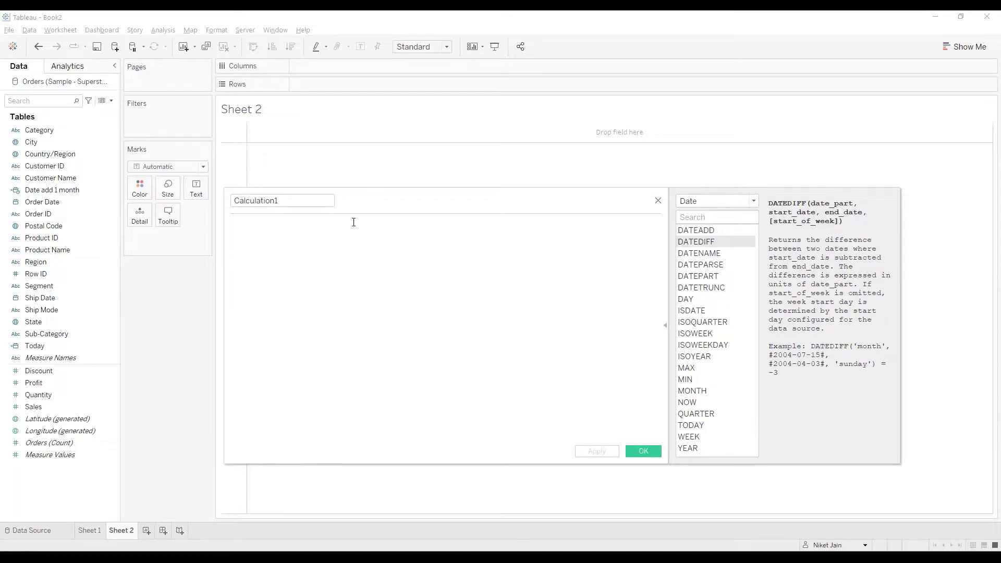
click(283, 201)
drag(283, 201, 233, 201)
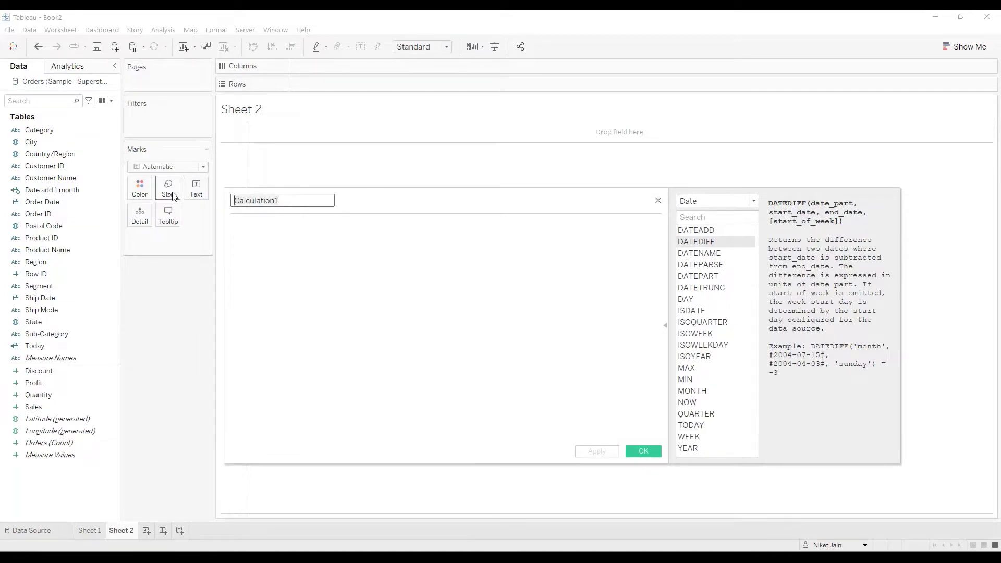
text(Days )
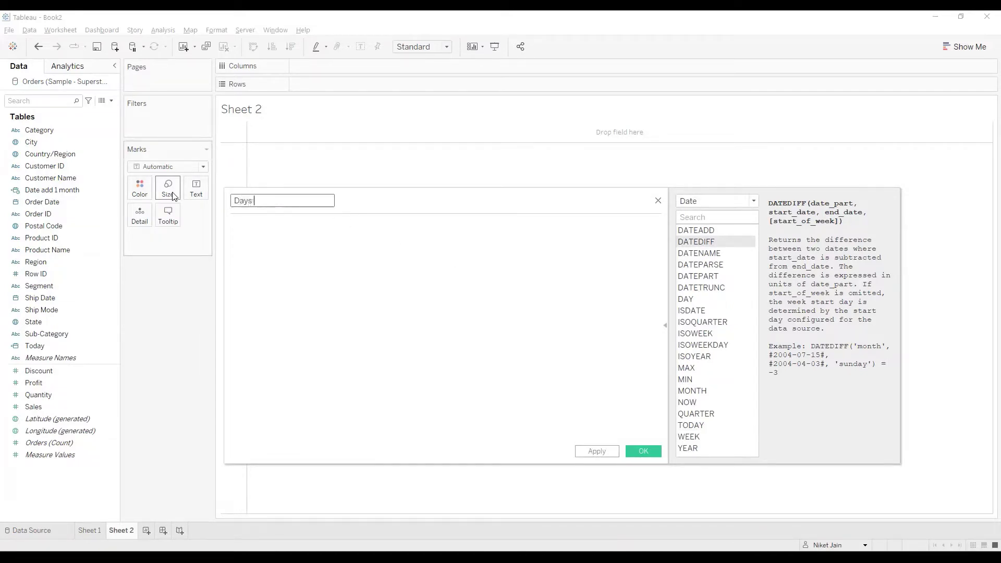
text(to Deliver)
Step: Enter the formula DATEDIFF('day',[Order Date],[Ship Date]) and save it
double_click(698, 242)
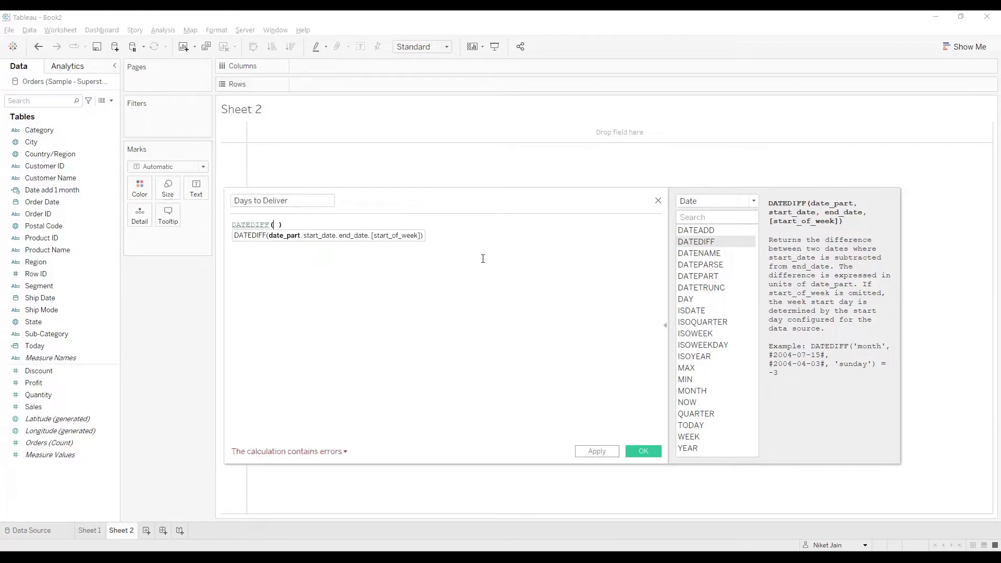
scroll(482, 259, up, 5)
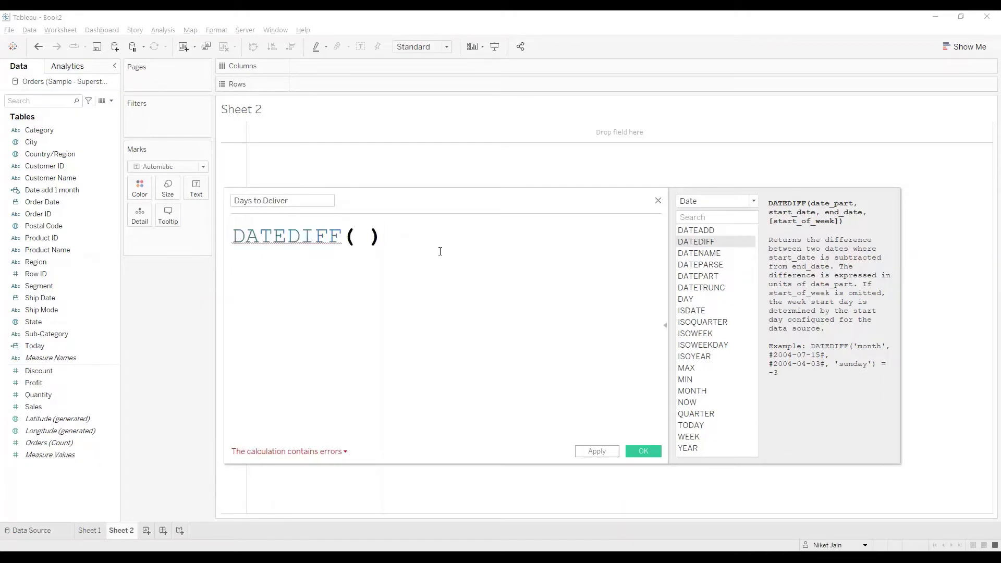
key(Left)
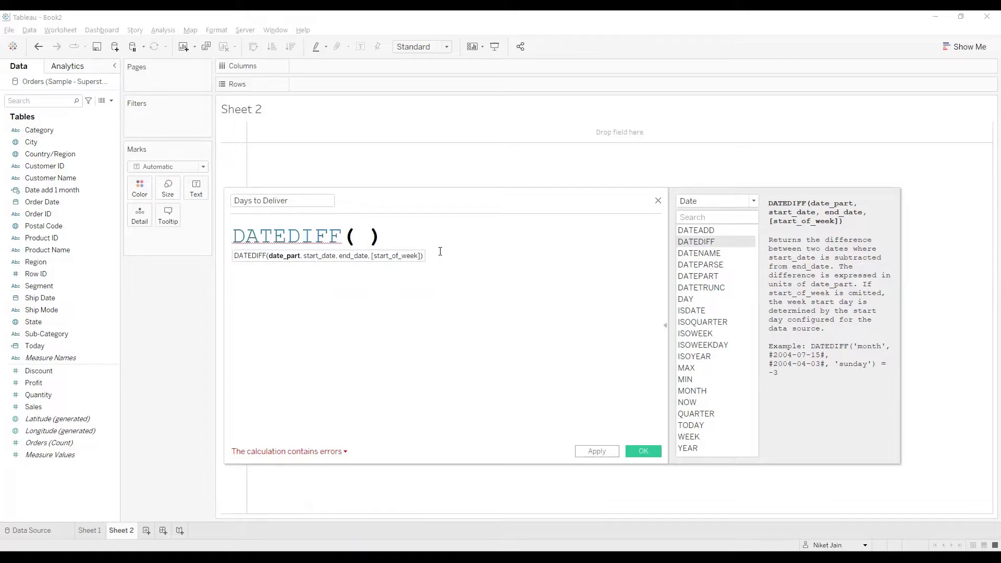
text('d)
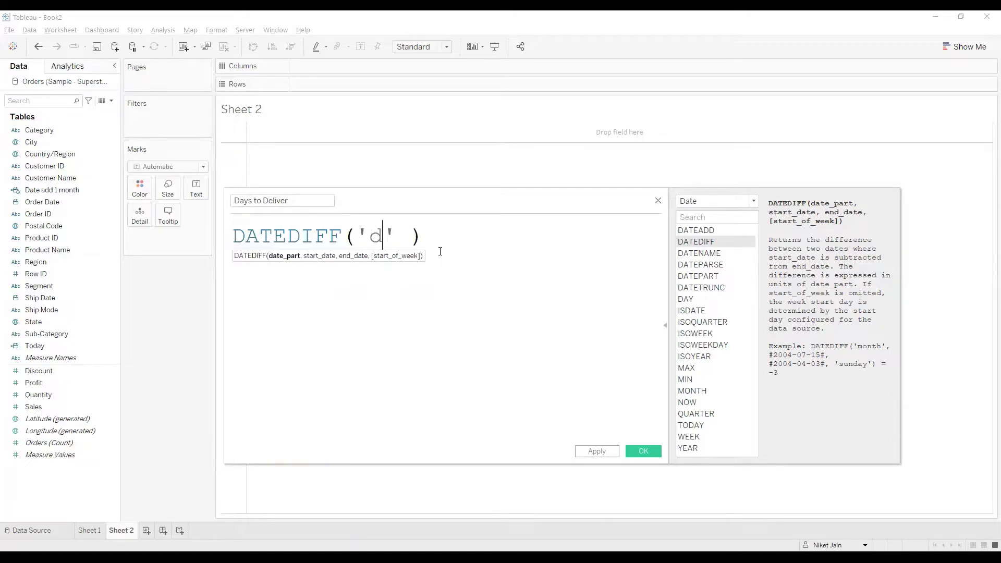
text(ay)
key(Right)
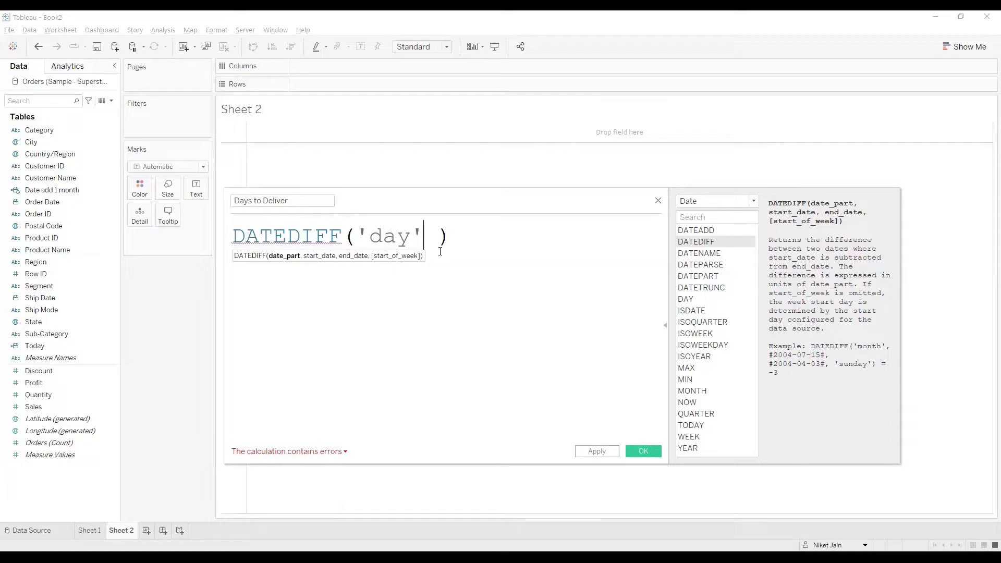
text(,)
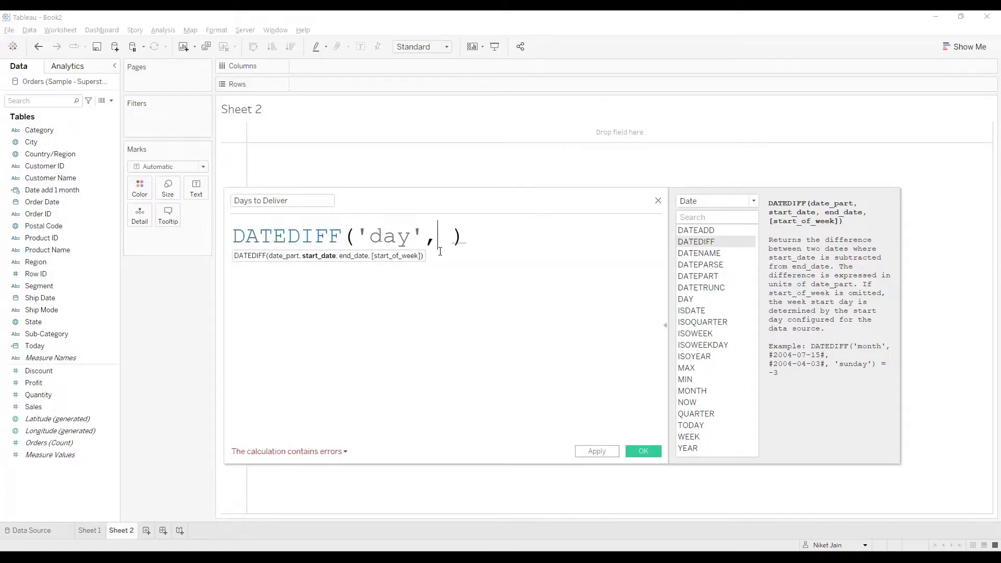
text(or)
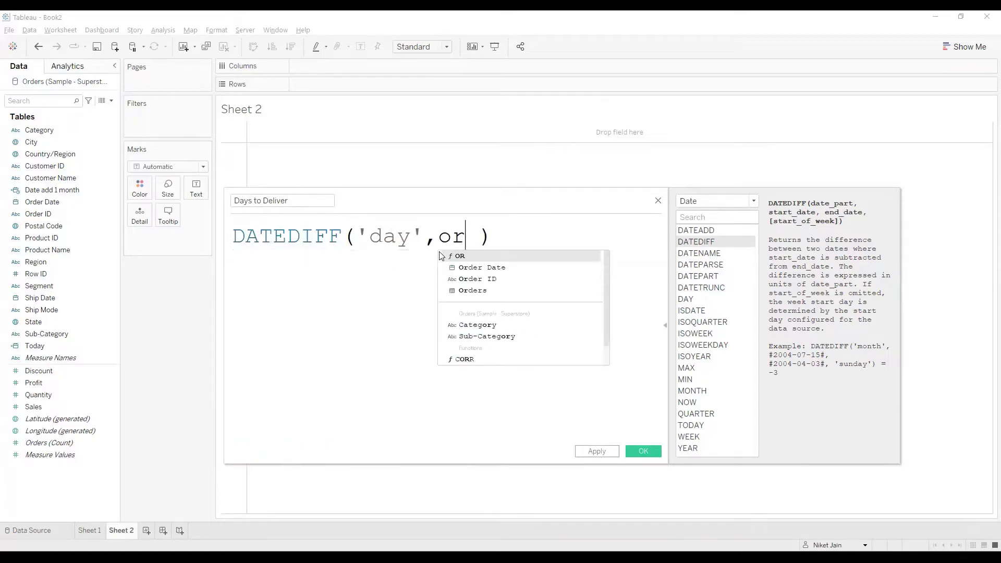
text(d)
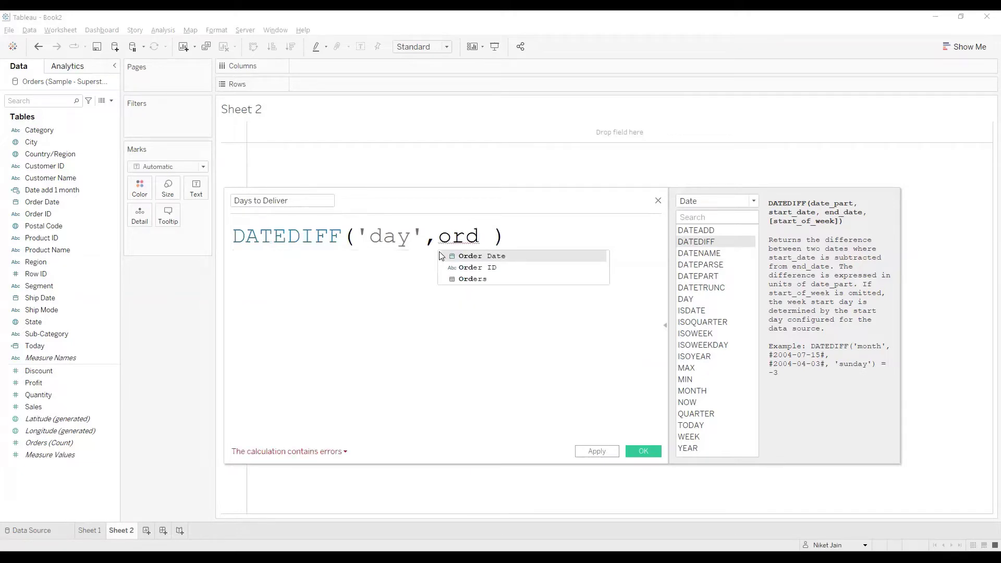
click(441, 256)
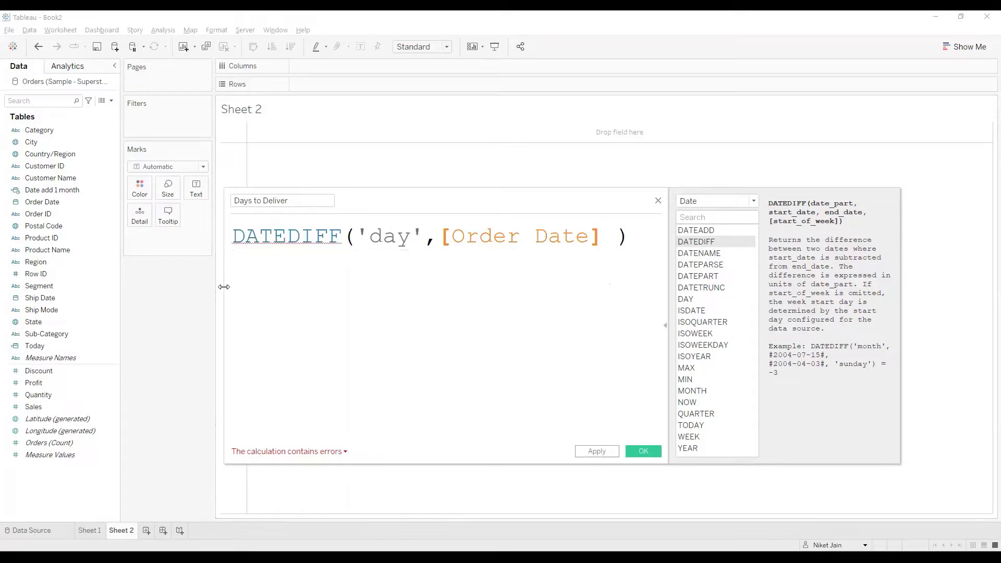
drag(224, 286, 117, 287)
text(,sh)
key(Return)
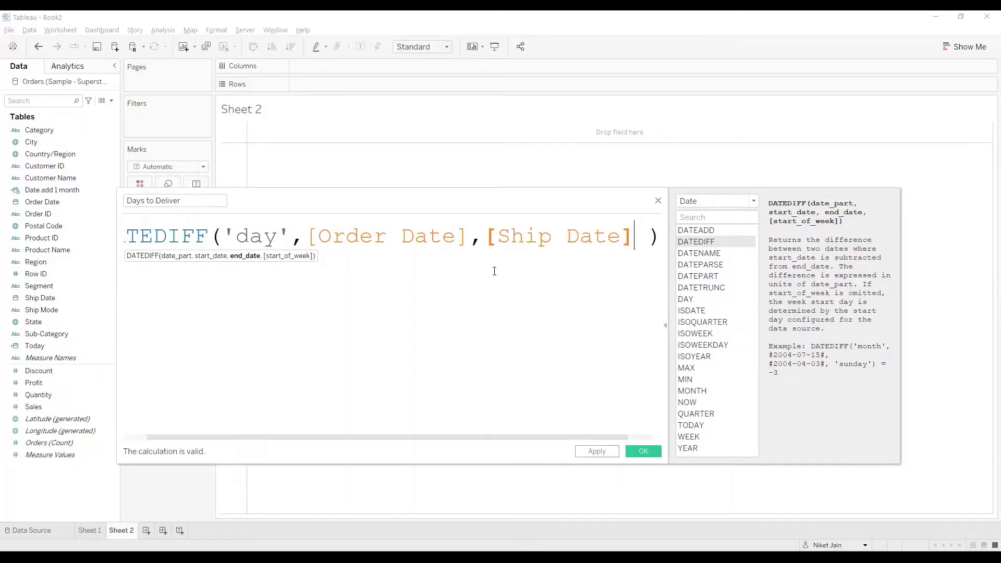
key(Delete)
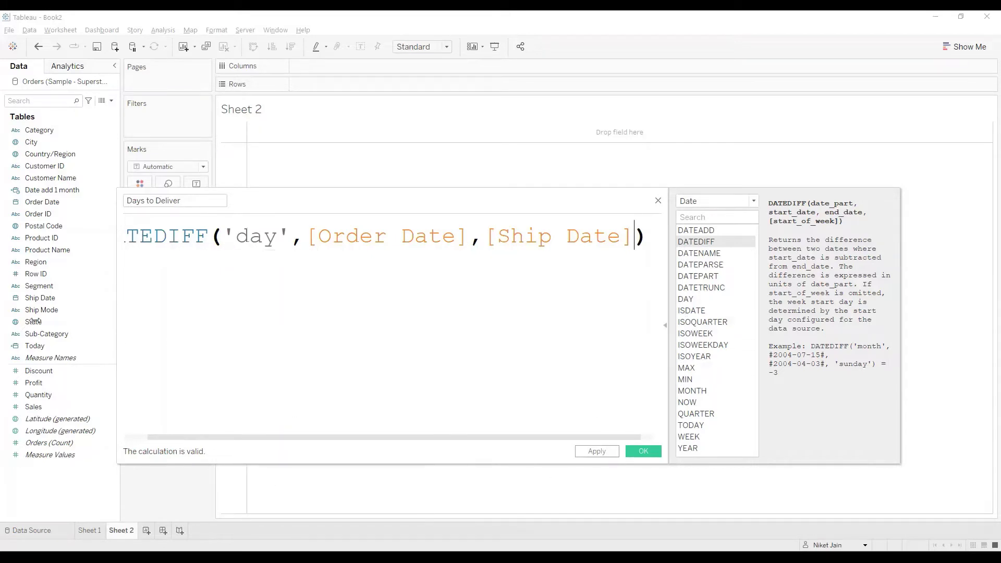
click(597, 452)
Step: Close the editor and place Order ID on Rows, listing 5009 orders
click(643, 451)
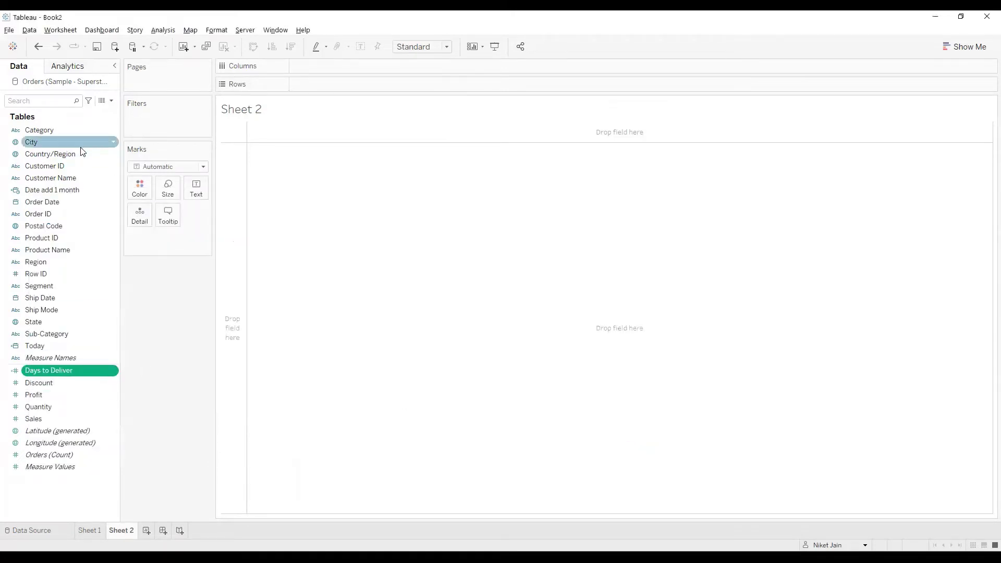
click(48, 216)
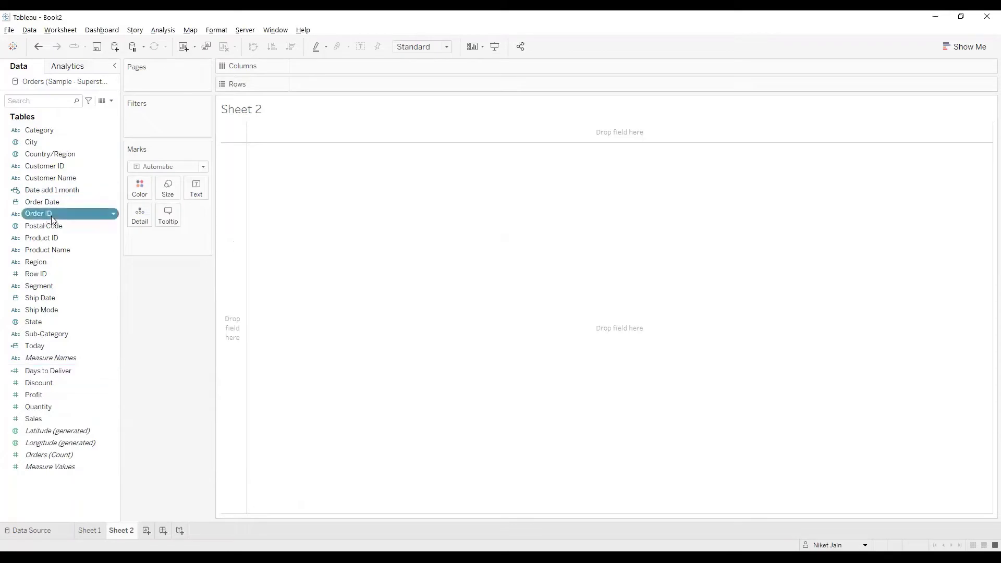
drag(339, 93, 313, 258)
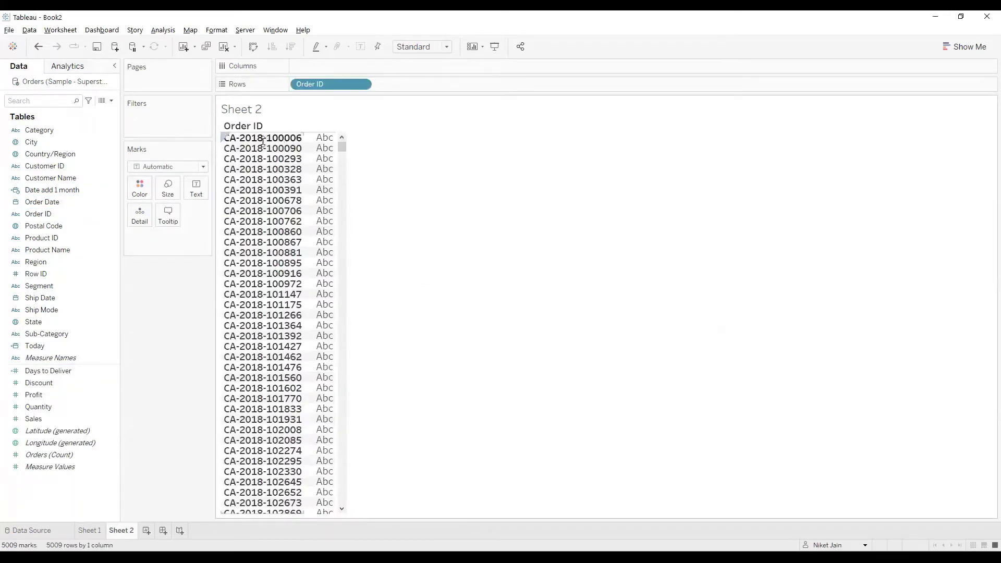
Step: Make the rows taller and show each order's Days to Deliver value as text
drag(262, 142, 262, 146)
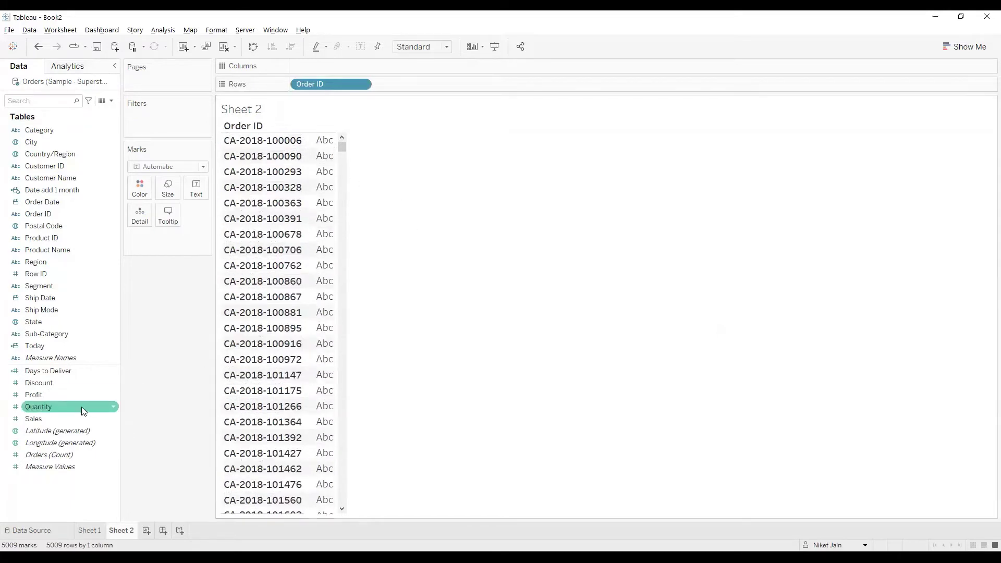
drag(63, 370, 328, 244)
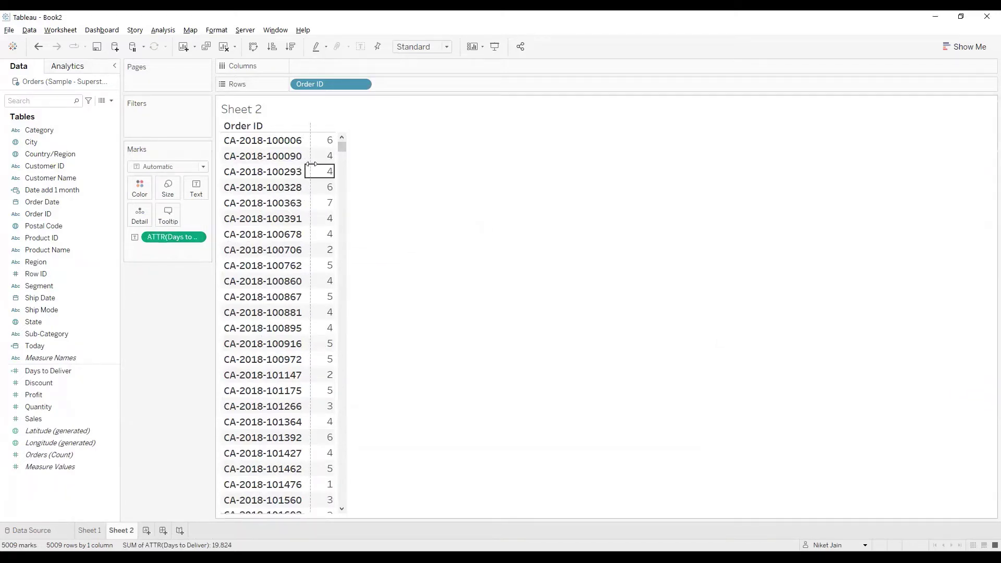
drag(312, 164, 320, 164)
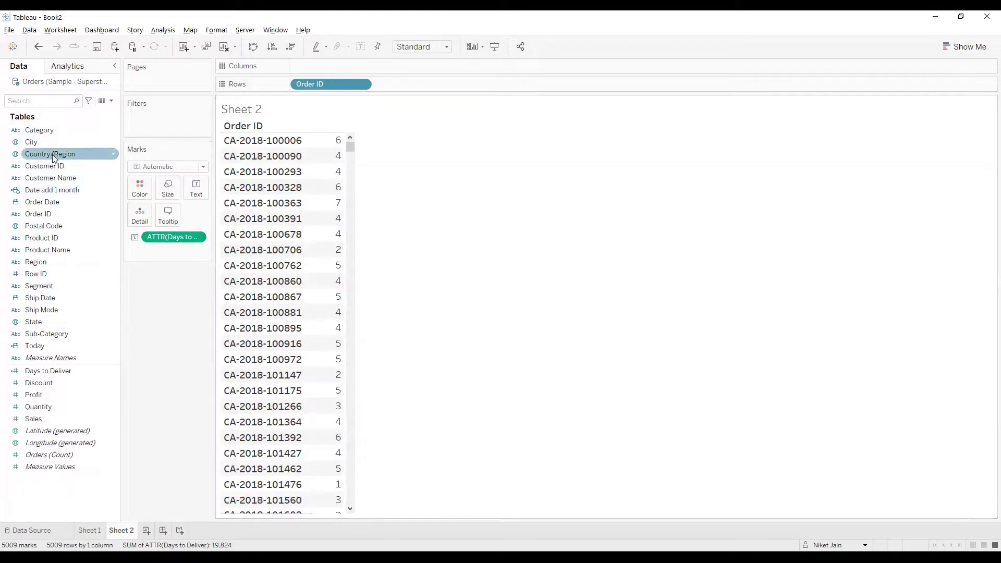
Step: Add Order Date and Ship Date to Rows as exact, discrete dates
click(43, 192)
drag(44, 202, 416, 83)
click(47, 313)
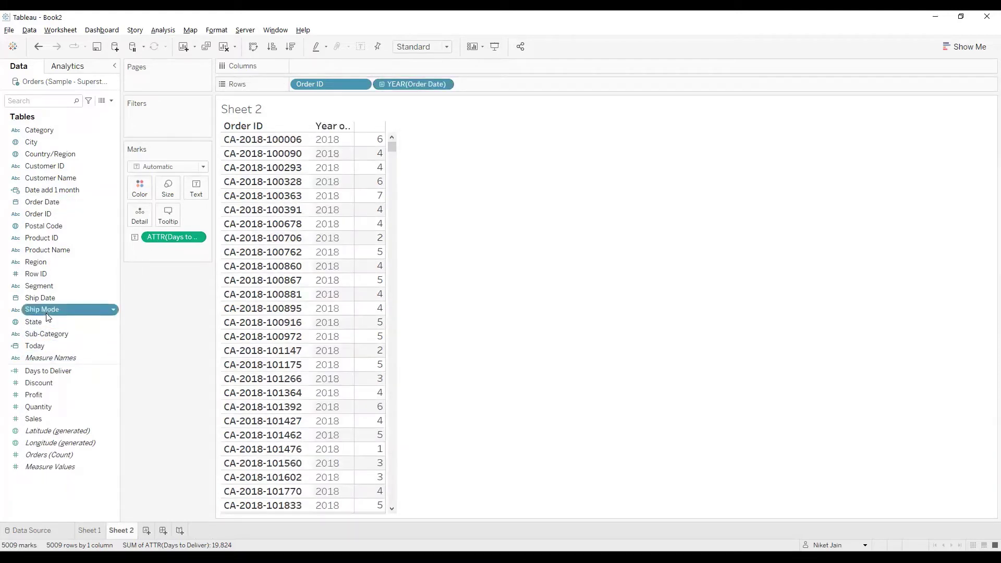
drag(52, 298, 101, 284)
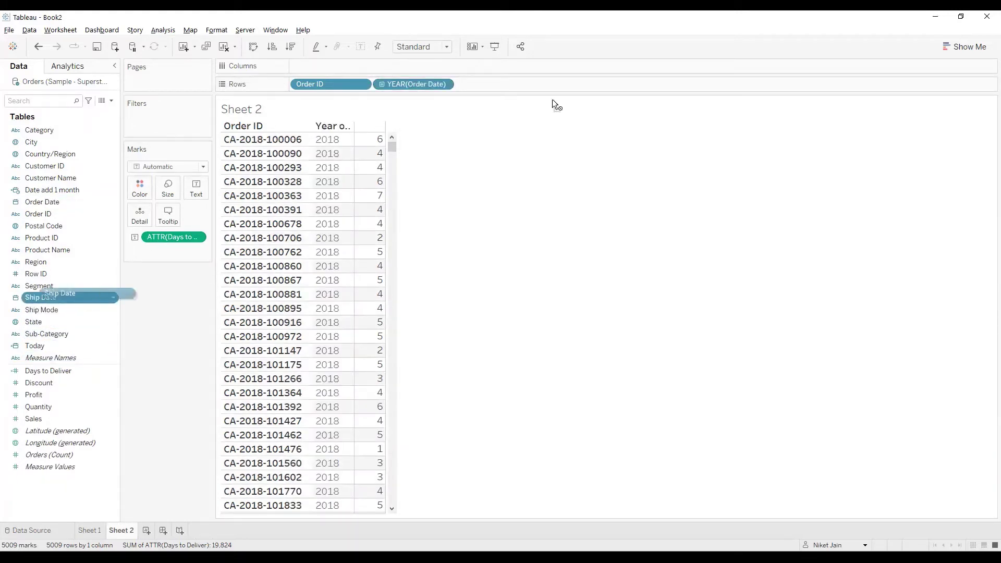
drag(552, 88, 452, 83)
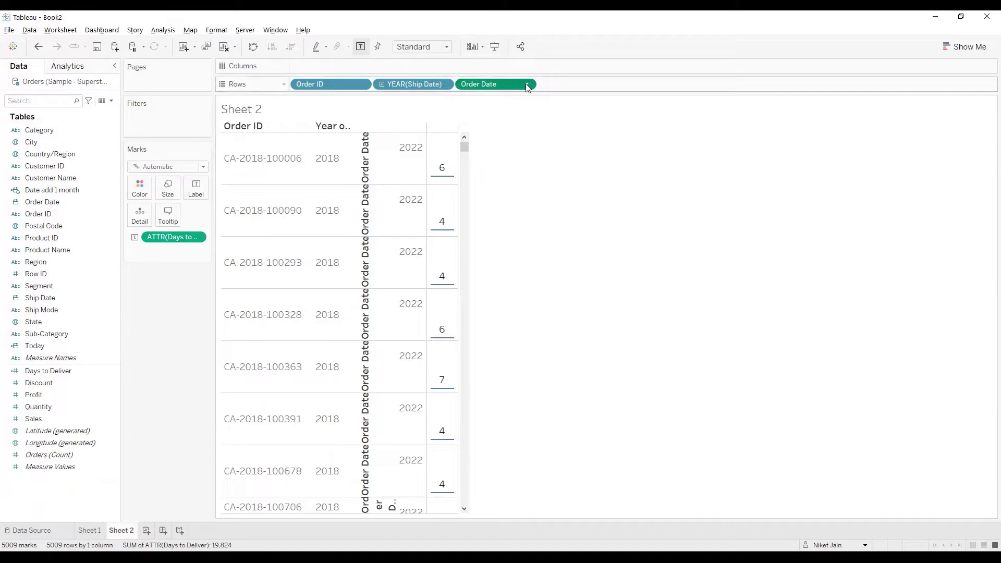
click(528, 85)
click(674, 207)
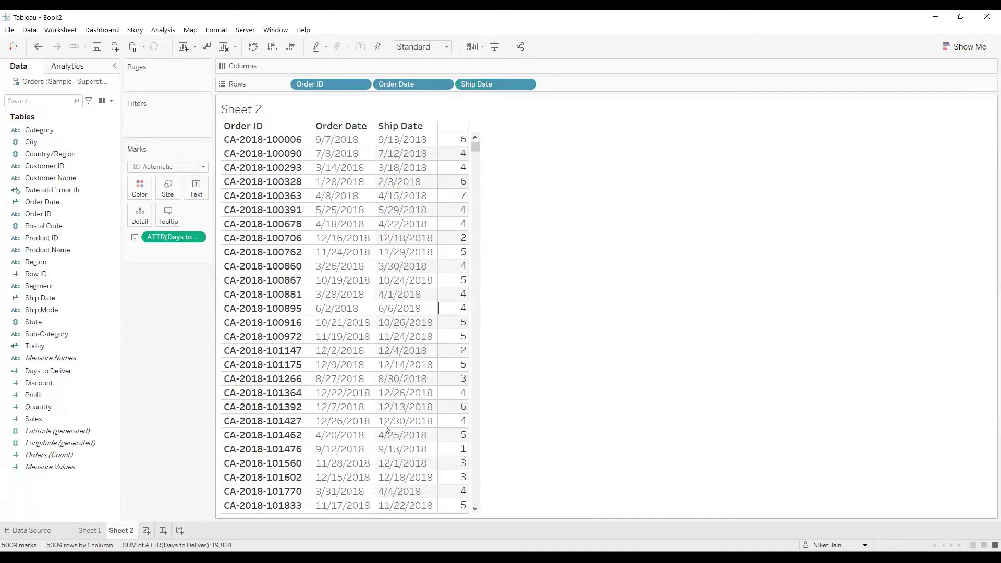
Step: Rename Sheet 2 to 'Days to deliver' and add a new Sheet 3
double_click(125, 530)
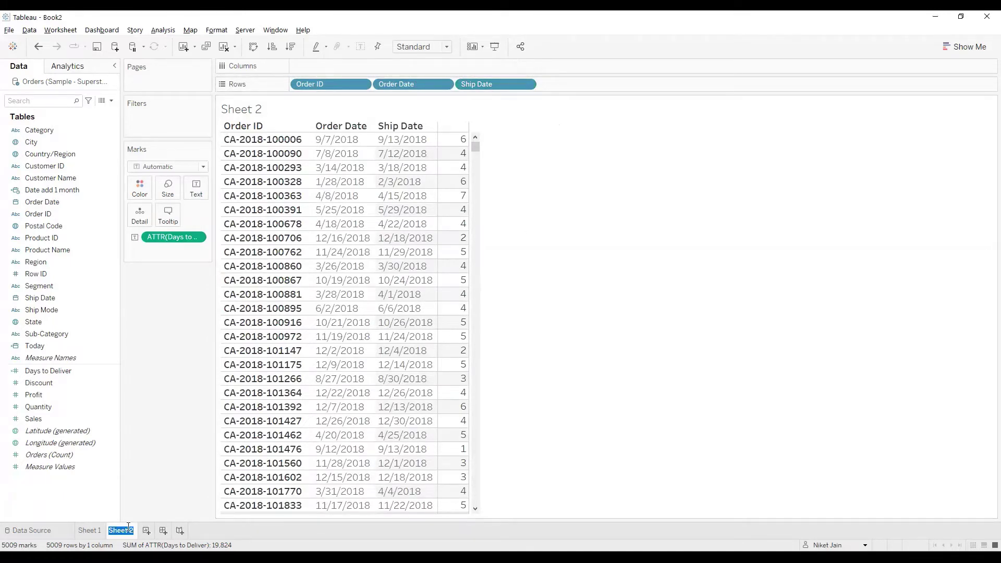
text(Days to d)
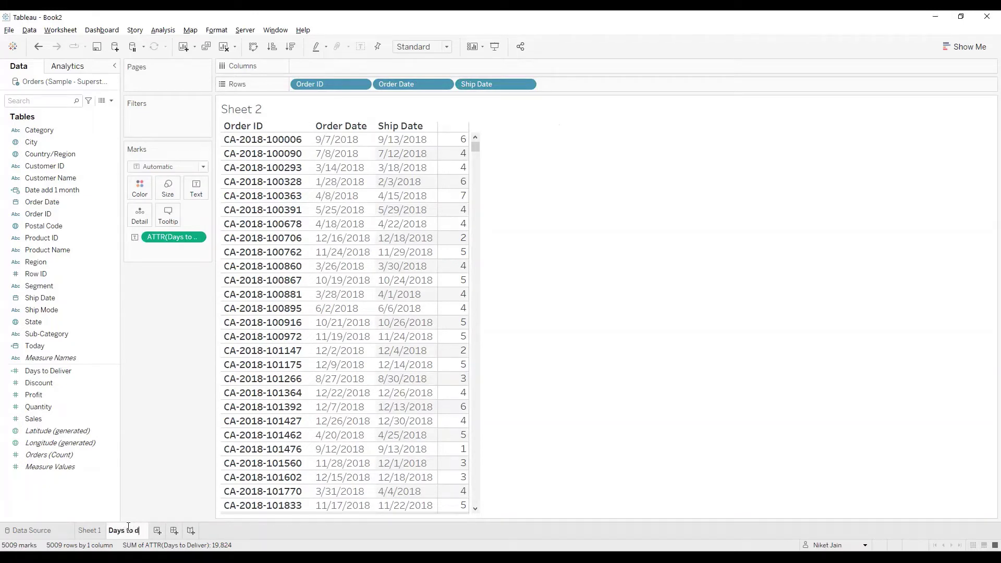
text(eliver)
key(Return)
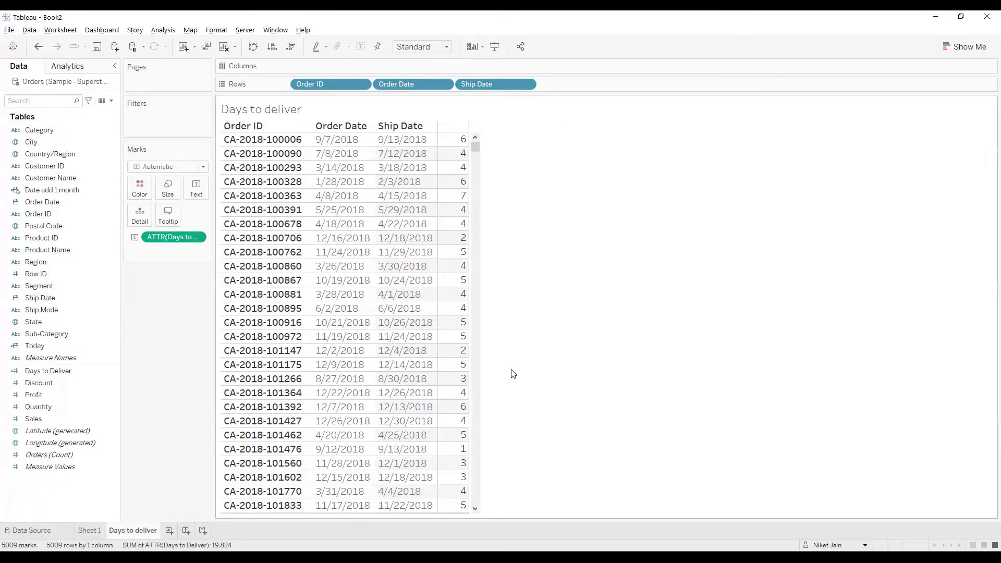
click(169, 530)
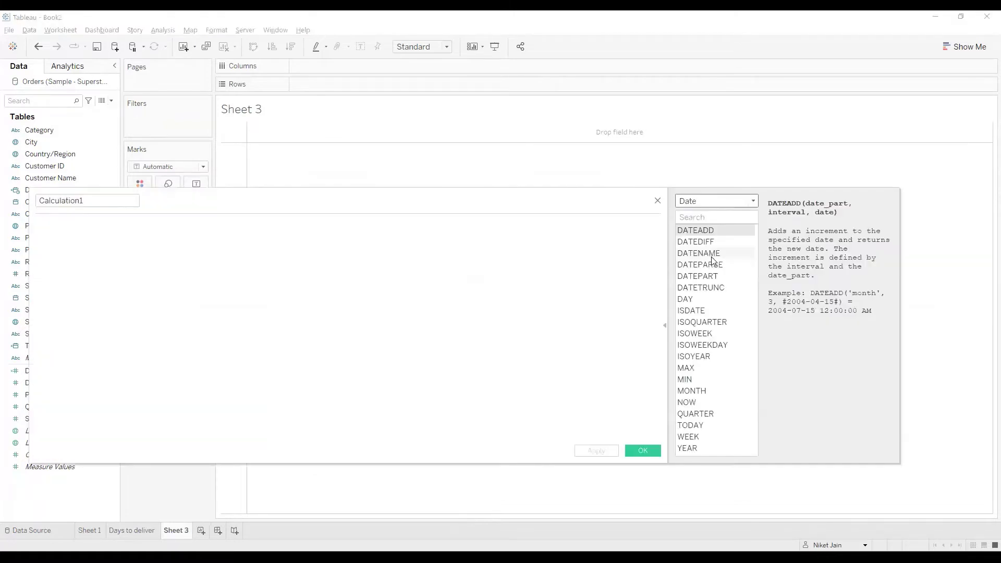
Step: Name the new calculation 'This month'
click(712, 258)
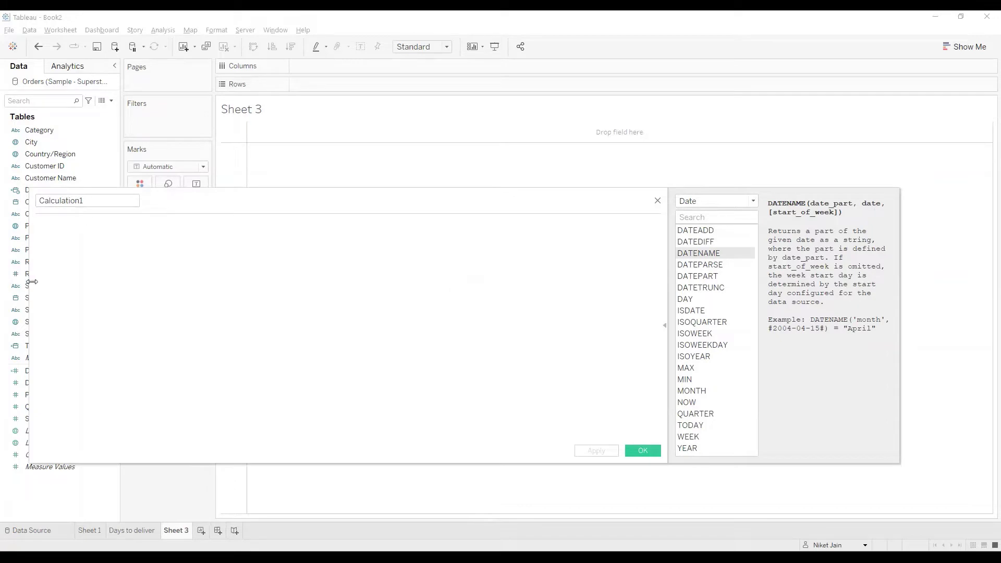
drag(32, 282, 151, 282)
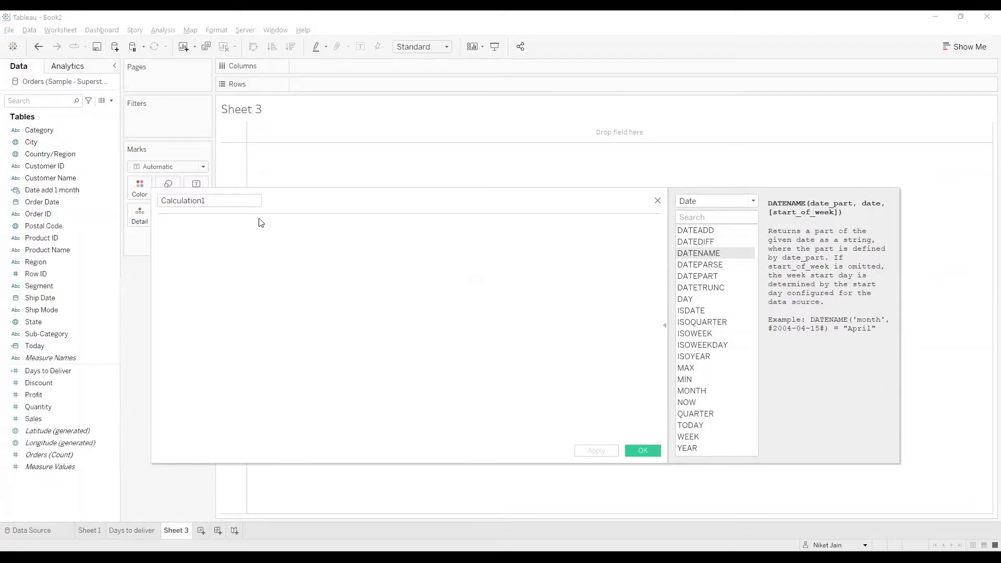
click(116, 190)
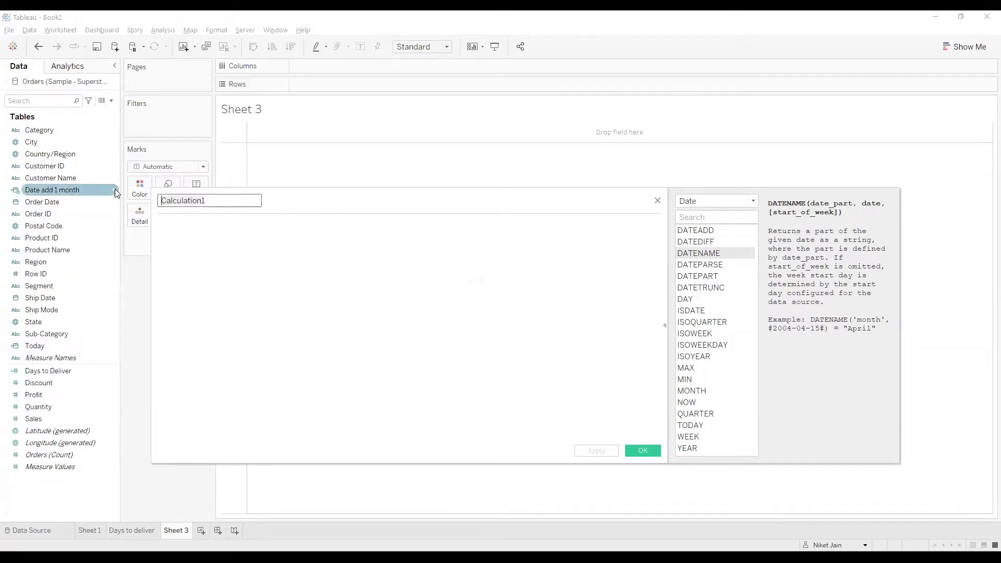
text(This month)
key(Tab)
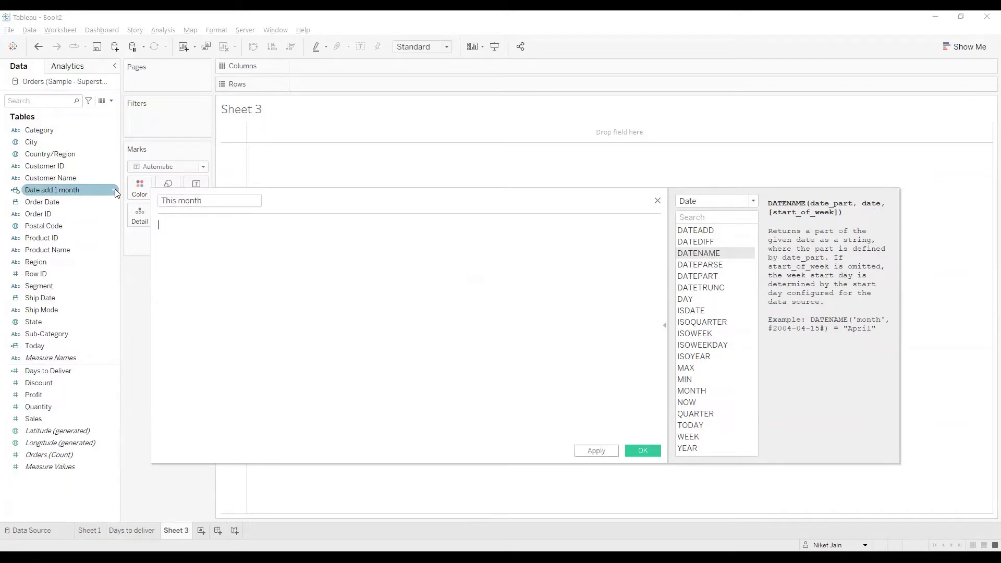
Step: Enter DATENAME('month',[Today]), save it, and show June as text on Sheet 3
double_click(703, 254)
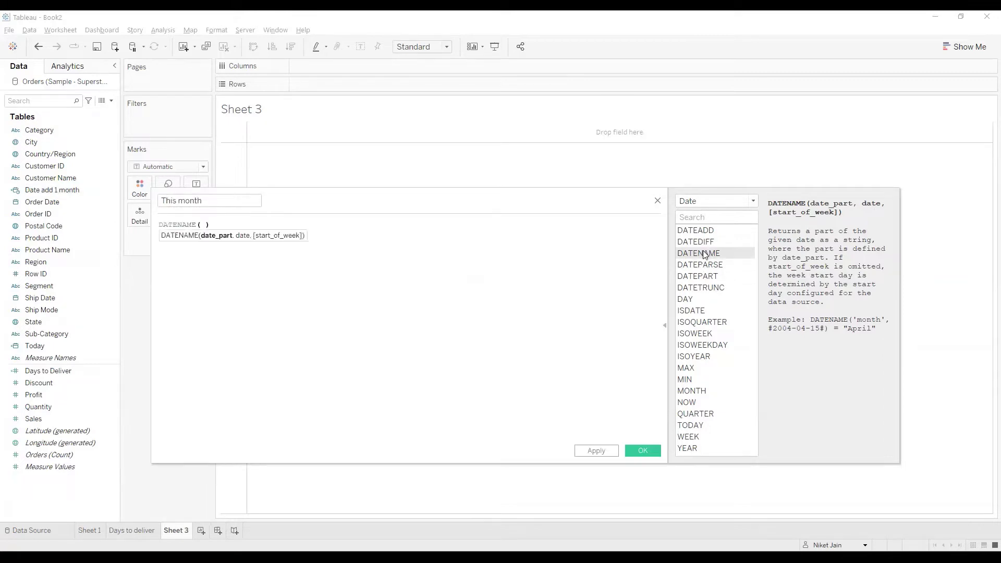
key(ctrl+plus)
key(ctrl+plus)
key(ctrl+plus)
key(ctrl+plus)
key(ctrl+plus)
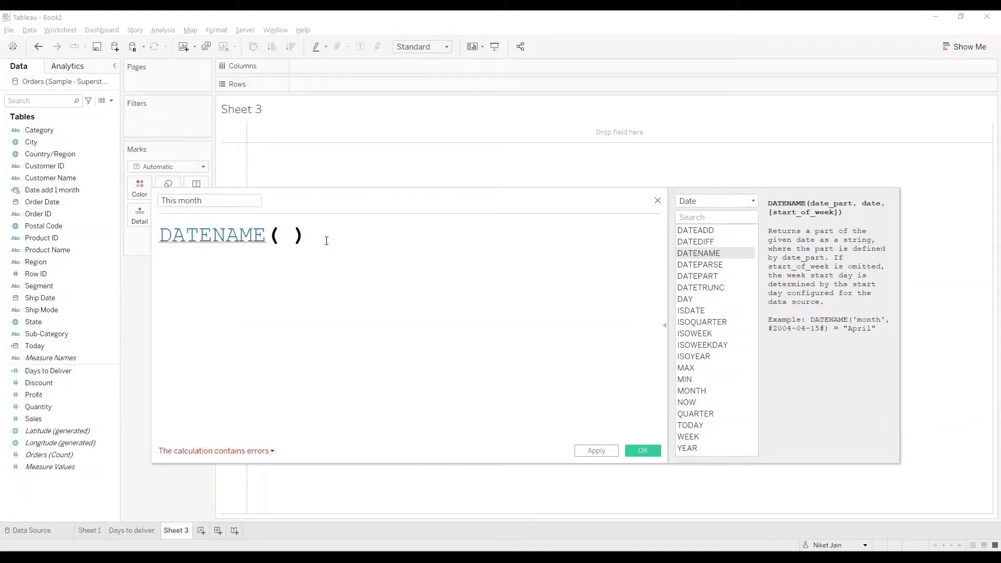
text('month)
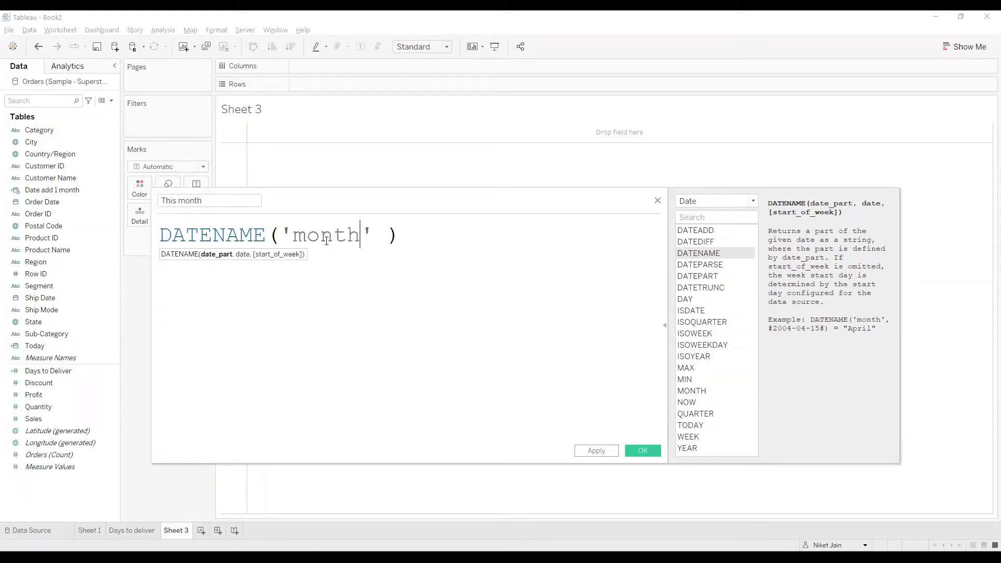
text(')
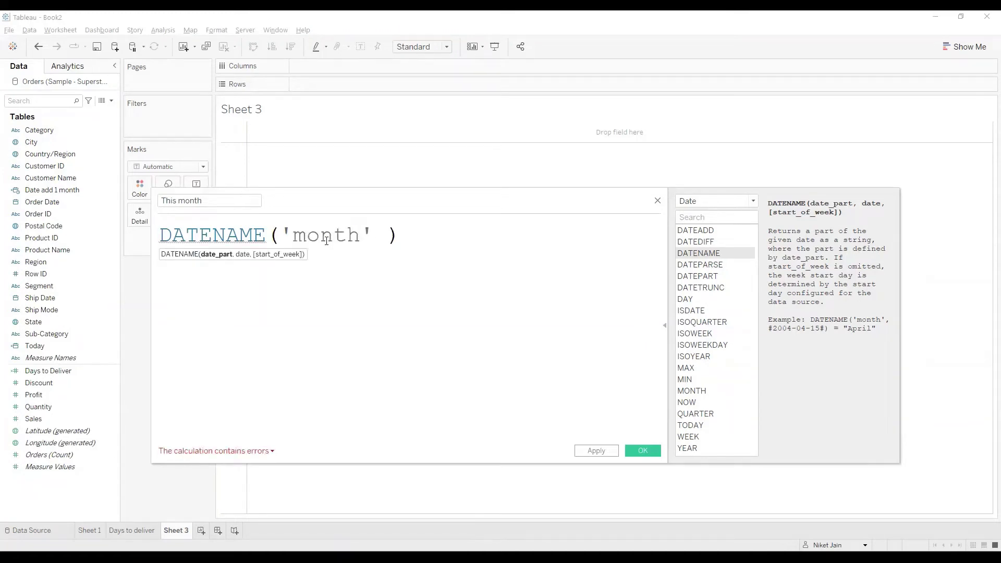
text(,to)
key(Return)
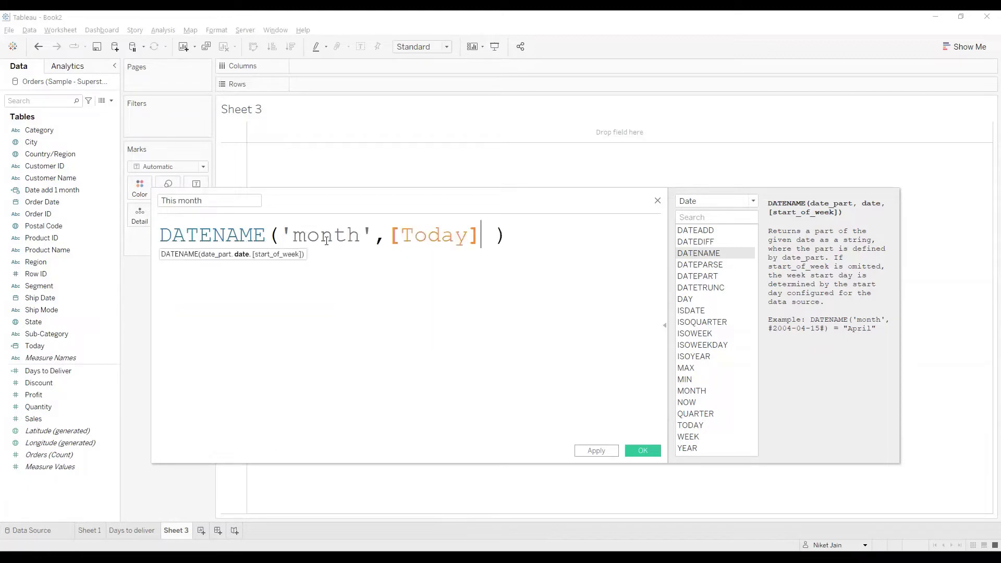
key(Delete)
click(596, 450)
click(645, 451)
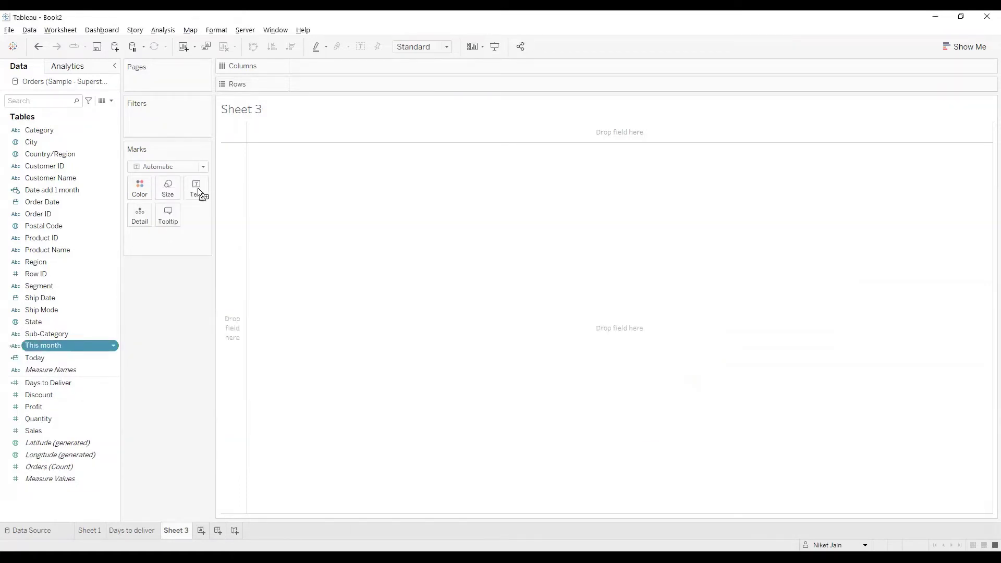
drag(200, 193, 198, 191)
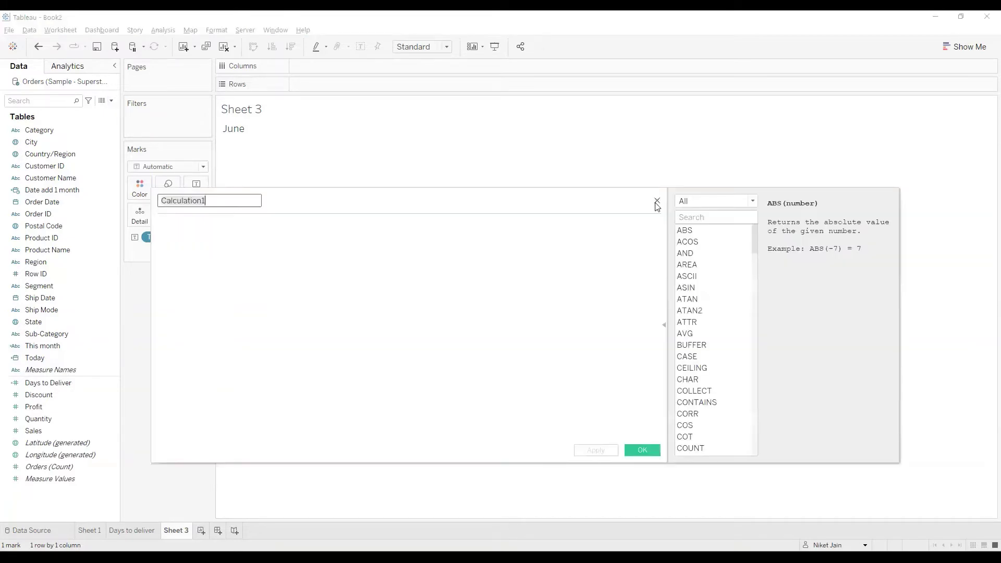
Step: Filter the function list to Date and name the calculation 'This month (int)'
click(725, 205)
click(717, 270)
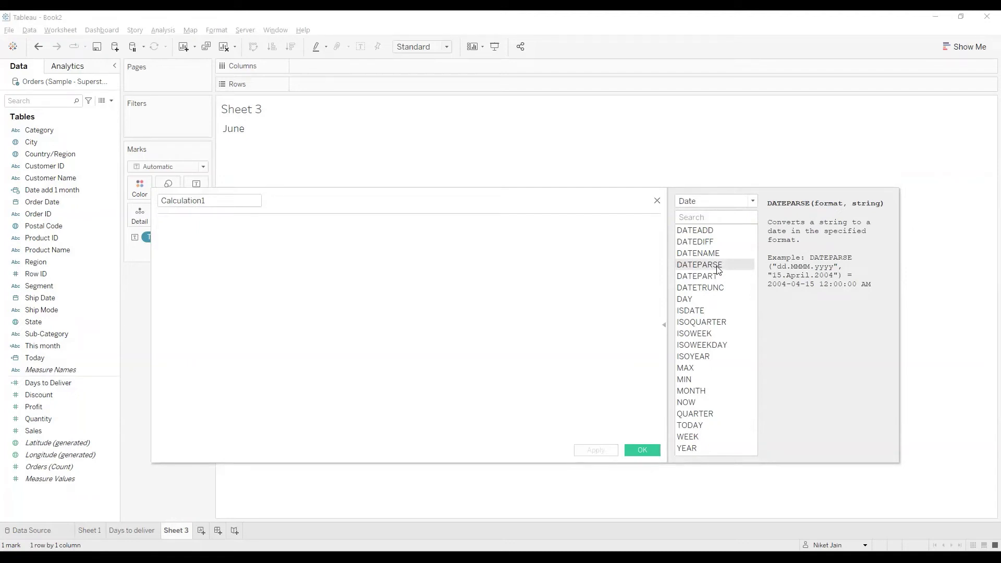
click(713, 279)
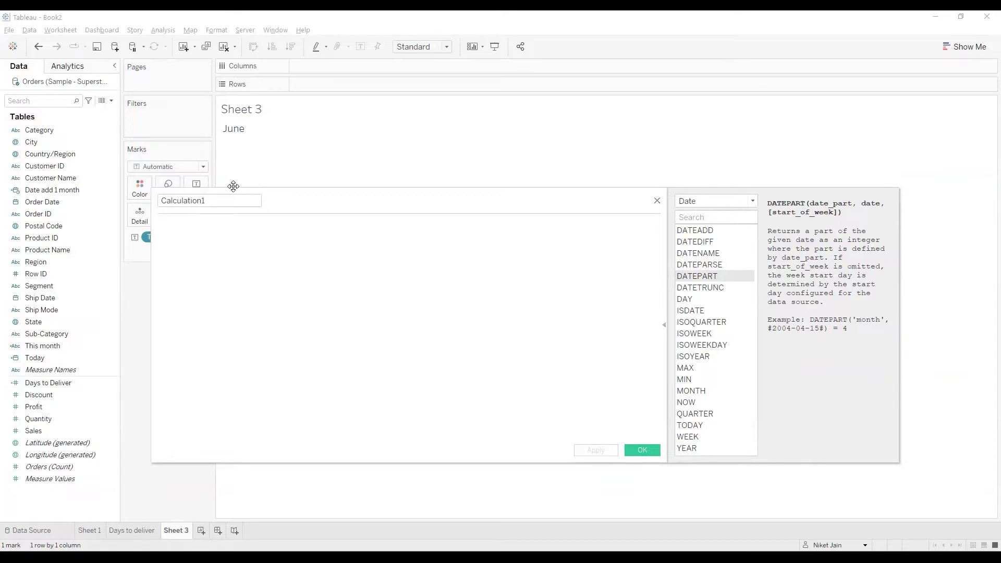
click(208, 200)
double_click(198, 201)
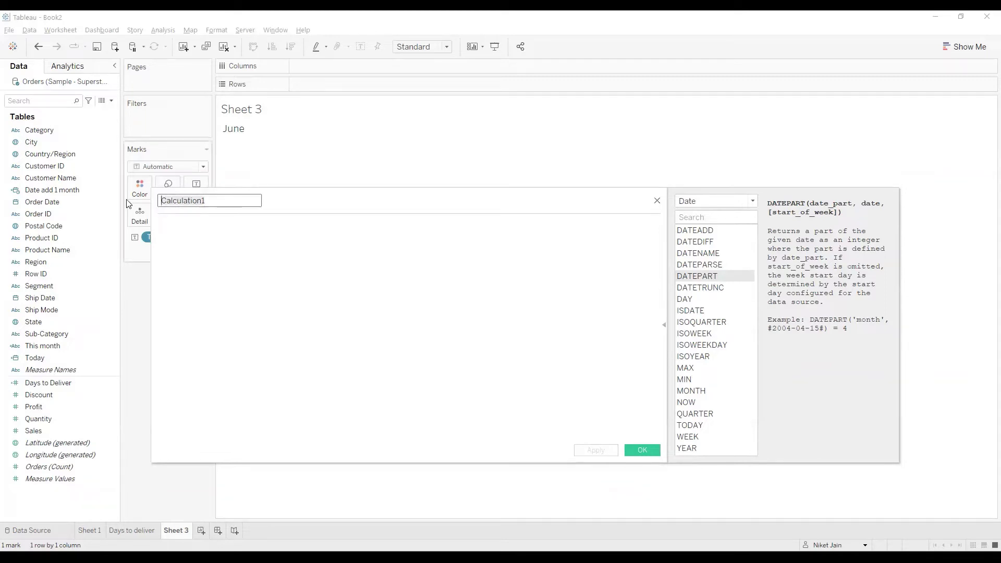
text(This month )
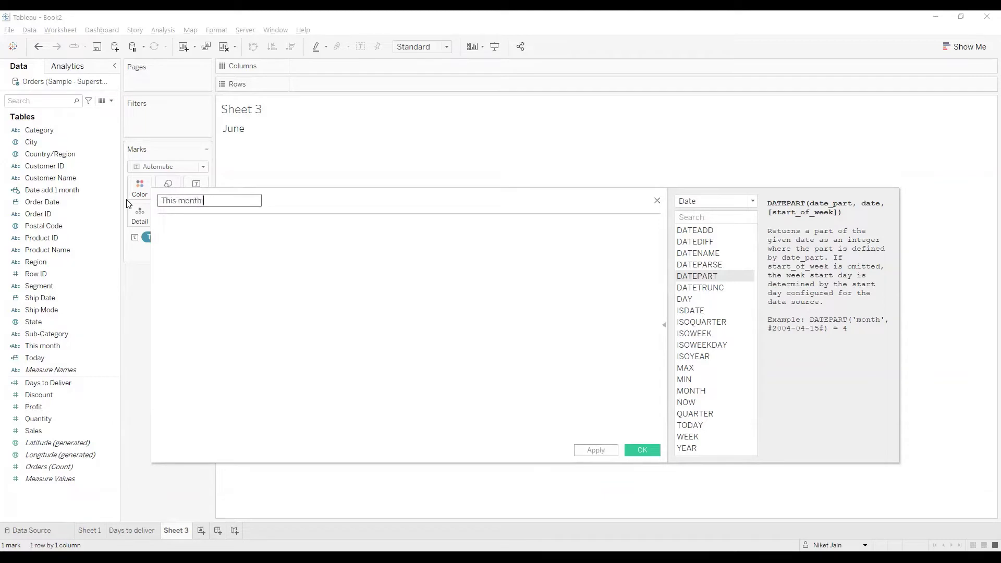
text((int))
key(Tab)
Step: Enter DATEPART('month',[Today]) as the formula and apply it
double_click(708, 276)
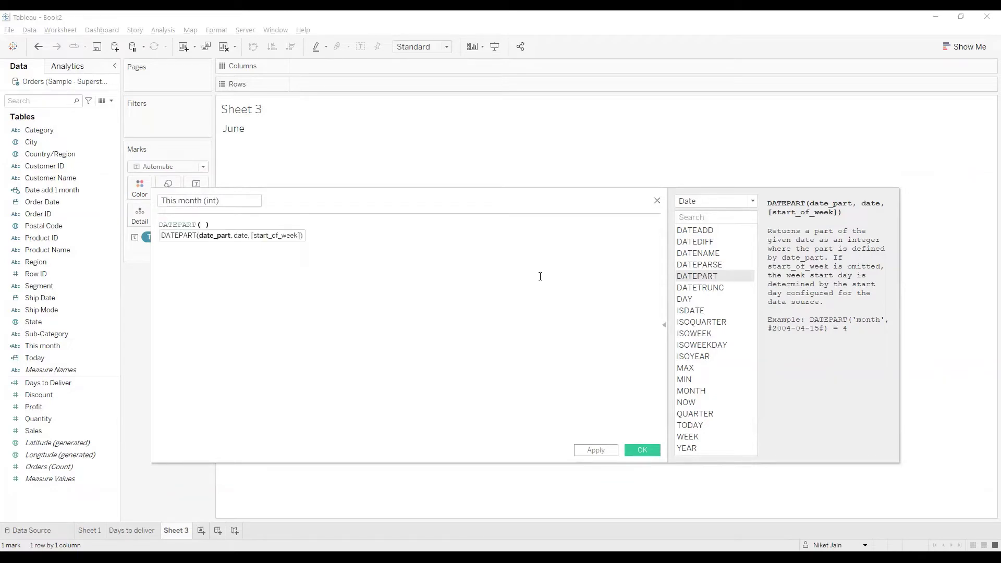
scroll(540, 277, up, 2)
text('month)
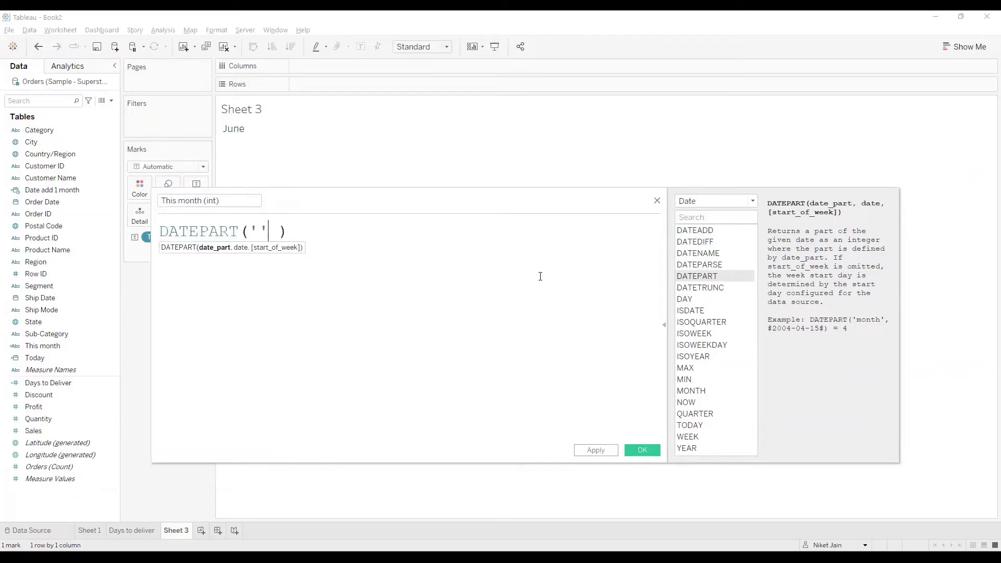
text(')
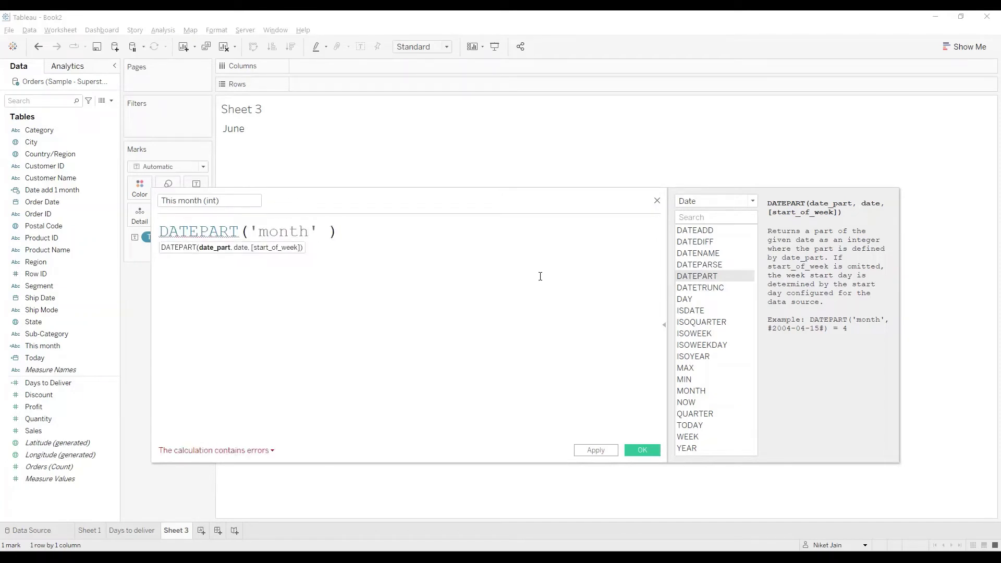
text(,to)
key(Return)
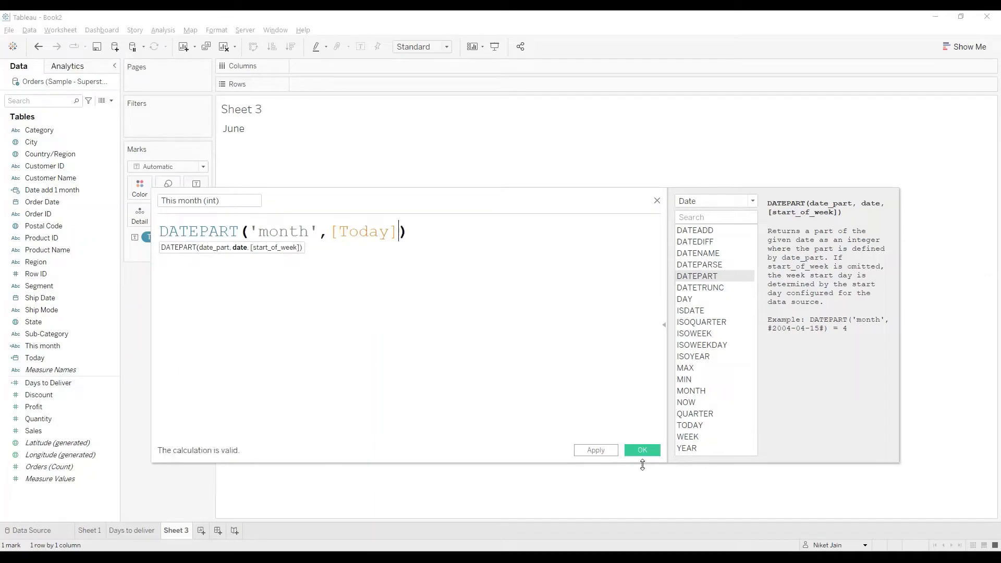
click(595, 450)
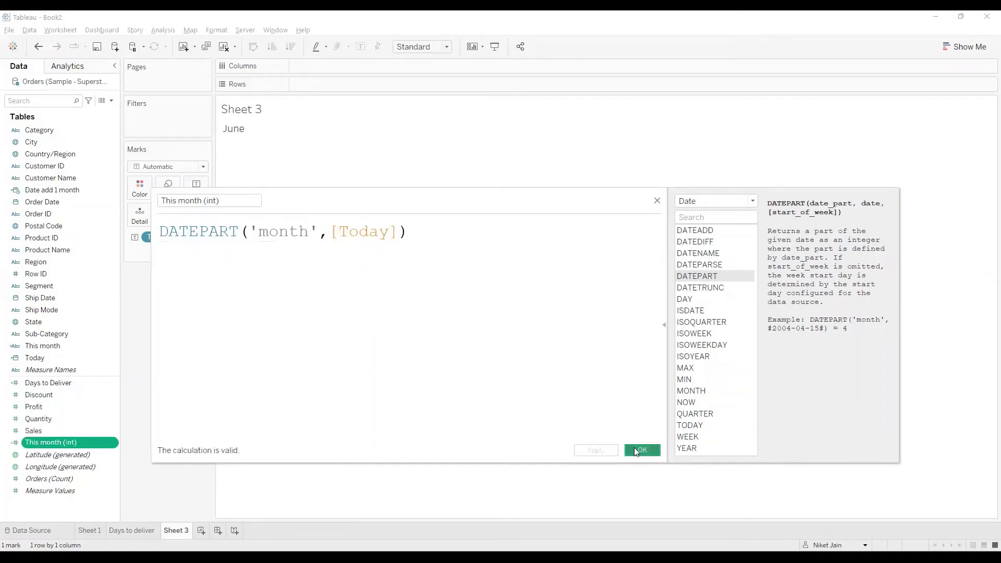
Step: Show This month (int) as 6 under June, then start another calculated field
click(637, 451)
drag(79, 442, 197, 240)
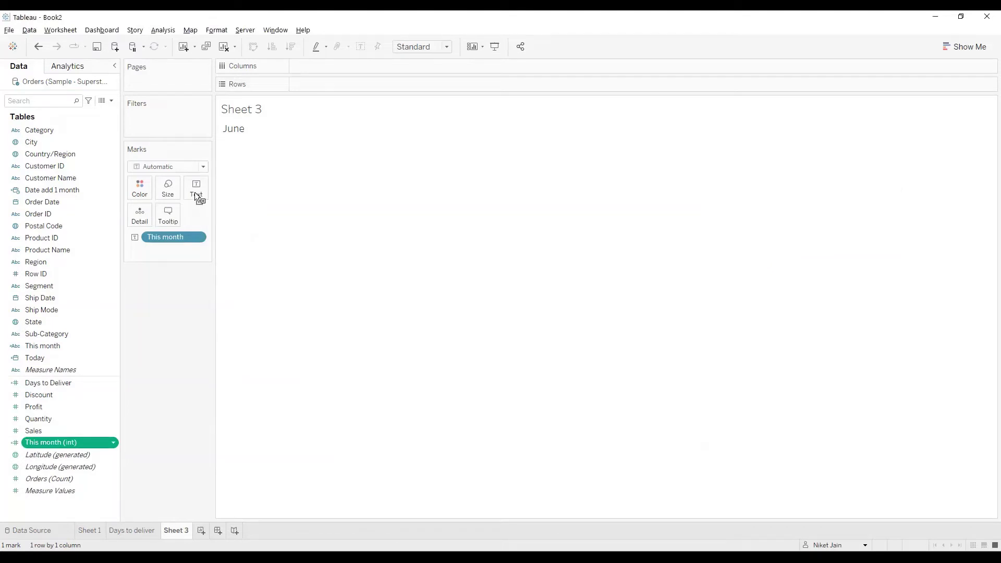
drag(197, 197, 197, 196)
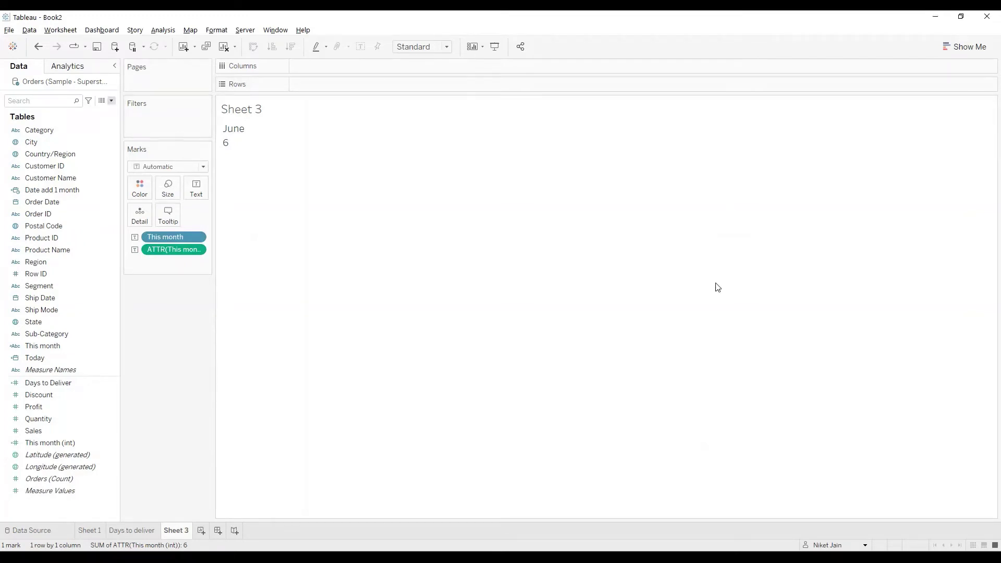
key(alt+a)
key(c)
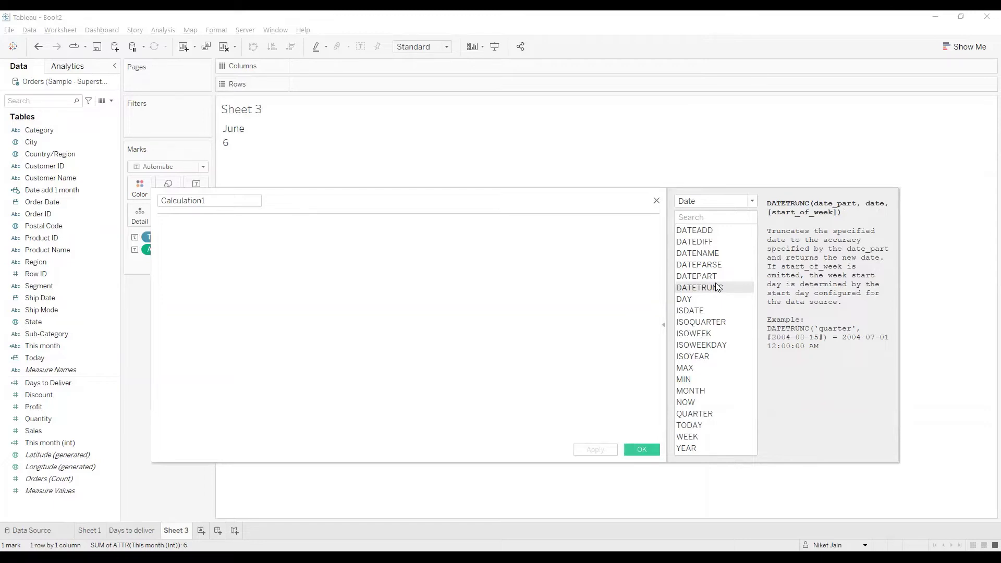
Step: Name the new calculation 'Week Values' and start the formula DATETRUNC('week', …)
click(234, 201)
click(108, 202)
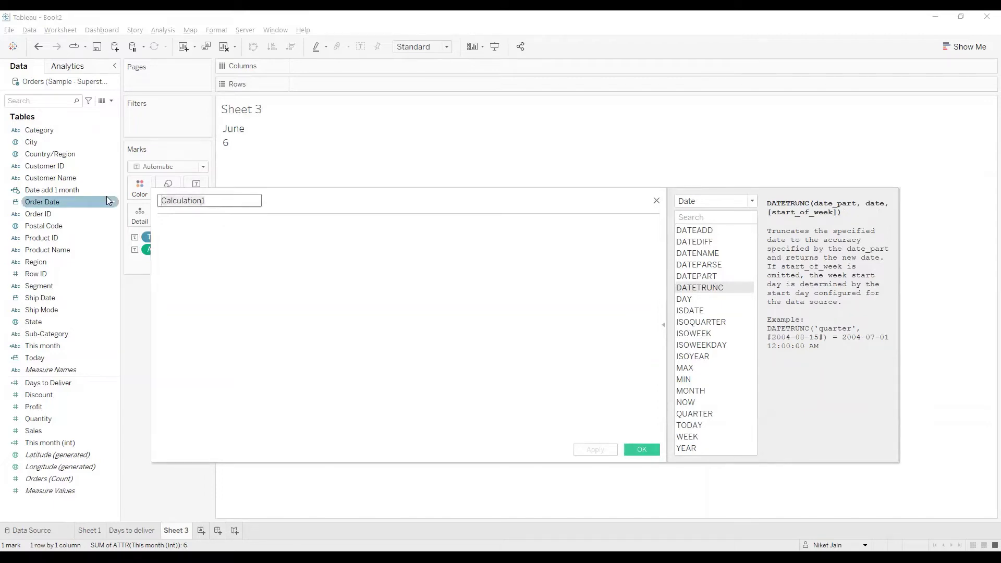
text(Week Values)
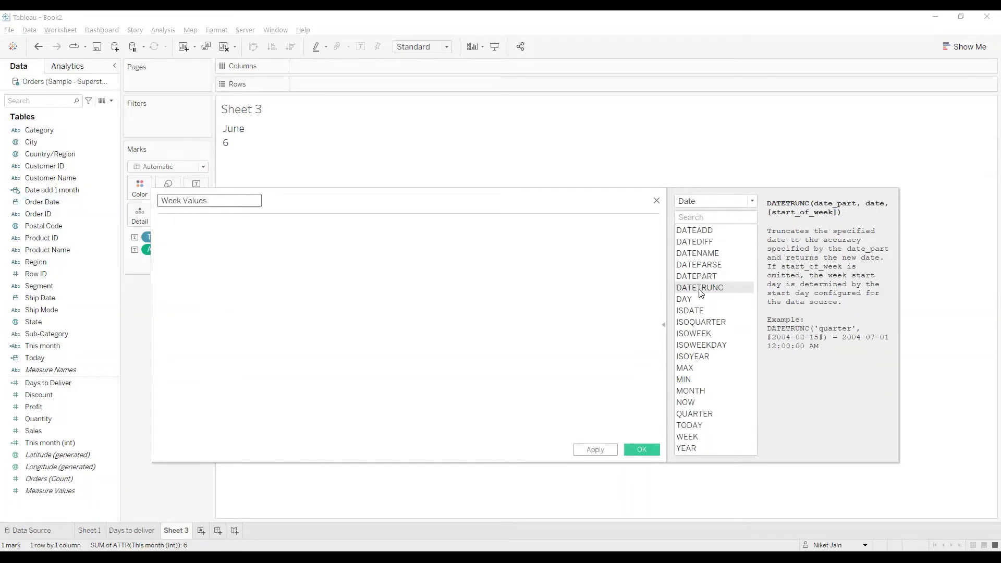
double_click(700, 291)
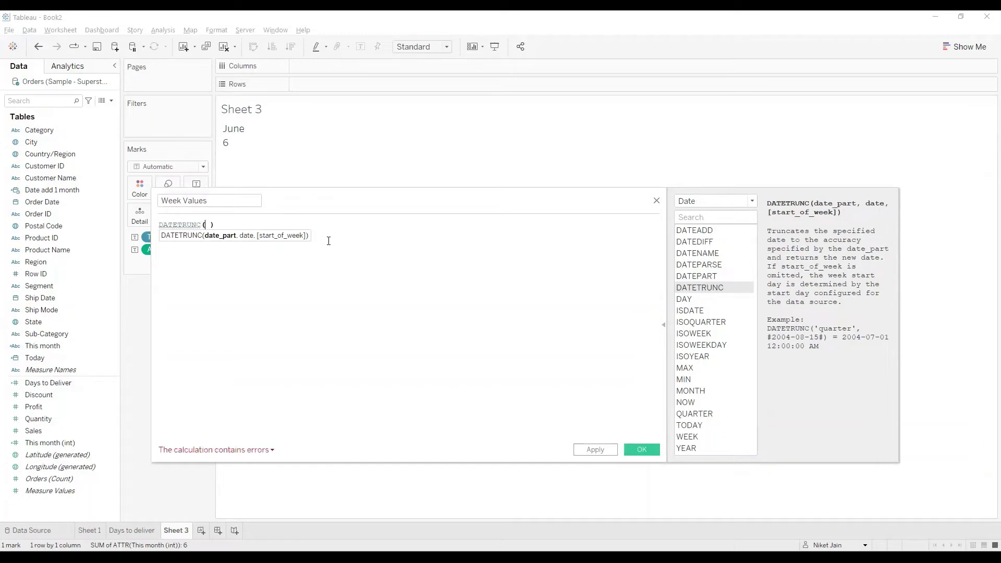
ctrl+scroll(329, 241, up, 5)
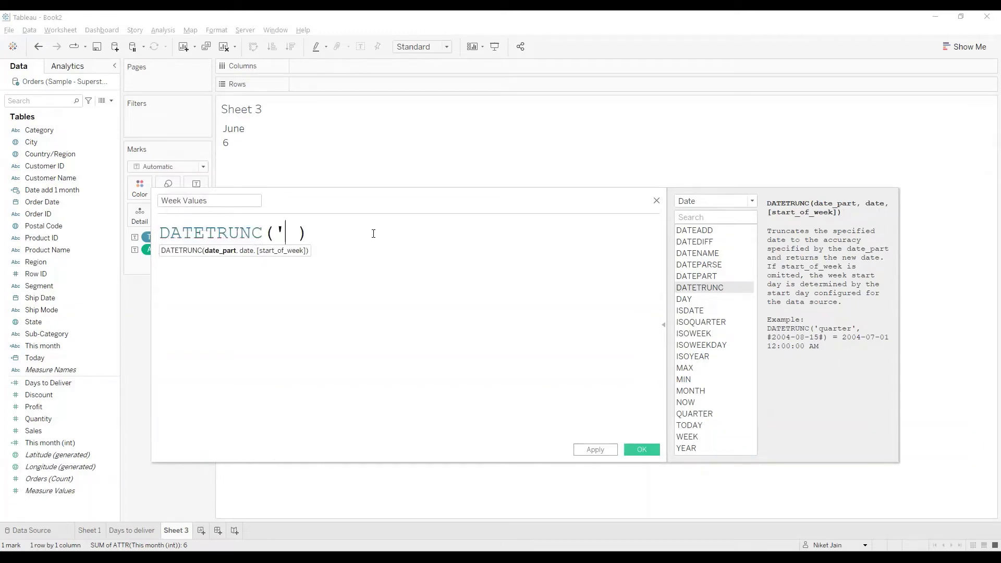
text('week',)
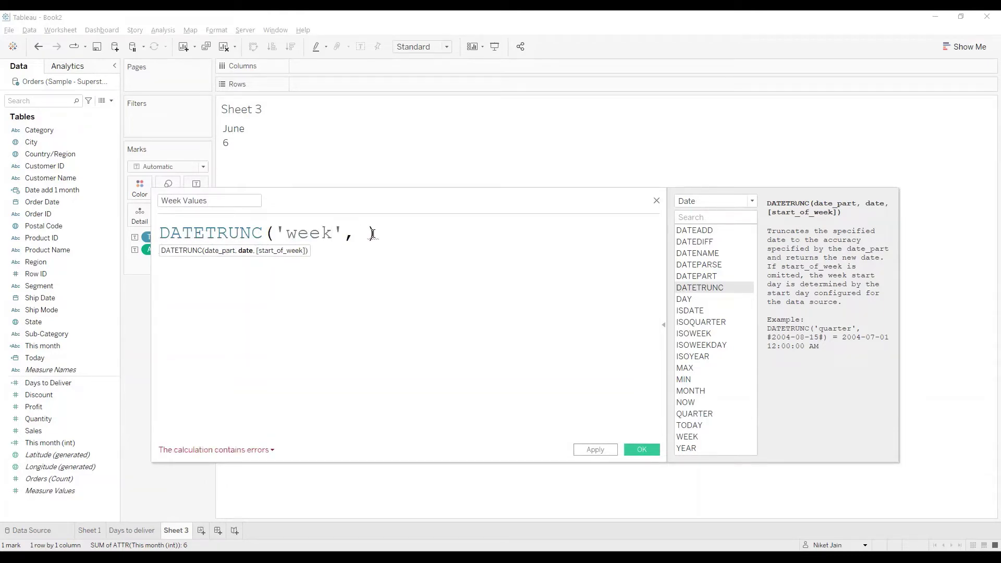
Step: Finish the formula with [Order Date], extend the name to 'Week Values for Order Date', and apply
click(225, 201)
click(356, 237)
text(pr)
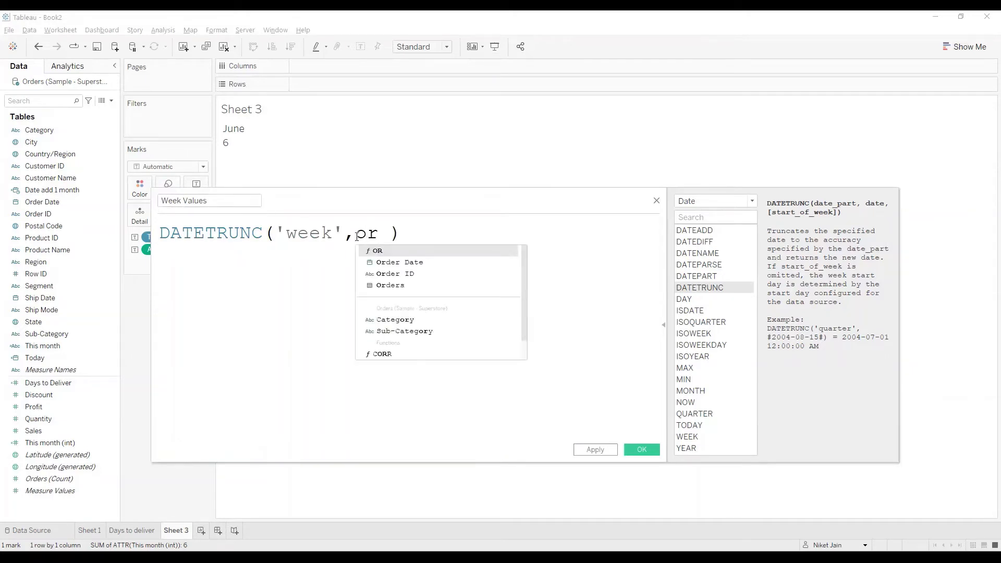
key(Down)
key(Return)
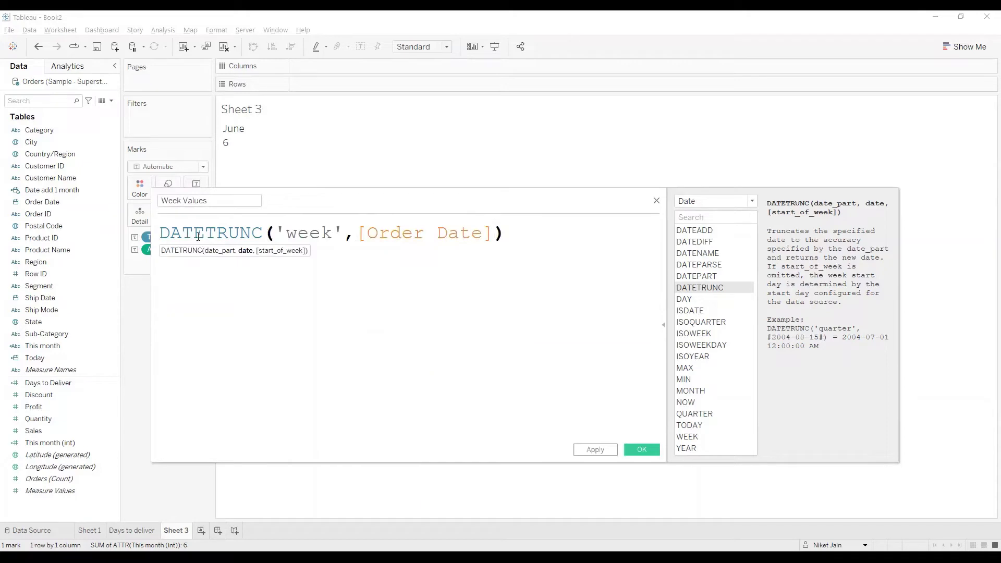
click(225, 200)
text(for Order Date)
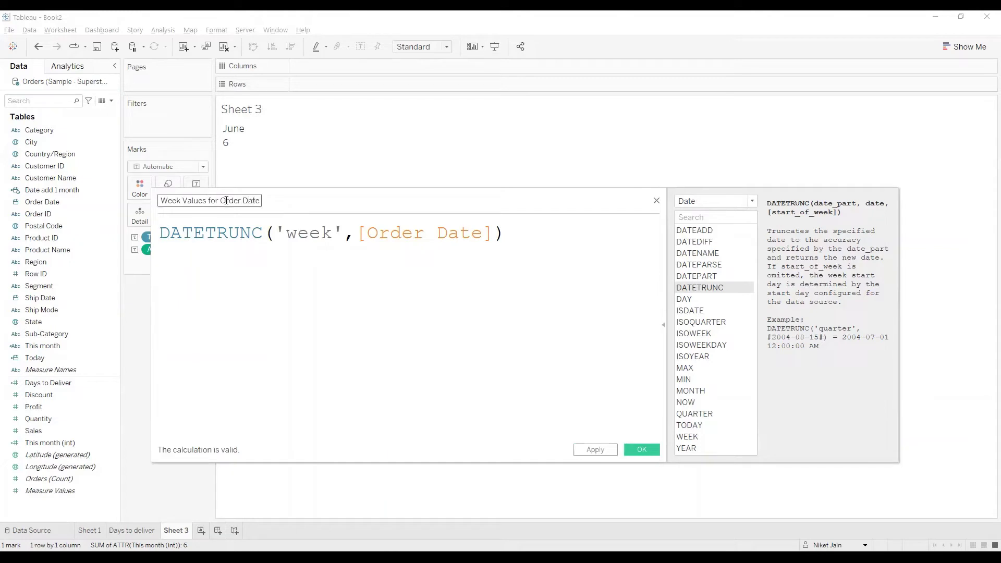
click(599, 453)
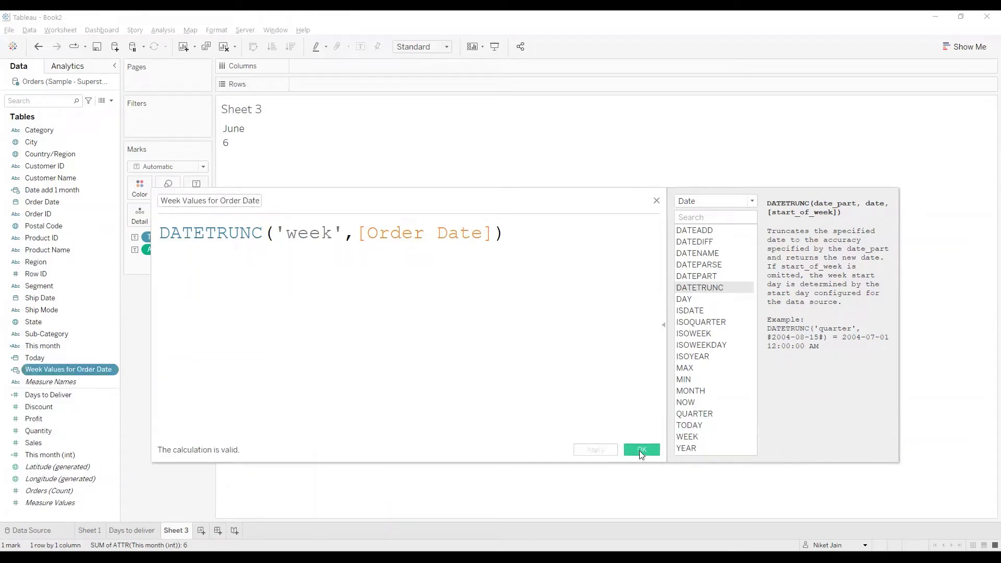
Step: Close the calculation editor and add a new sheet named 'Week value for Order Date'
click(640, 450)
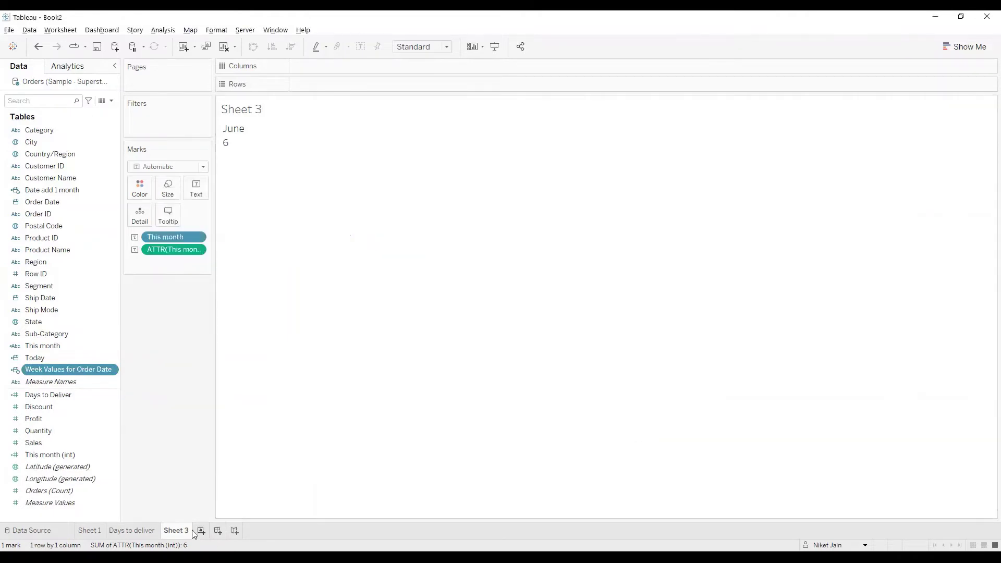
click(201, 531)
double_click(200, 533)
text(Week value for Order Date)
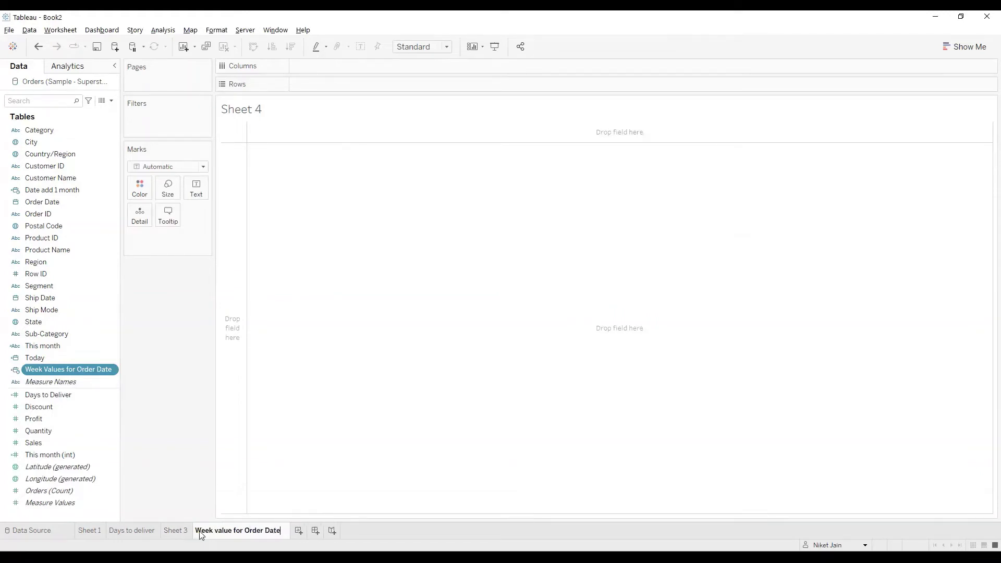
key(Return)
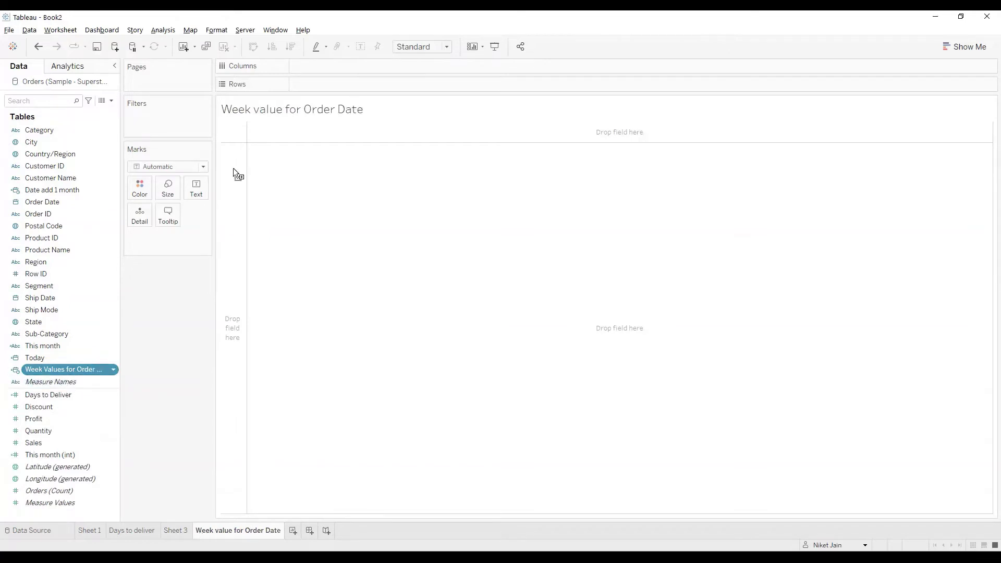
Step: Show Week Values for Order Date as text and list each Order Date on Rows
drag(200, 188, 198, 189)
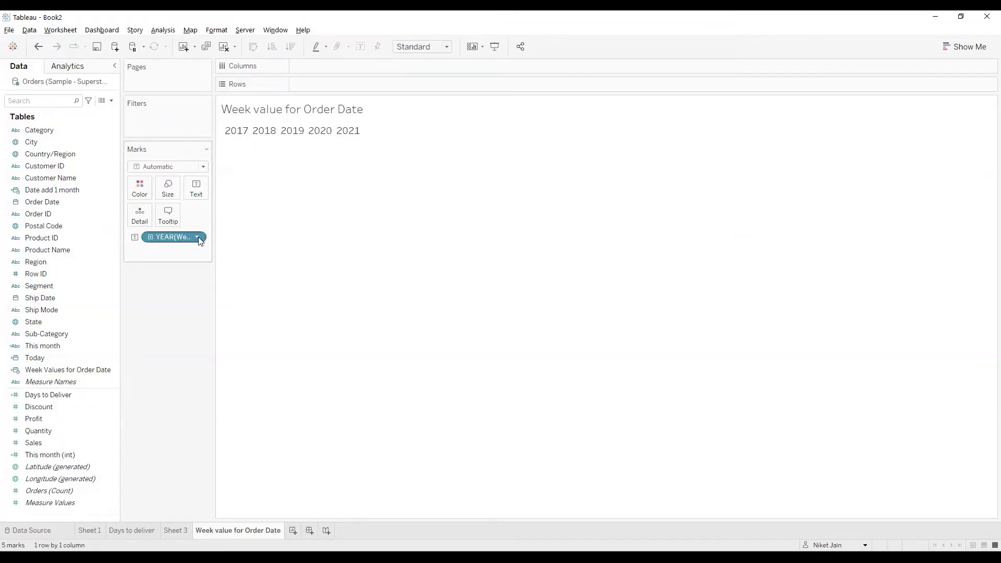
click(90, 176)
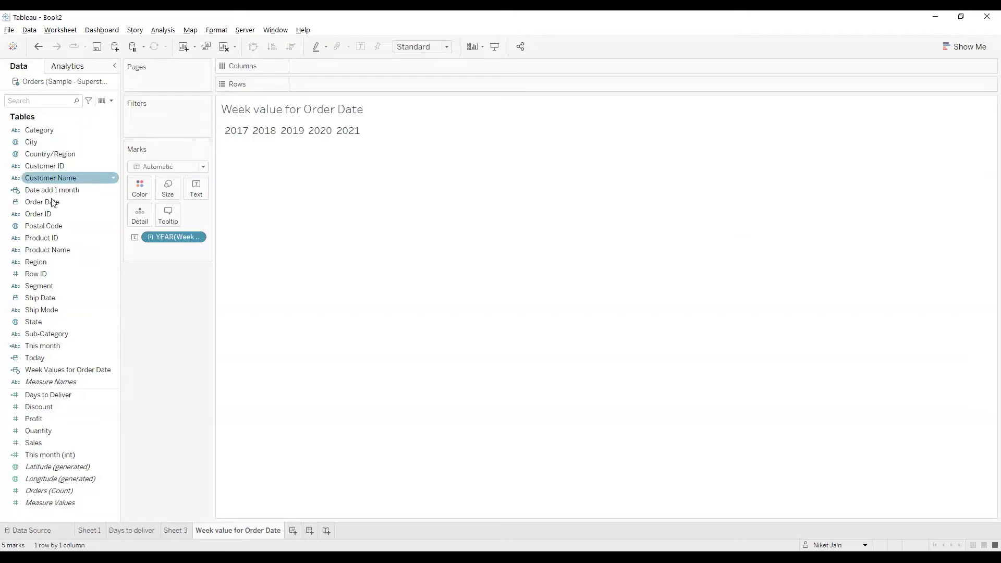
drag(334, 83, 334, 84)
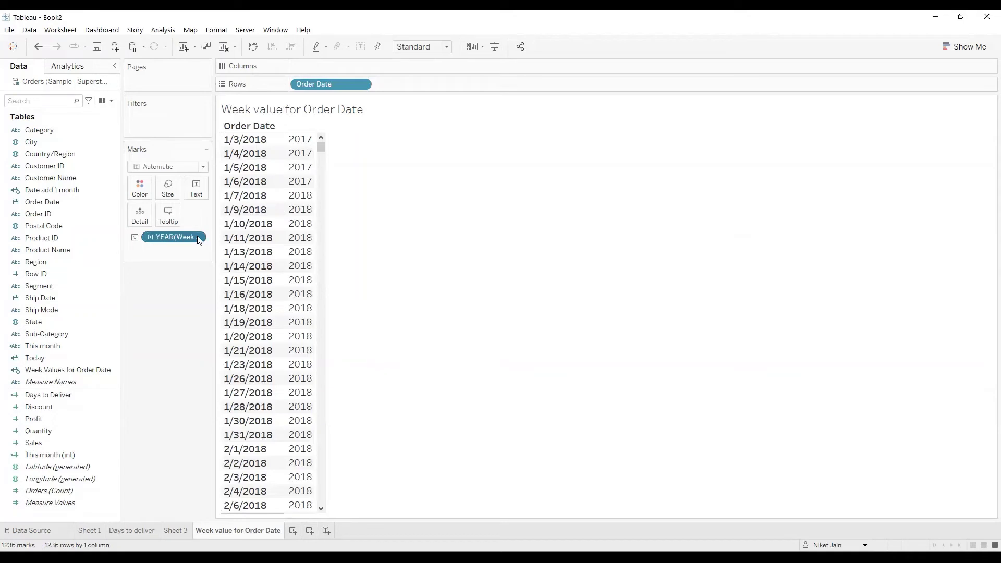
Step: Switch Week Values to exact week-start dates, widen the column, and move it onto Rows before Order Date
click(367, 267)
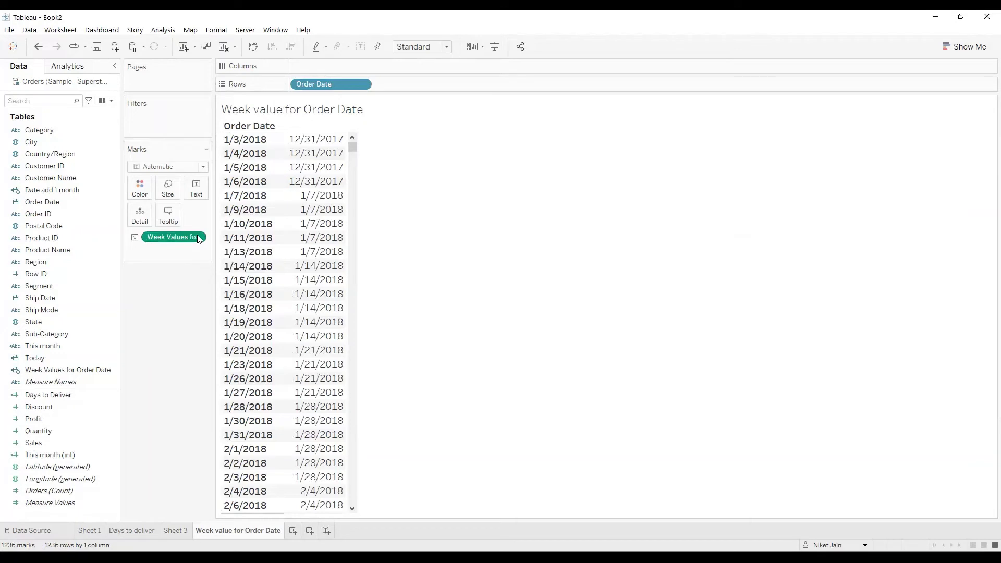
drag(346, 174, 373, 174)
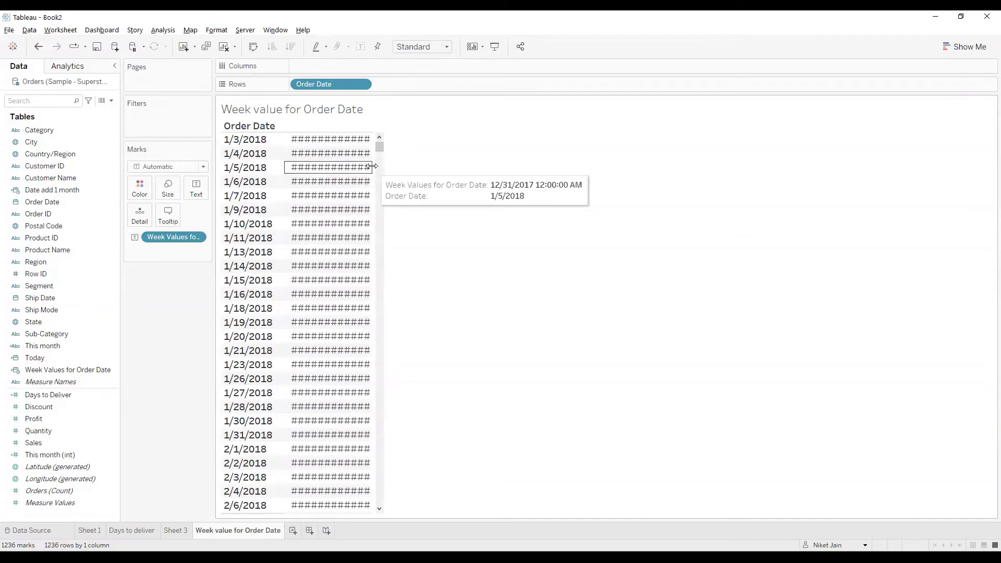
drag(374, 170, 464, 170)
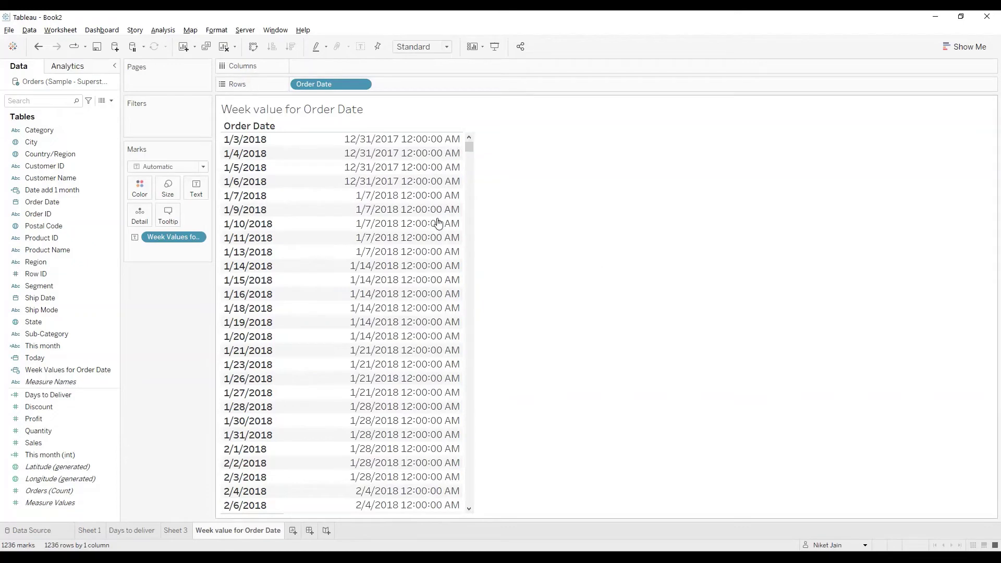
mouse_move(428, 153)
drag(468, 146, 479, 517)
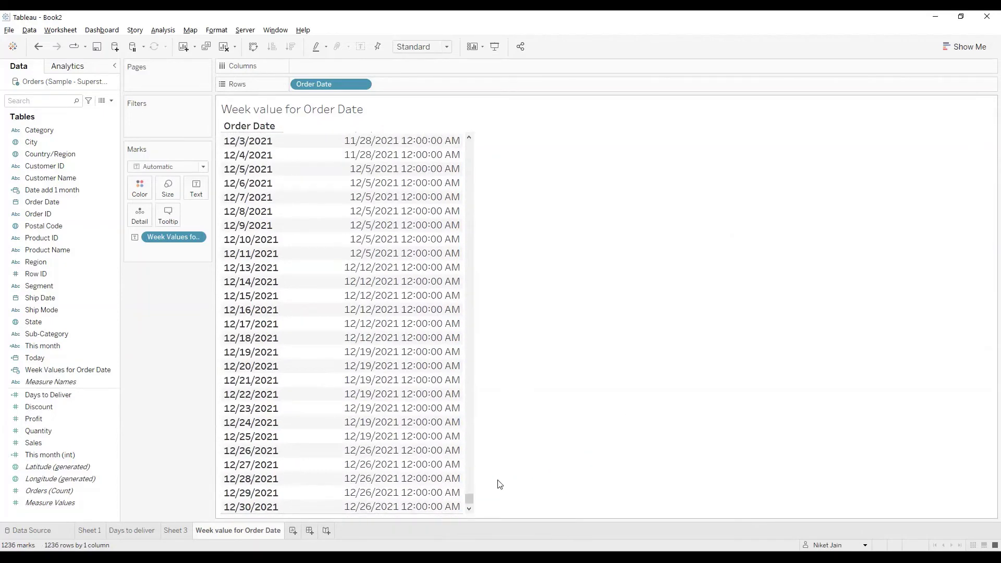
mouse_move(324, 459)
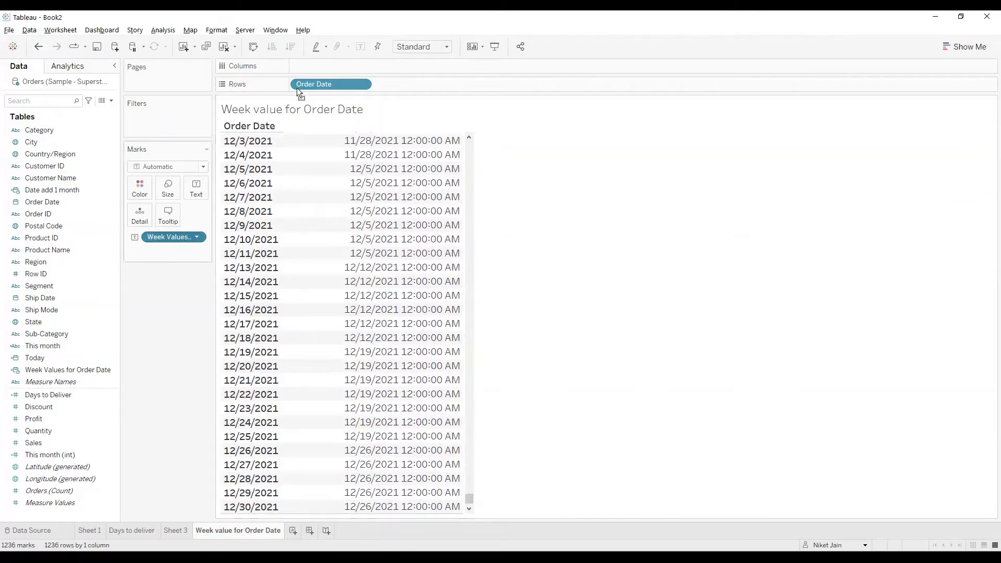
drag(297, 92, 295, 86)
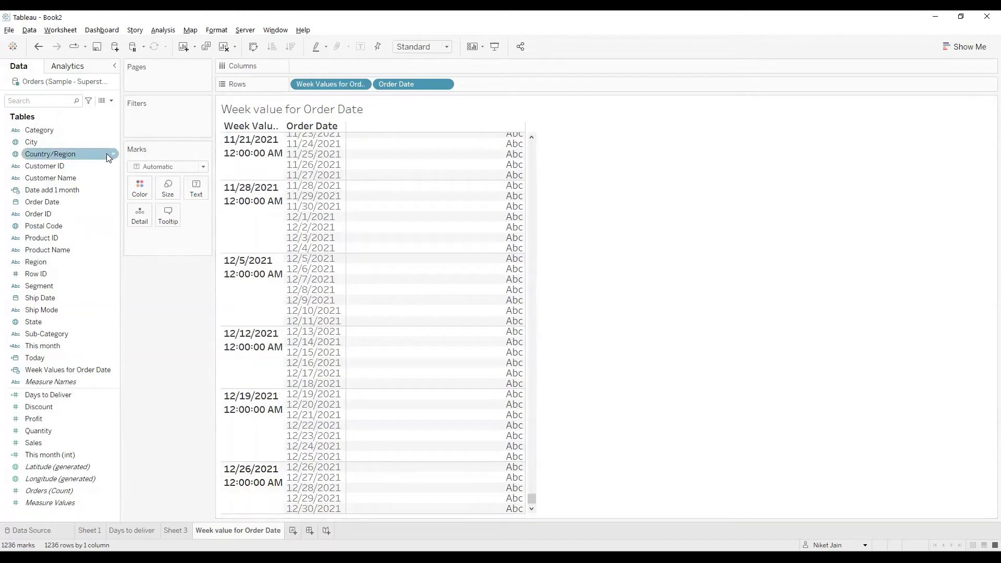
Step: On a new Sheet 5, start a calculated field named 'is date for today'
click(293, 530)
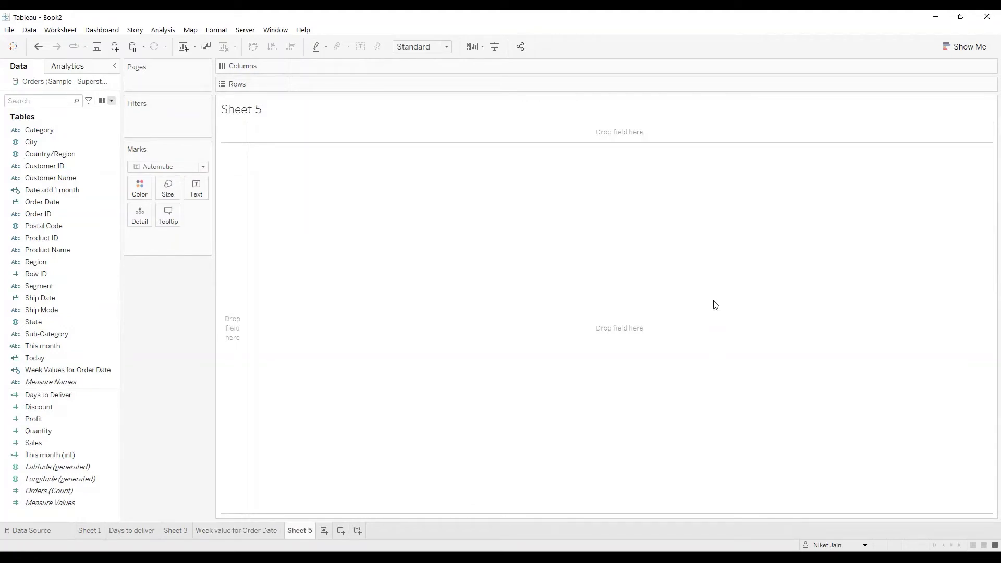
key(alt+a)
key(c)
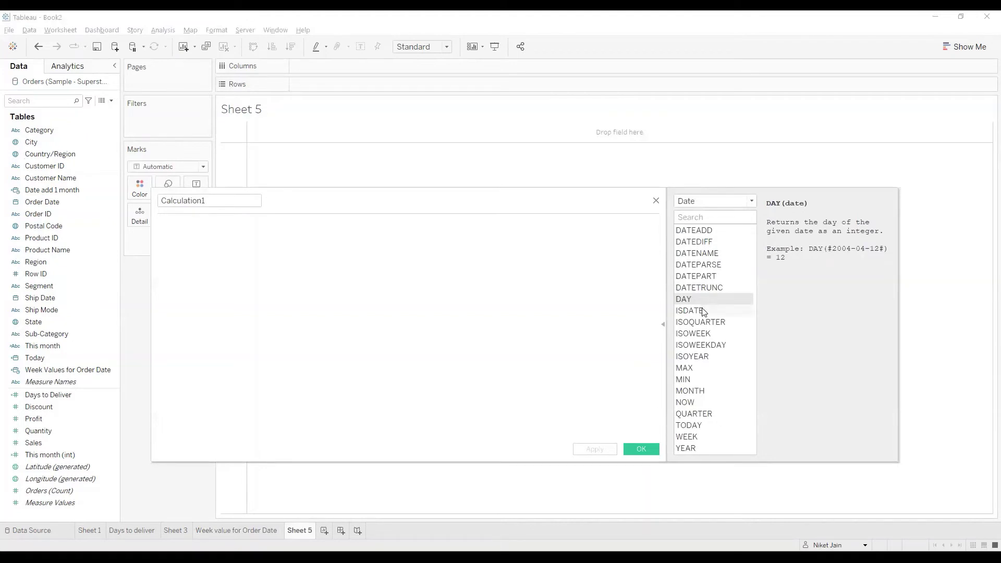
click(702, 311)
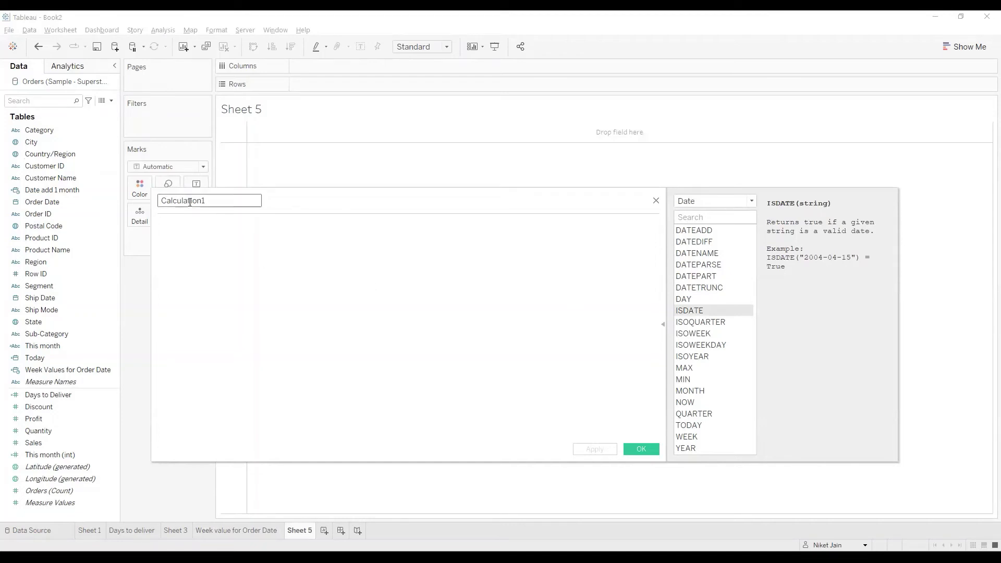
click(117, 202)
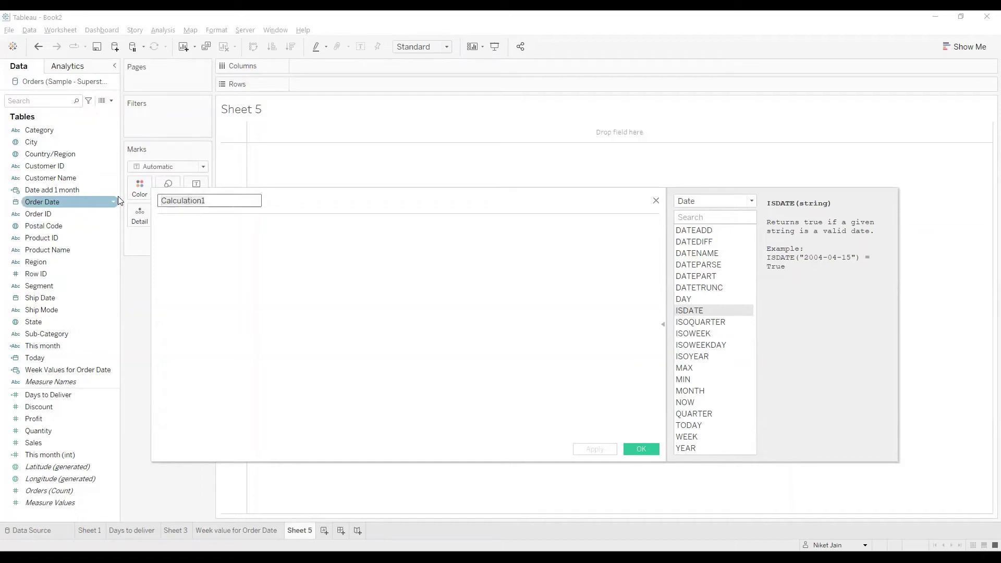
text(is date f)
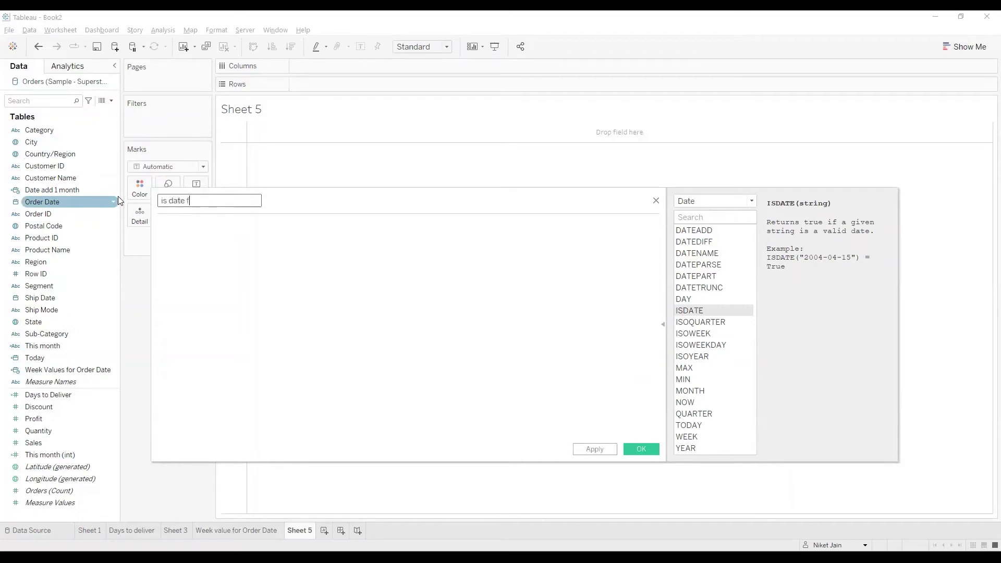
text(or today)
Step: Write the formula ISDATE(str([Today])) and save the calculation
key(Tab)
text(is)
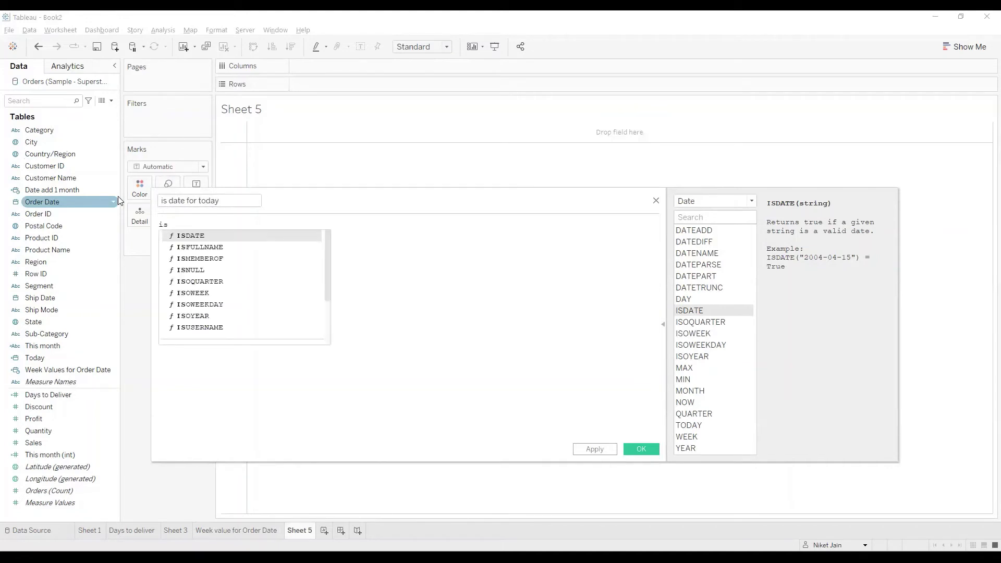
key(Return)
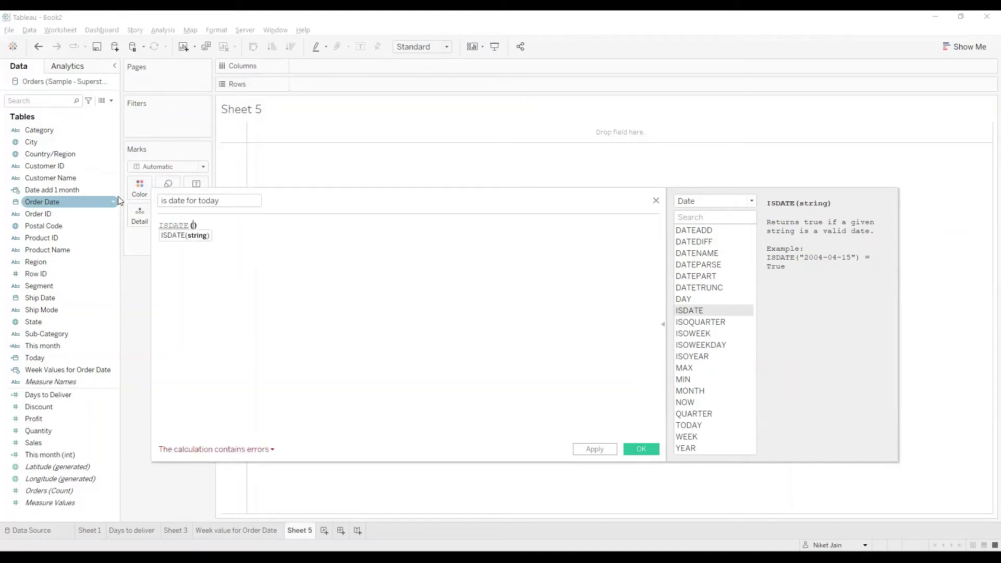
key(ctrl+plus)
key(ctrl+plus)
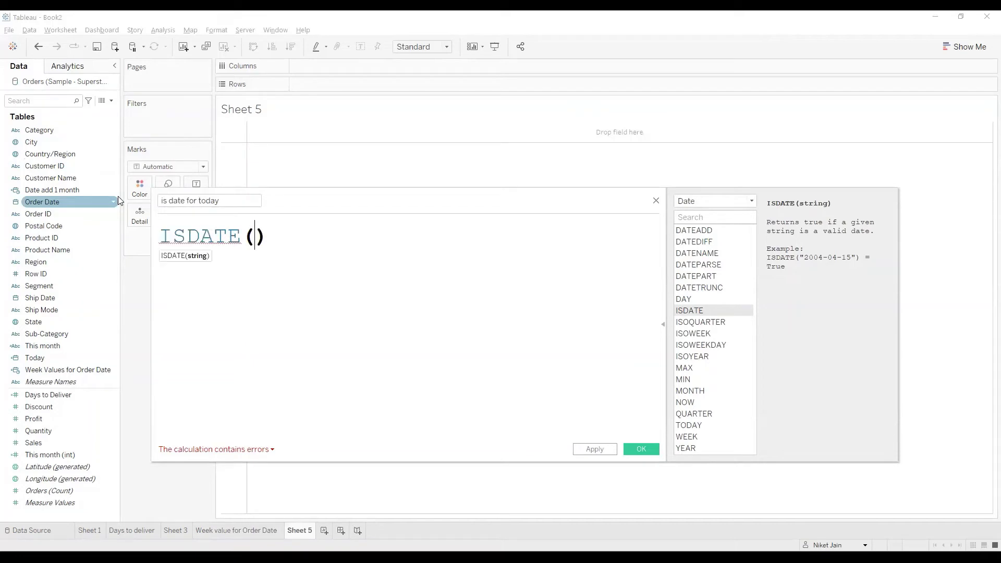
text(to)
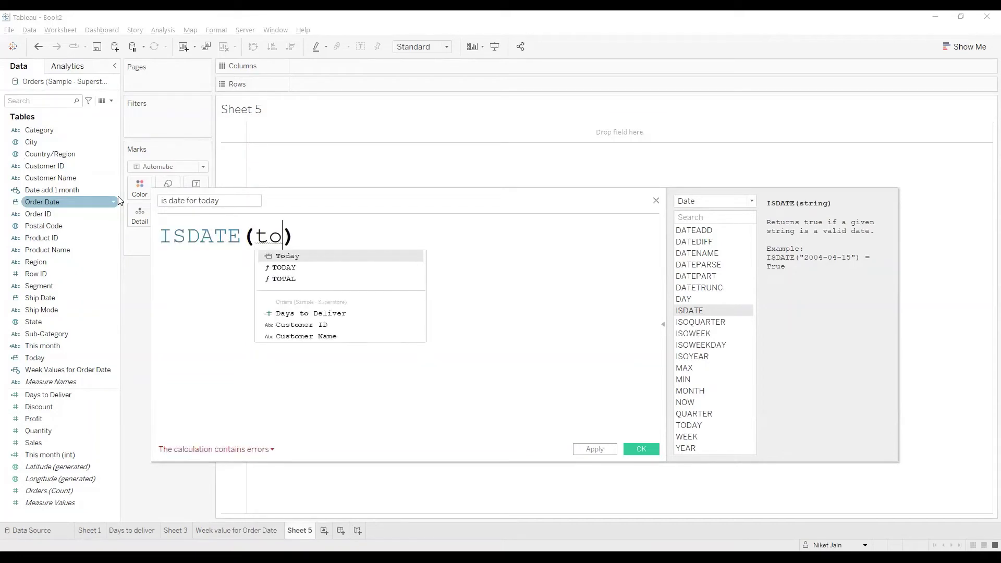
key(Return)
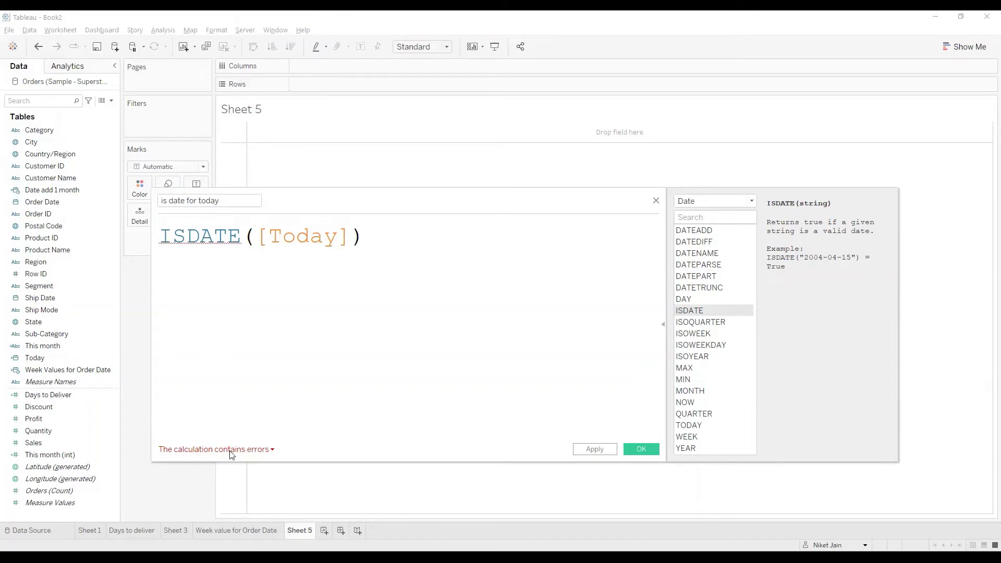
click(261, 239)
text(str)
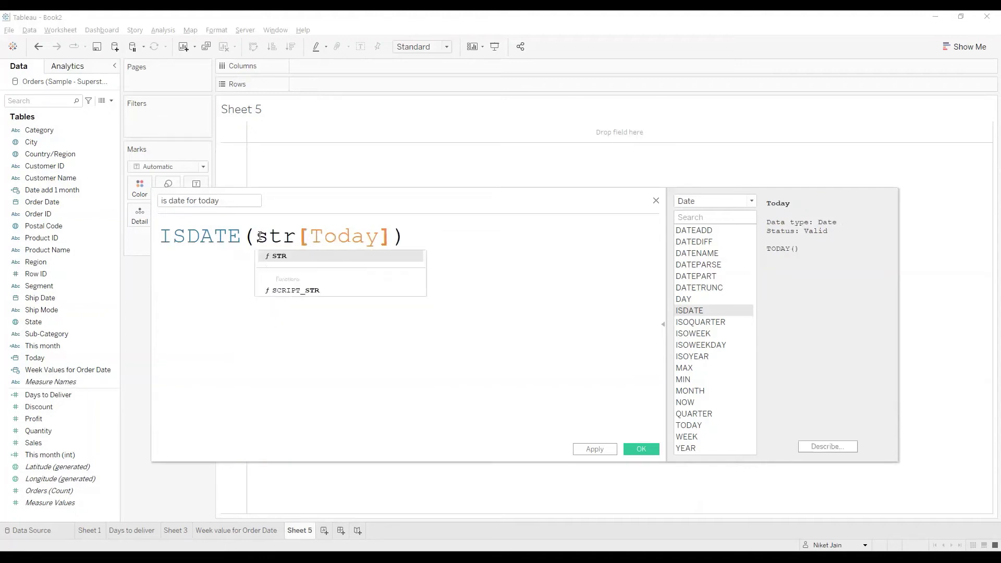
text(()
key(End)
text())
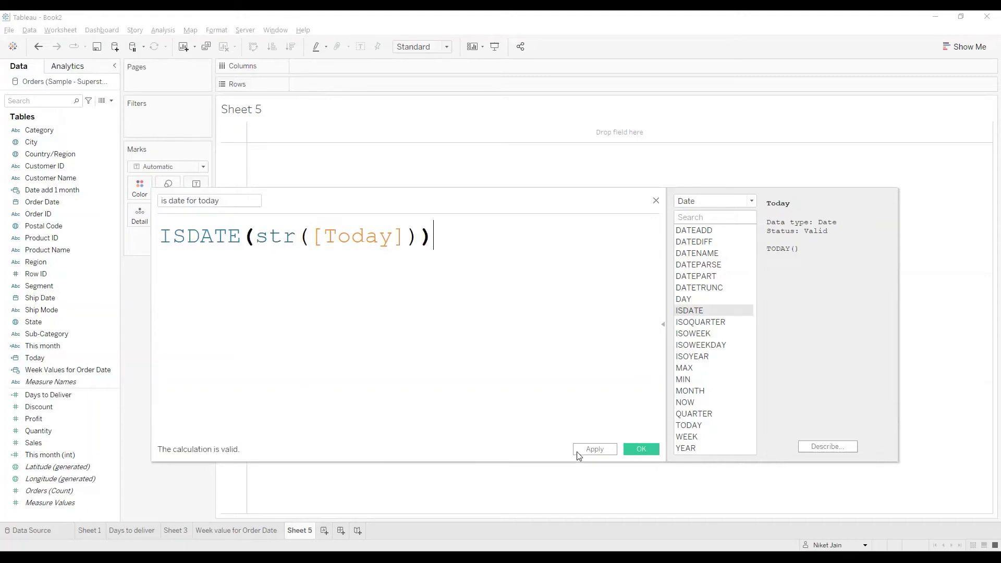
click(651, 450)
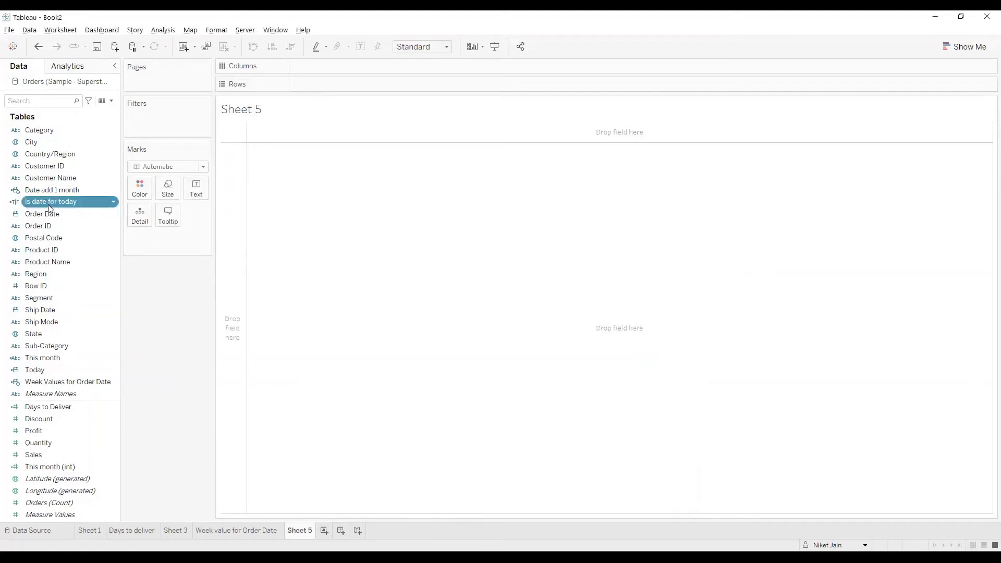
Step: Put 'is date for today' on Text so Sheet 5 shows True
drag(63, 208, 196, 190)
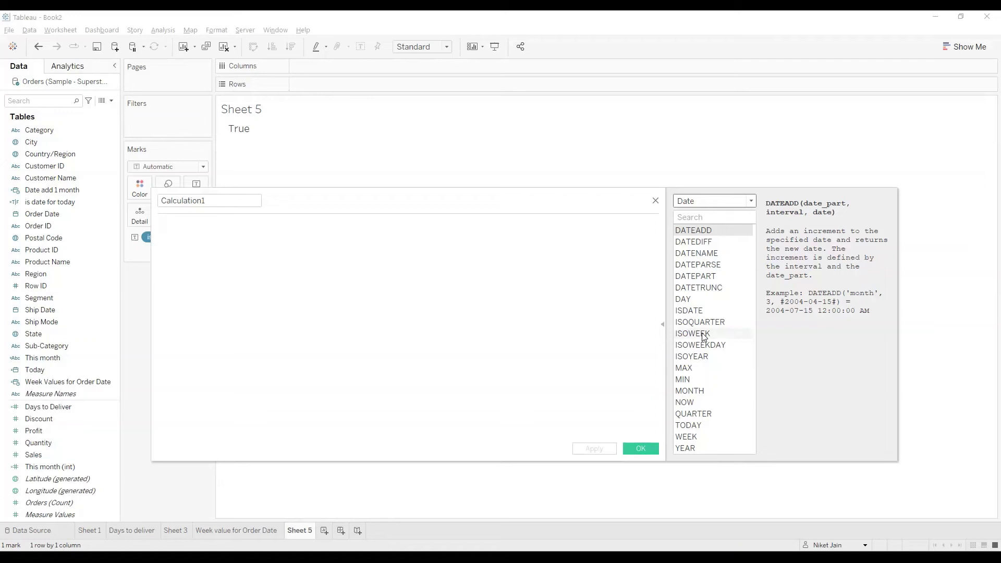
Step: Insert the MAX function and name the new calculation 'Min and Max'
double_click(699, 370)
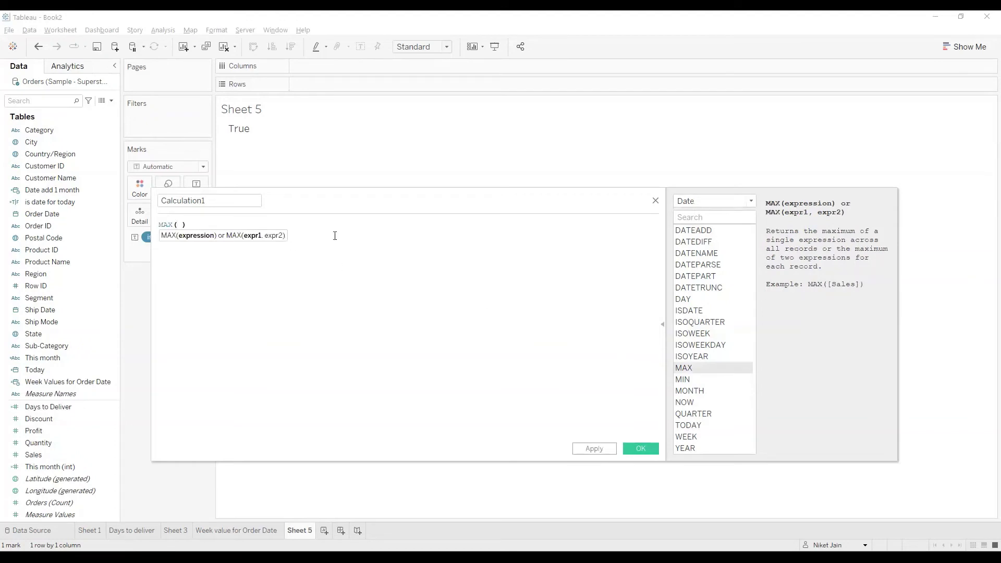
scroll(334, 235, up, 4)
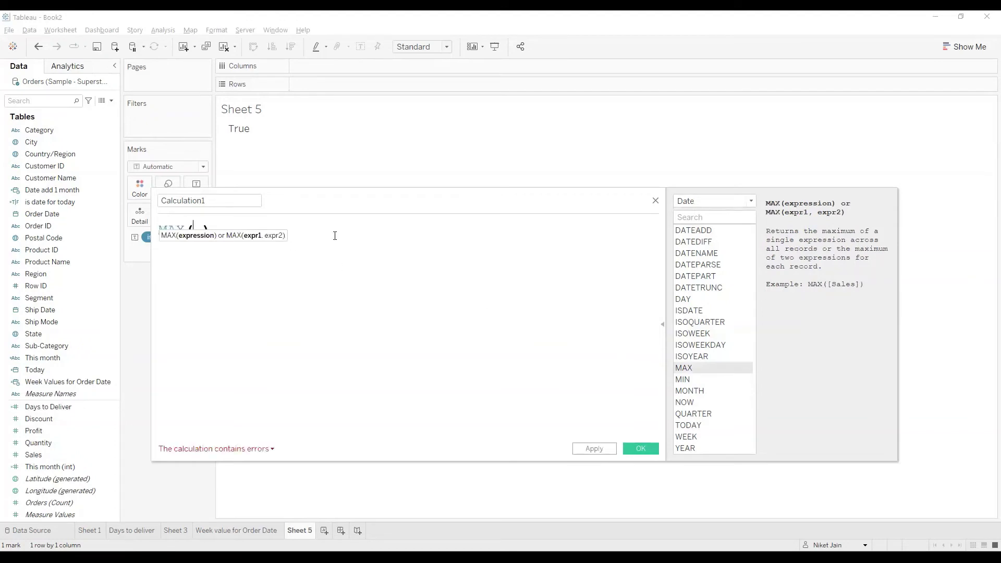
scroll(335, 236, up, 2)
click(162, 201)
text(Min and Max)
Step: Build the formula MAX([Ship Date]) + MIN([Ship Date])
click(202, 229)
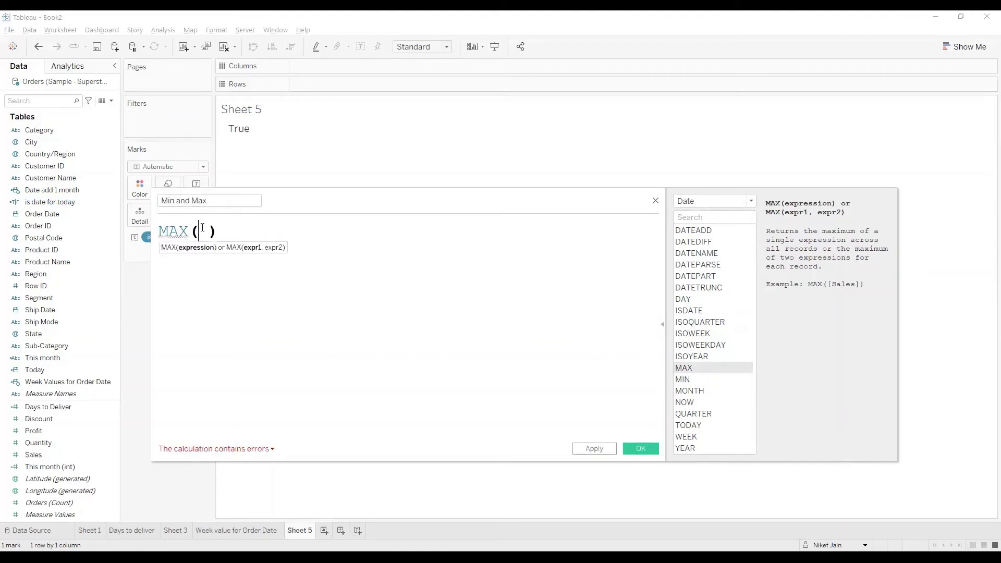
text(Shi)
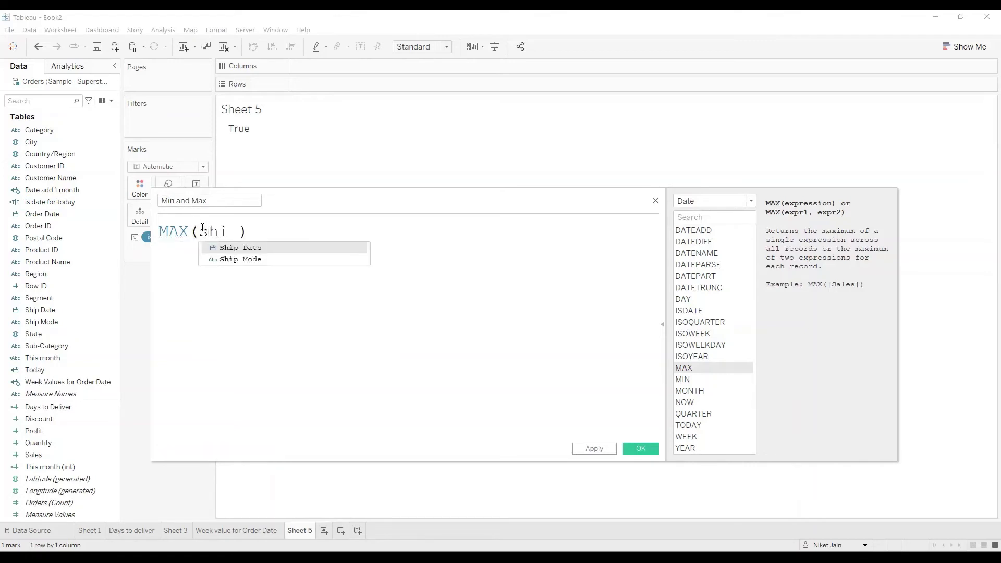
key(Return)
key(Right)
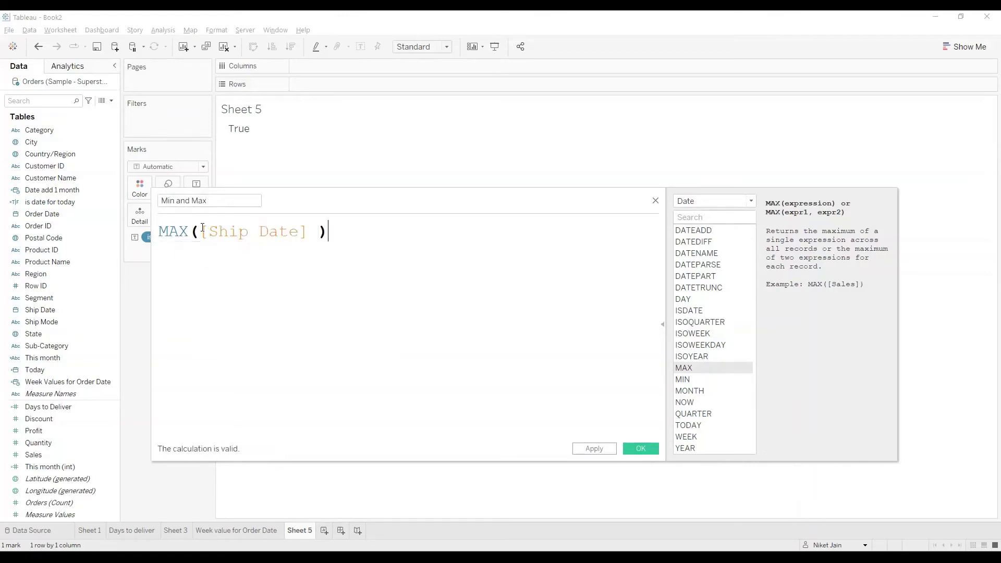
key(BackSpace)
key(Right)
text(+ Mi)
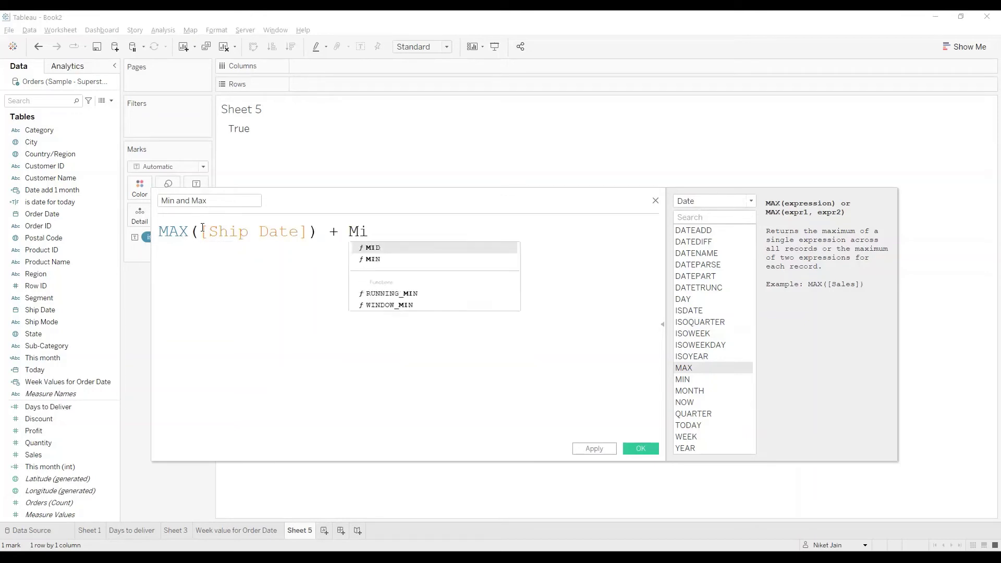
text(n)
key(Return)
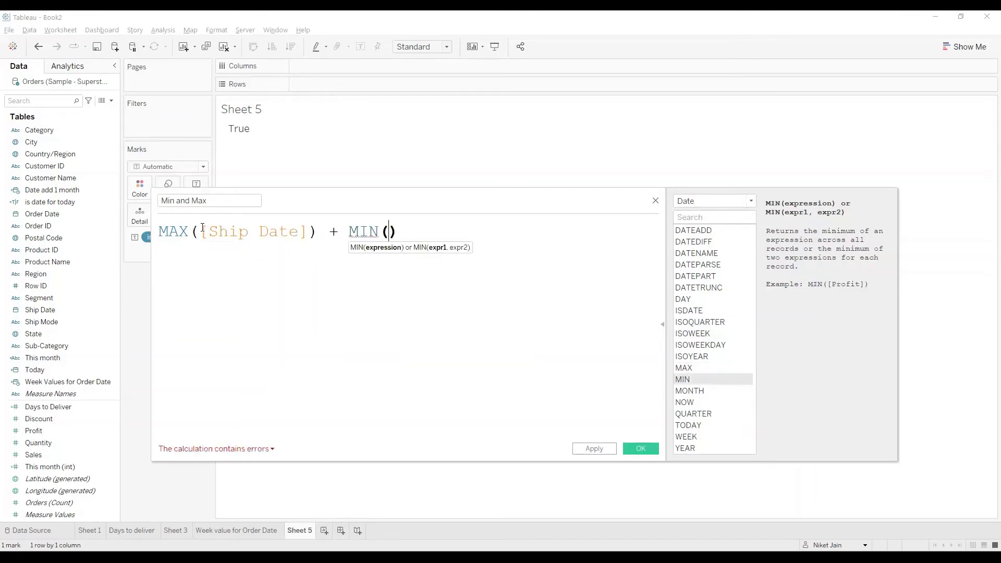
text(shi)
key(Return)
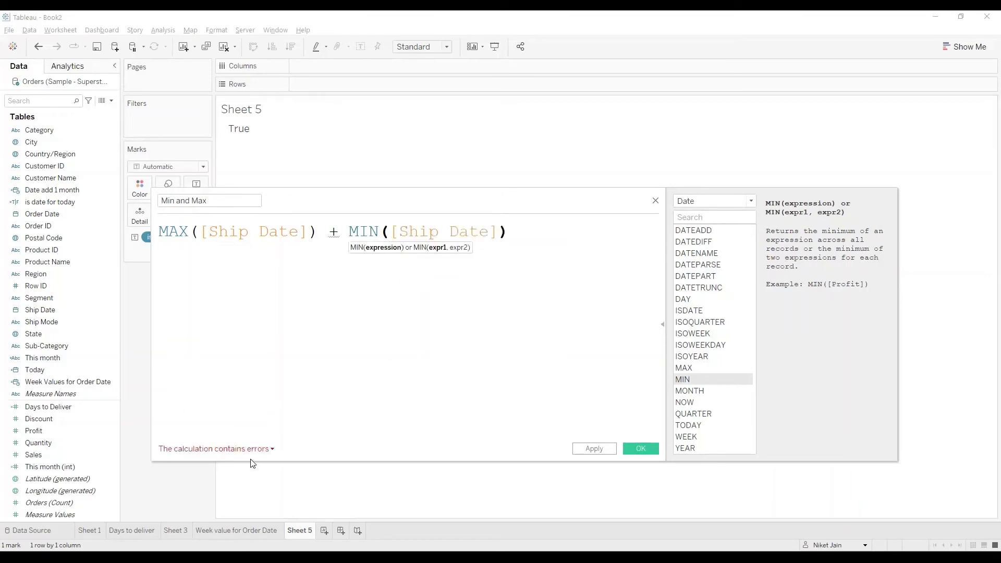
Step: Fix the error by wrapping both terms in str(), then save str(MAX([Ship Date])) + str(MIN([Ship Date]))
click(260, 453)
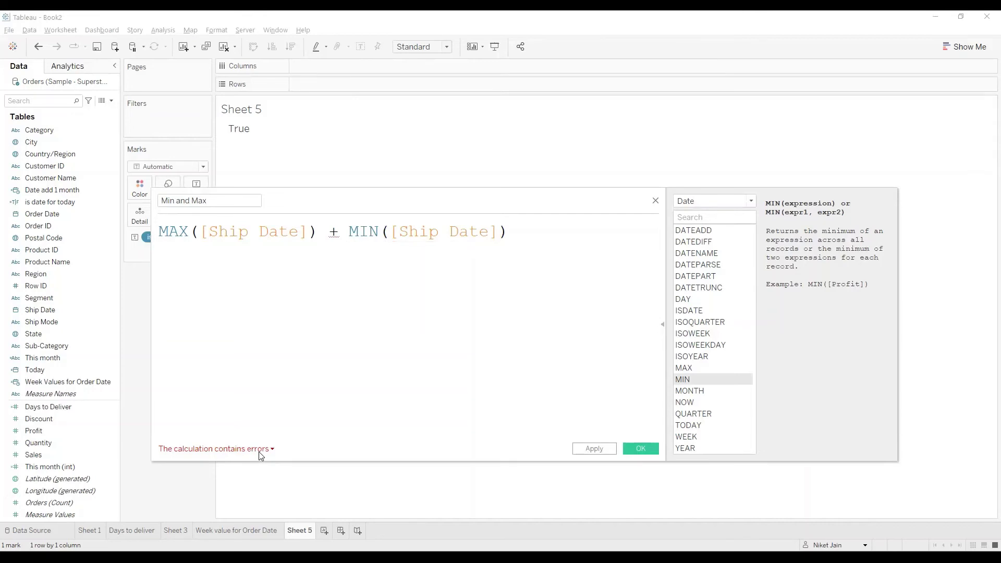
click(340, 233)
key(BackSpace)
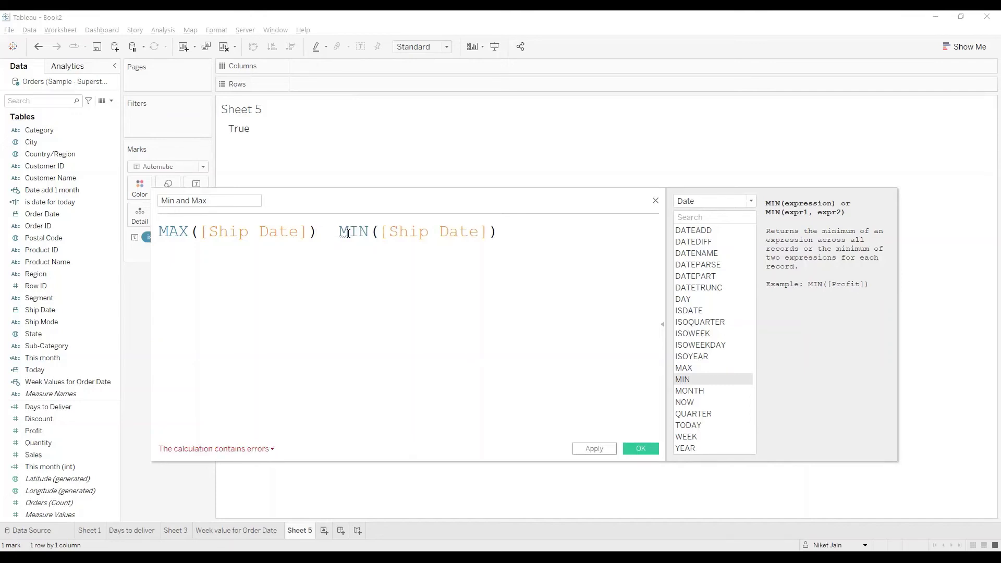
text(+  st)
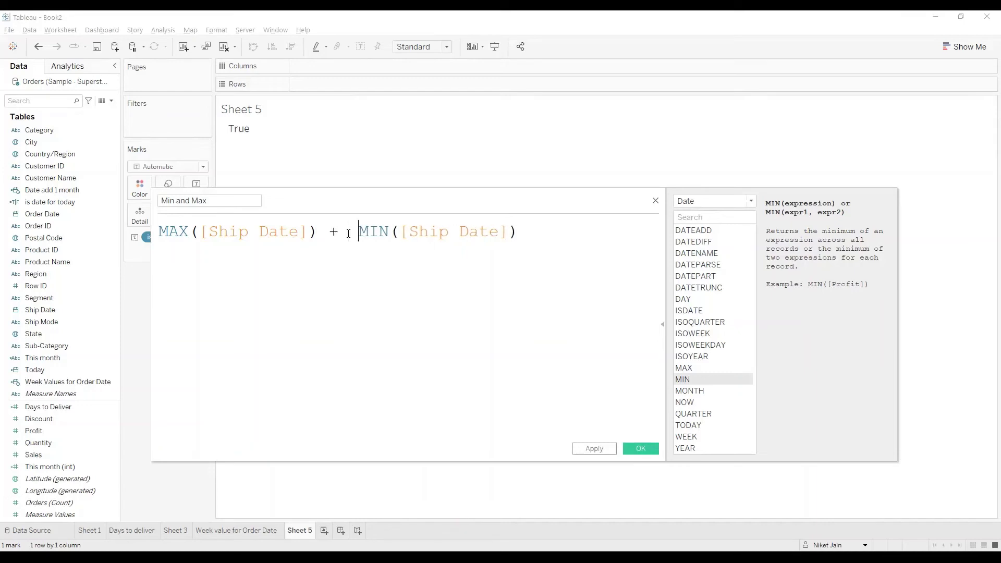
text(r()
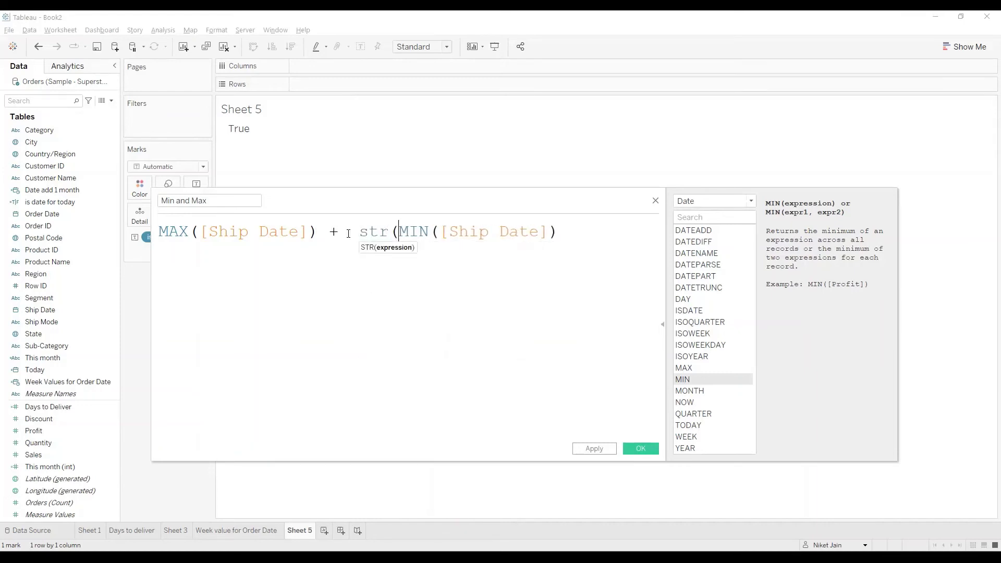
key(End)
text())
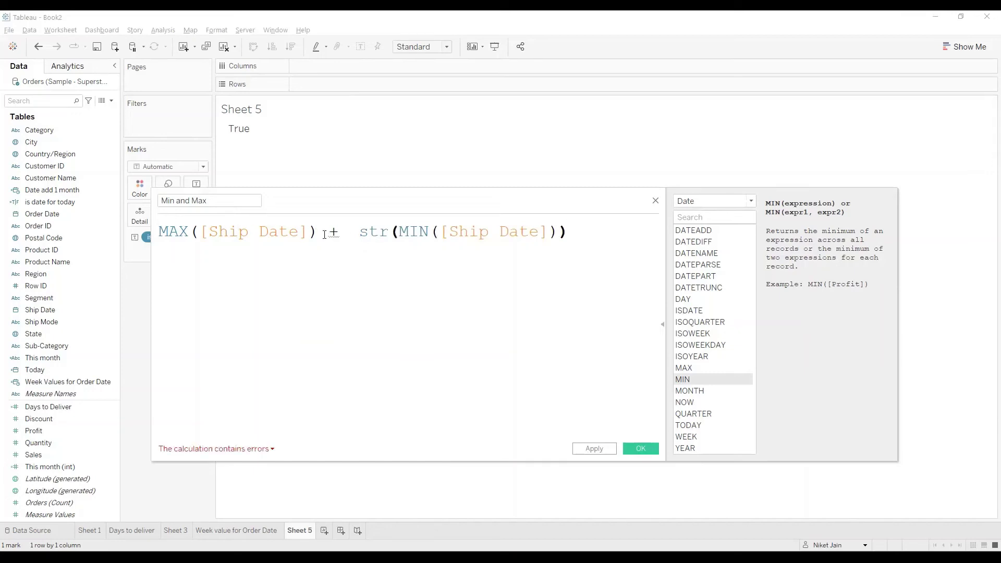
click(324, 234)
text())
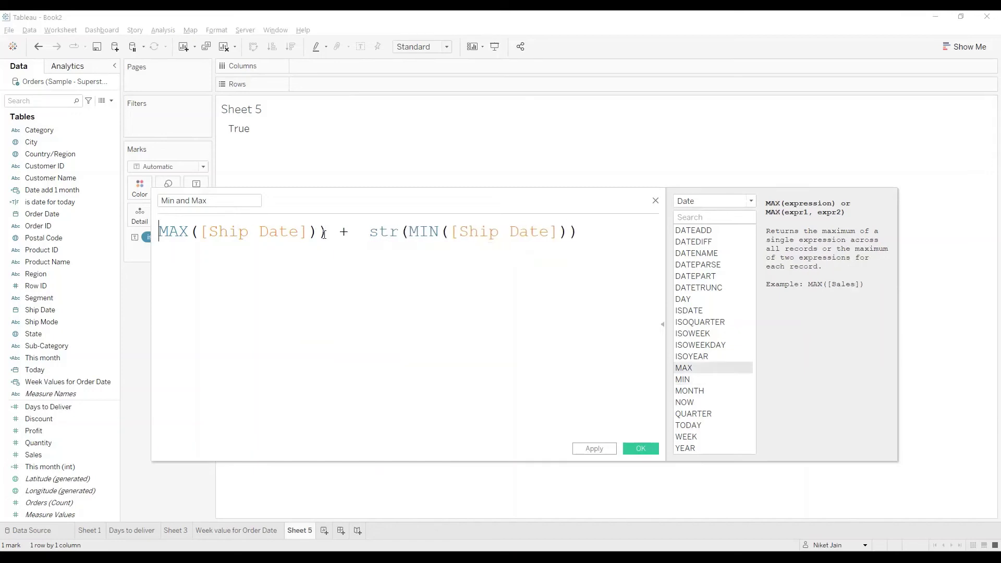
key(Home)
text(()
key(Home)
text(str)
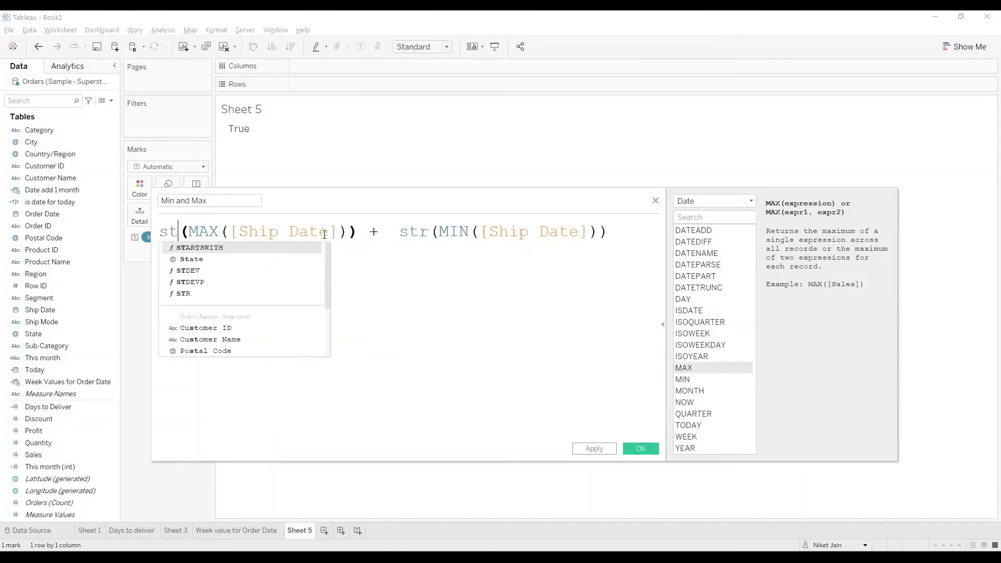
click(441, 332)
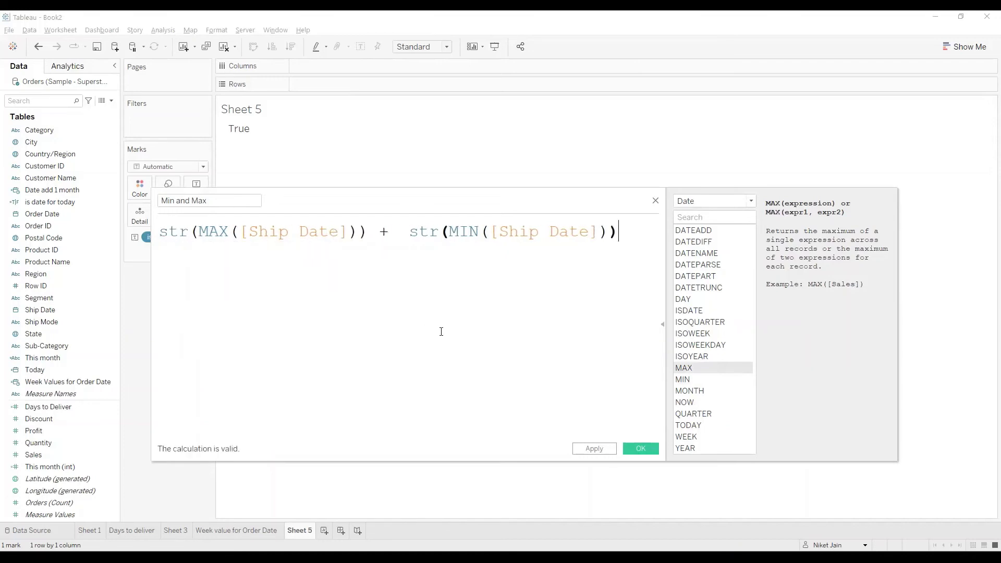
click(642, 449)
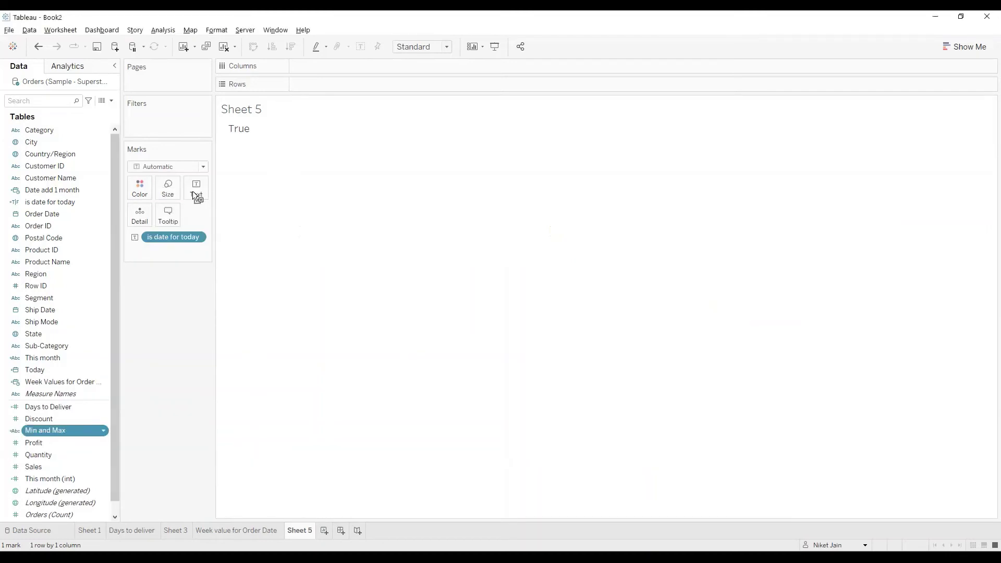
Step: Show Min and Max as text and widen the cell so 1/5/20221/7/2018 is fully visible
drag(197, 197, 197, 197)
mouse_move(250, 141)
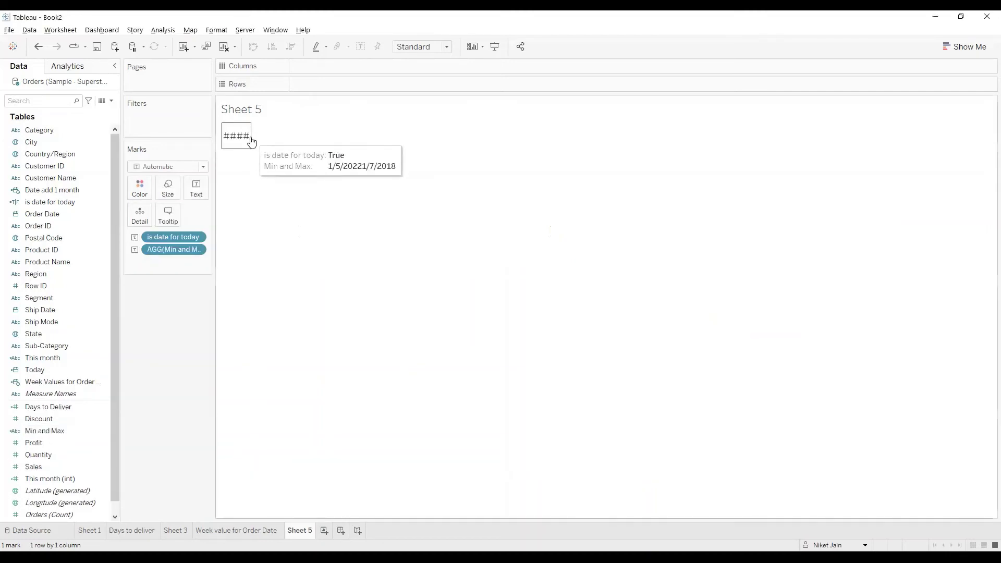
drag(250, 137, 435, 126)
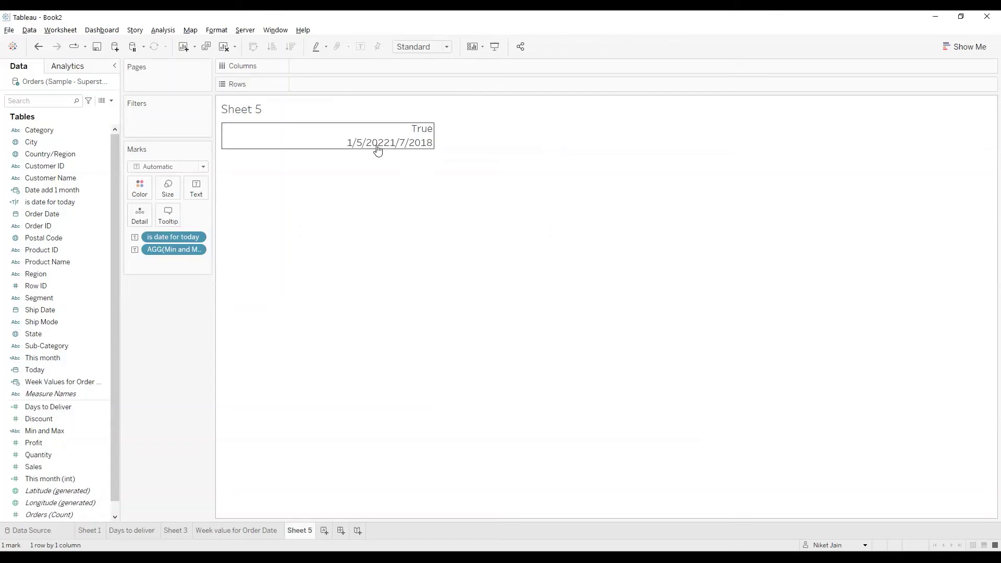
mouse_move(377, 151)
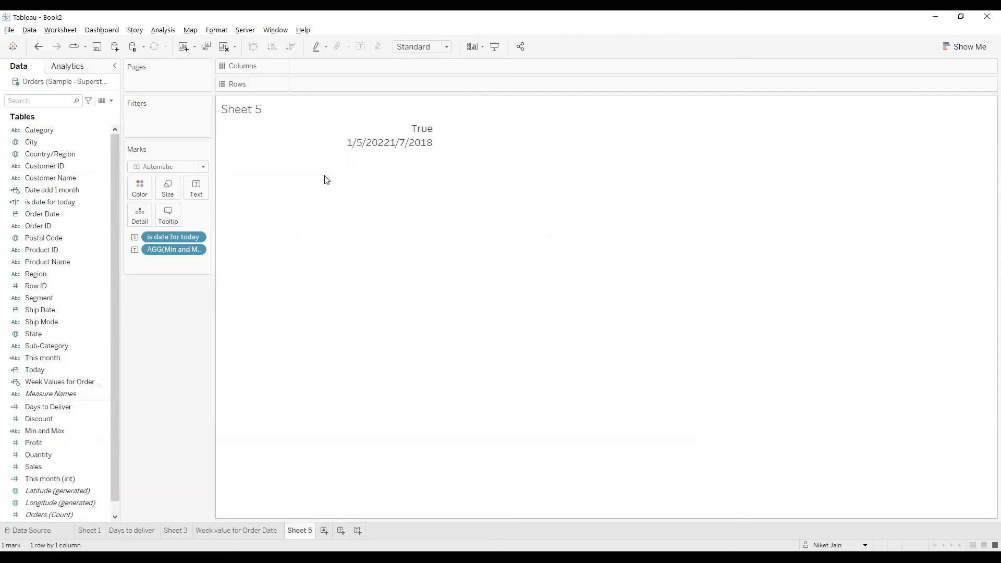
click(65, 430)
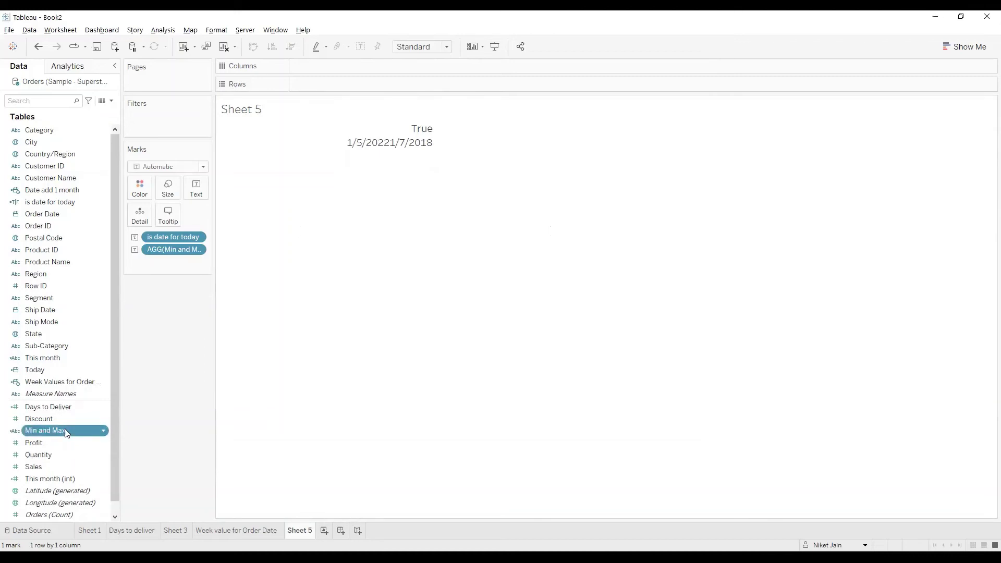
Step: Edit Min and Max to add + " " between the two str() terms and save
double_click(64, 428)
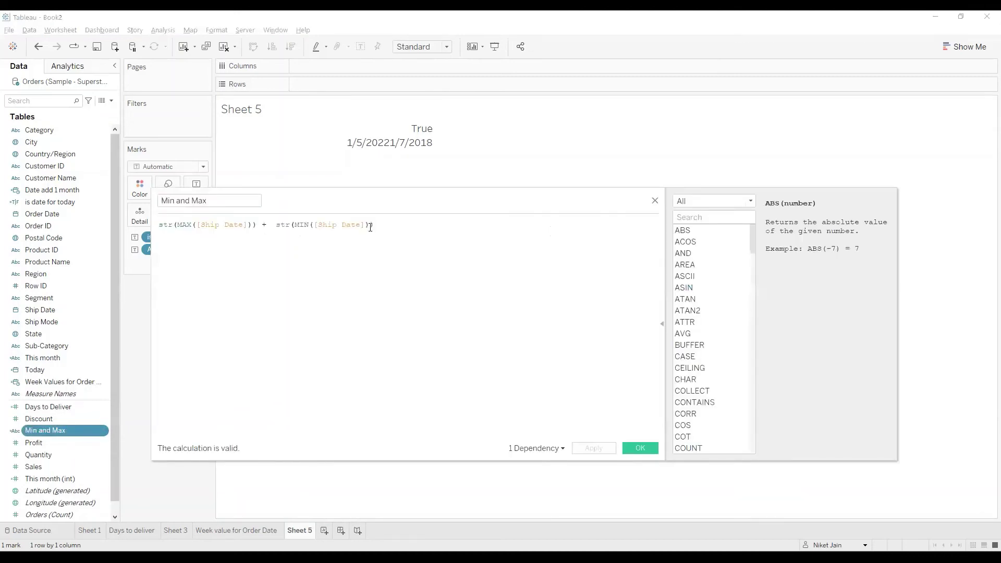
text(+)
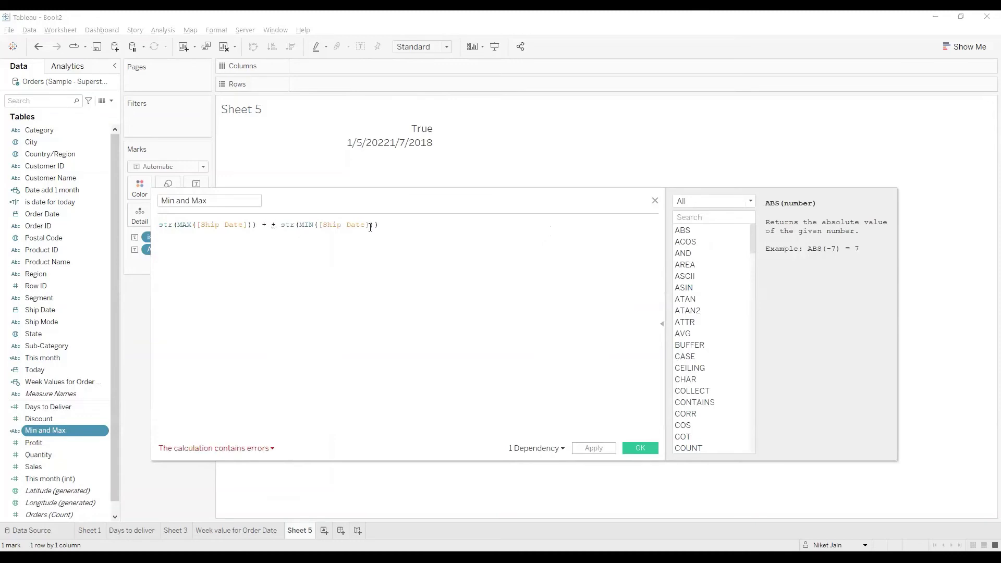
key(Left)
key(Left)
text("  )
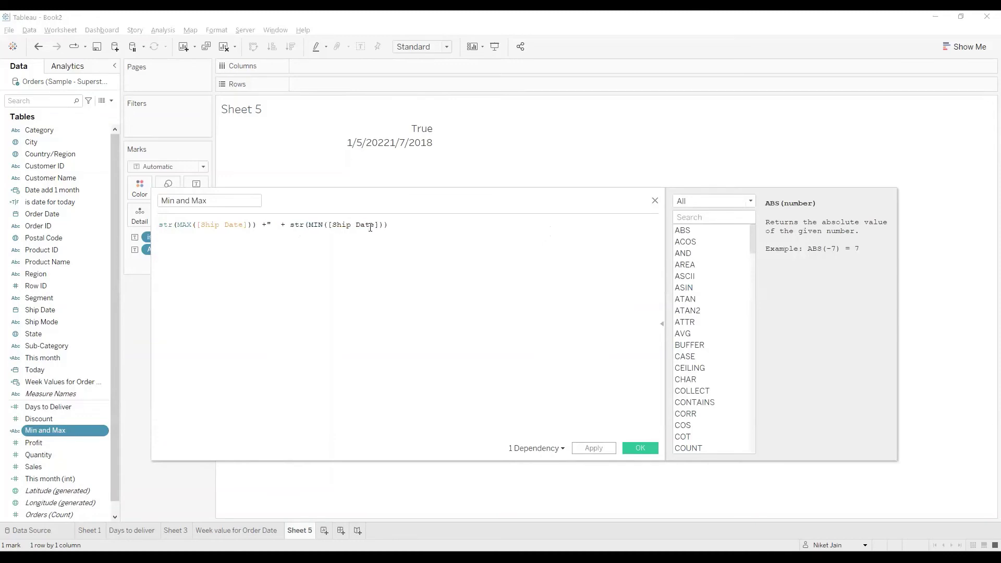
text(")
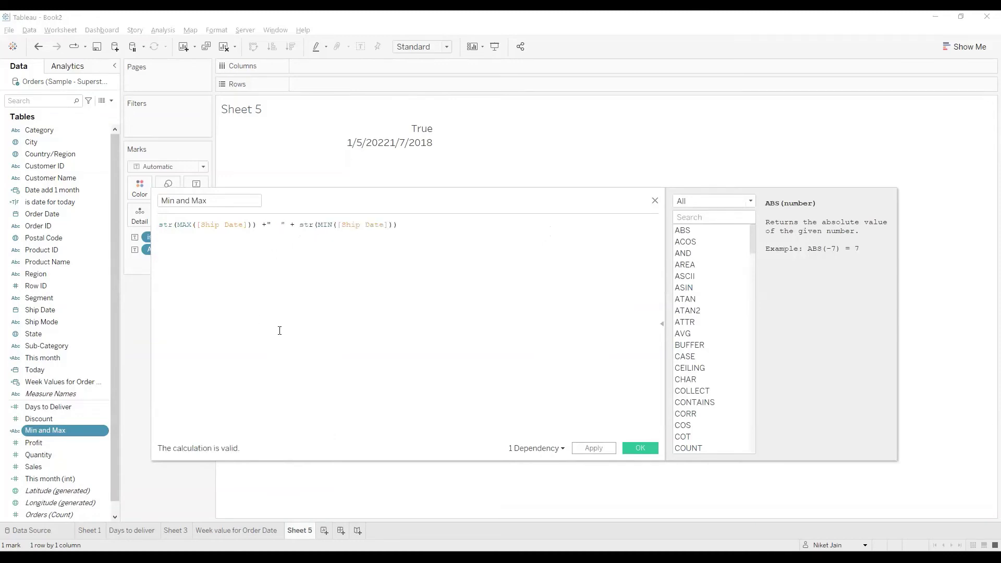
scroll(279, 330, up, 4)
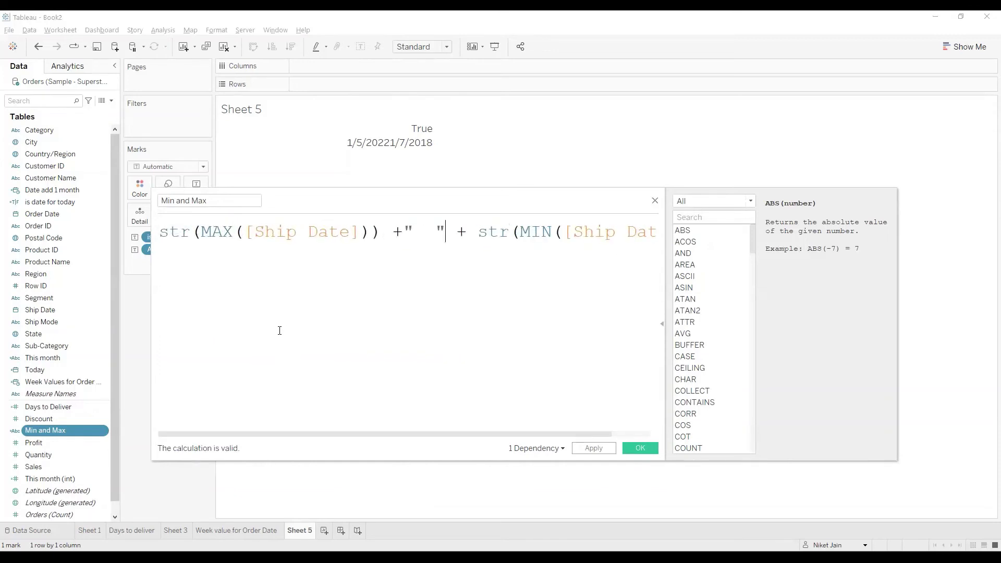
scroll(279, 331, down, 2)
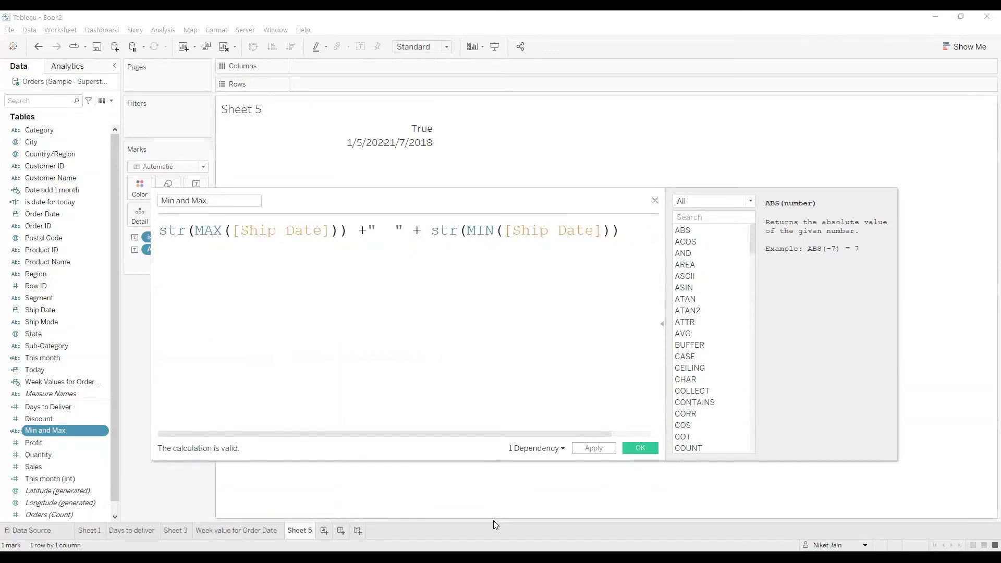
click(647, 447)
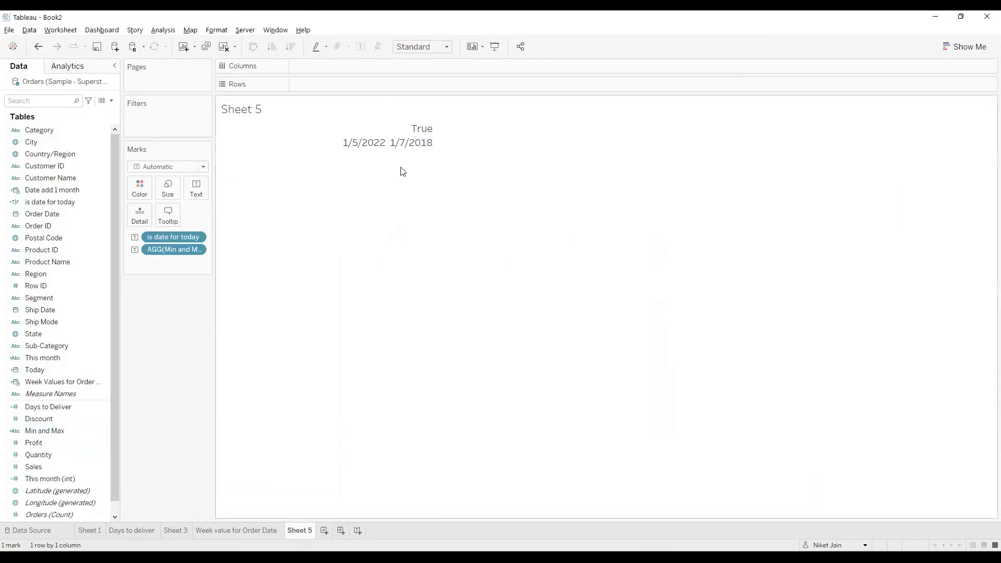
Step: Add blank Sheet 6, open a new calculation listing date functions, and enlarge the editor
click(324, 530)
click(52, 166)
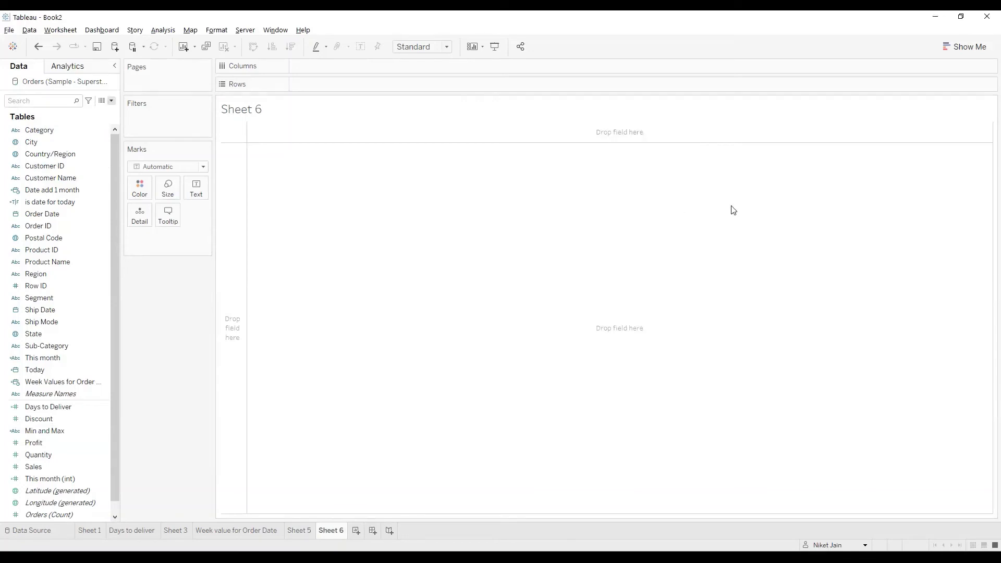
double_click(710, 400)
click(696, 383)
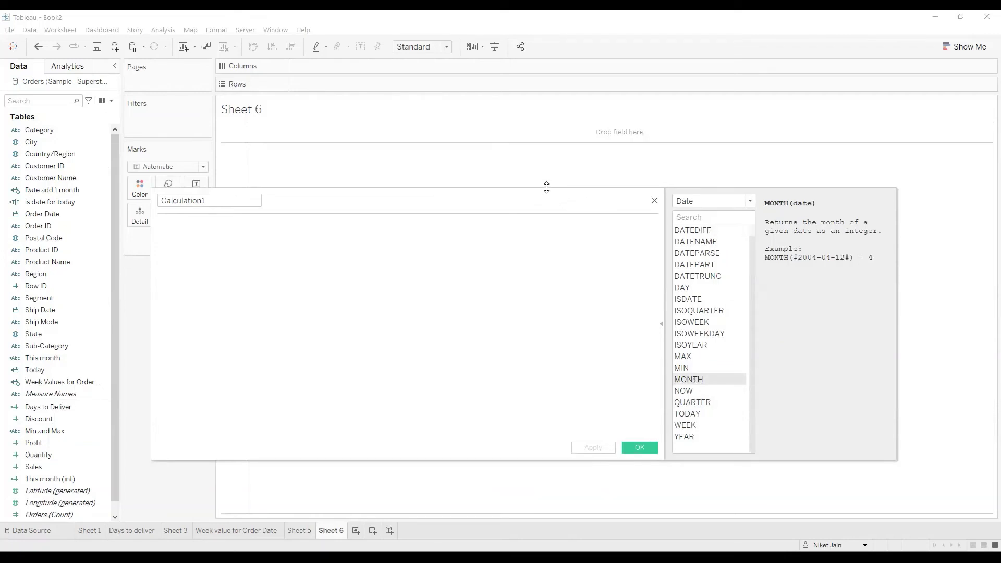
drag(546, 187, 552, 148)
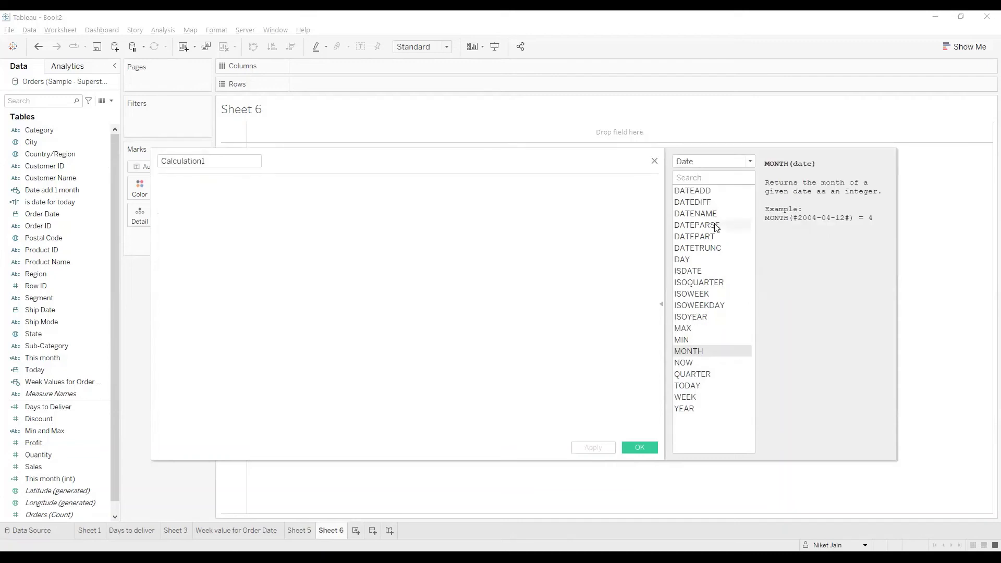
Step: Read the DATEPART, MONTH, QUARTER, WEEK, YEAR, TODAY and NOW function descriptions
click(710, 237)
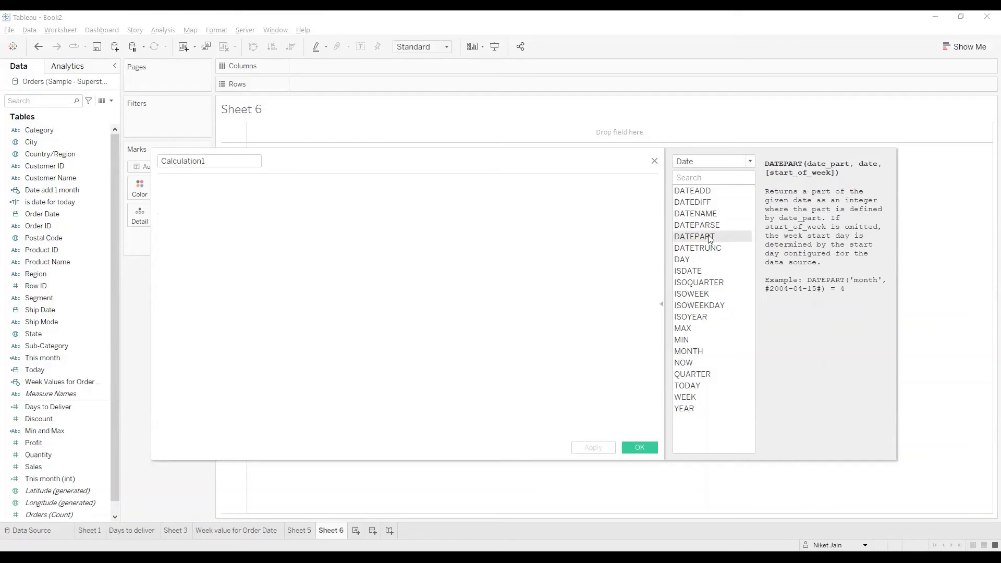
click(698, 354)
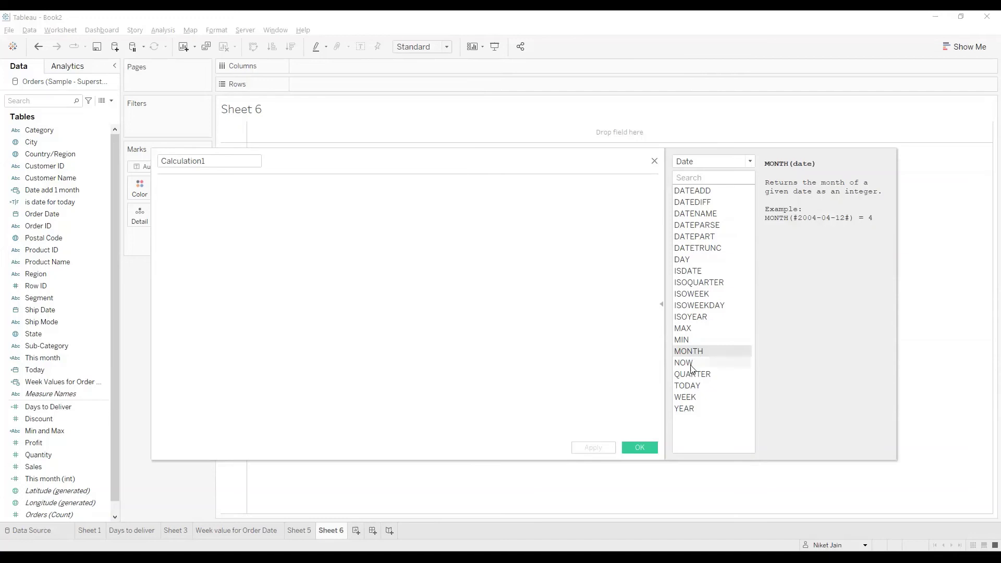
click(705, 375)
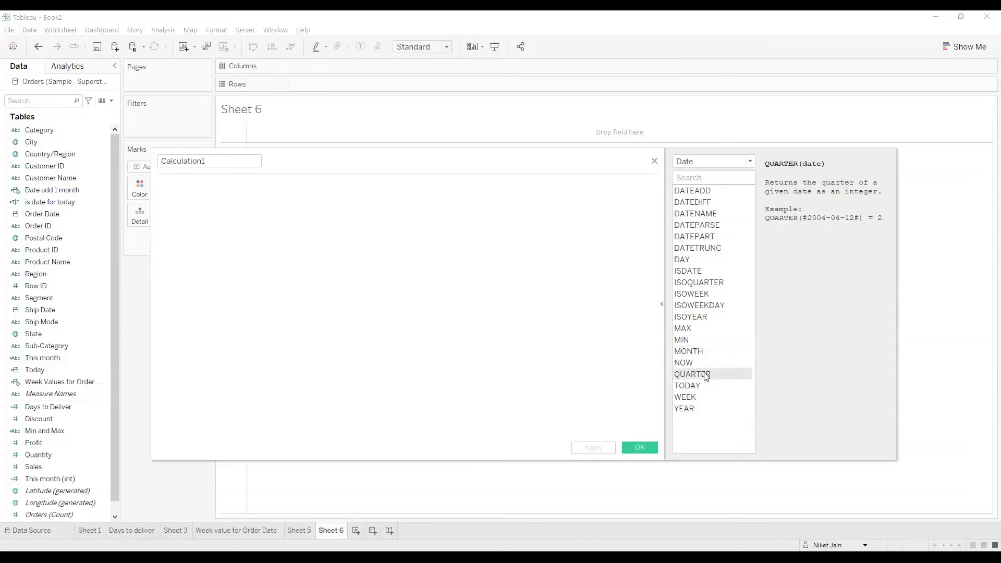
click(687, 399)
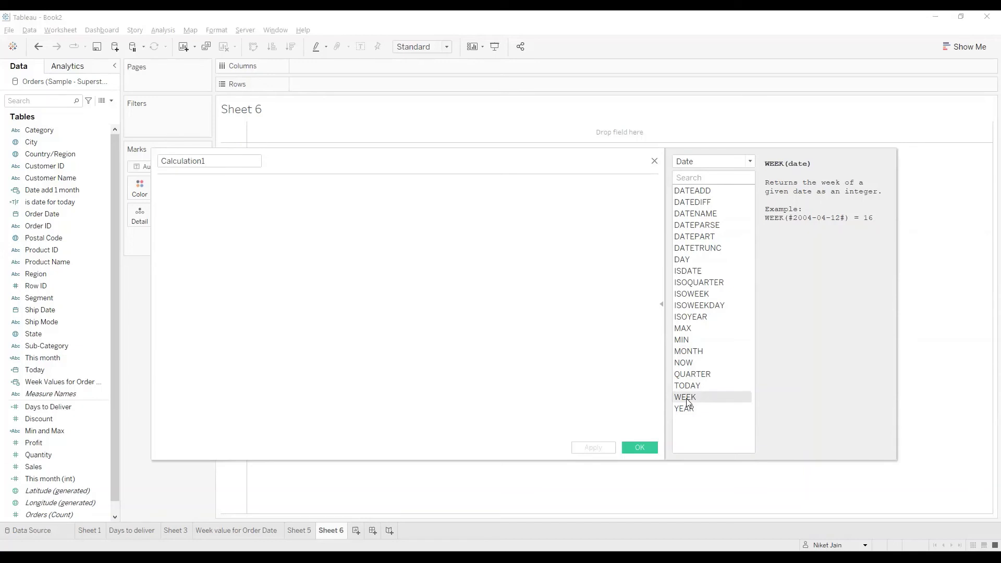
click(689, 409)
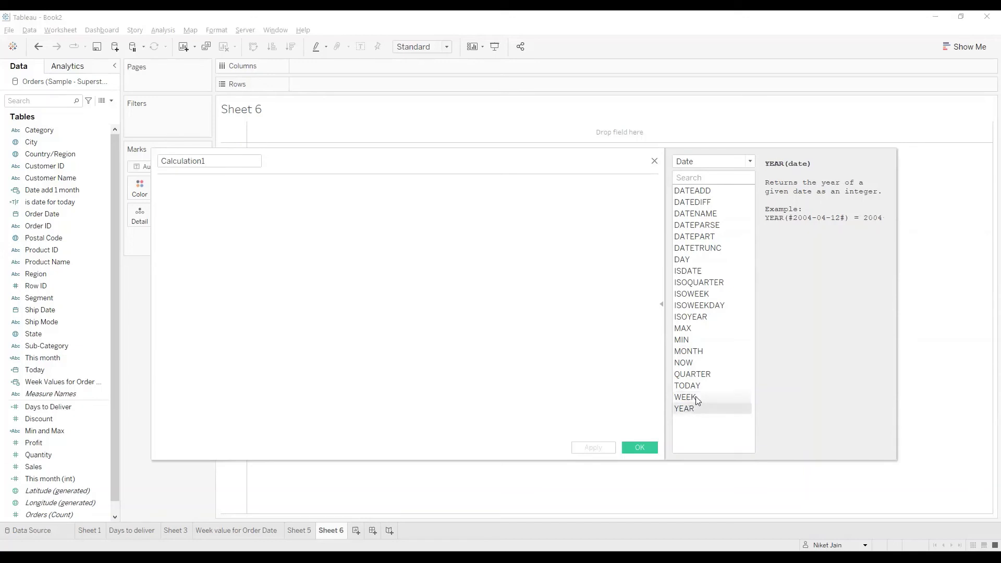
click(695, 398)
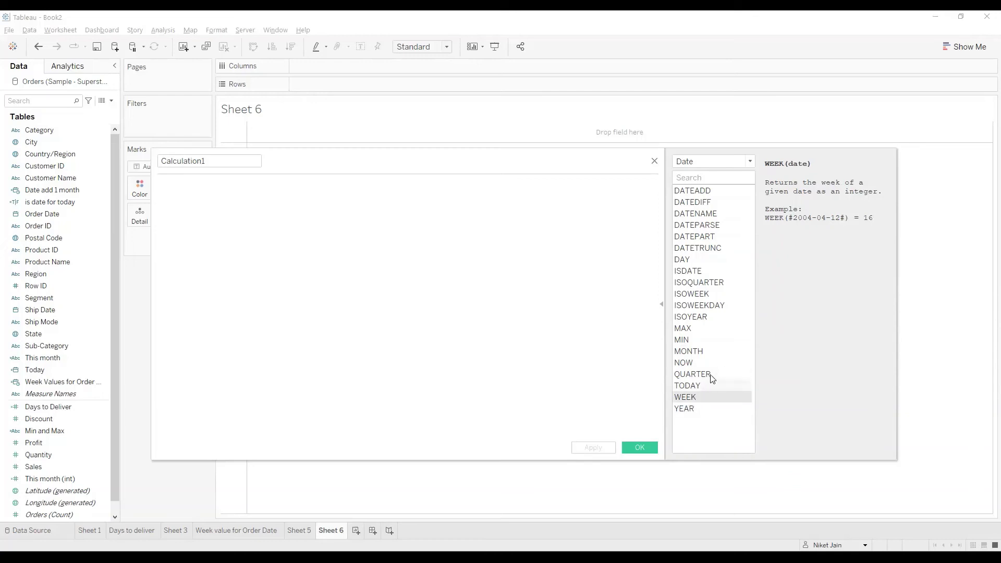
click(715, 364)
click(701, 386)
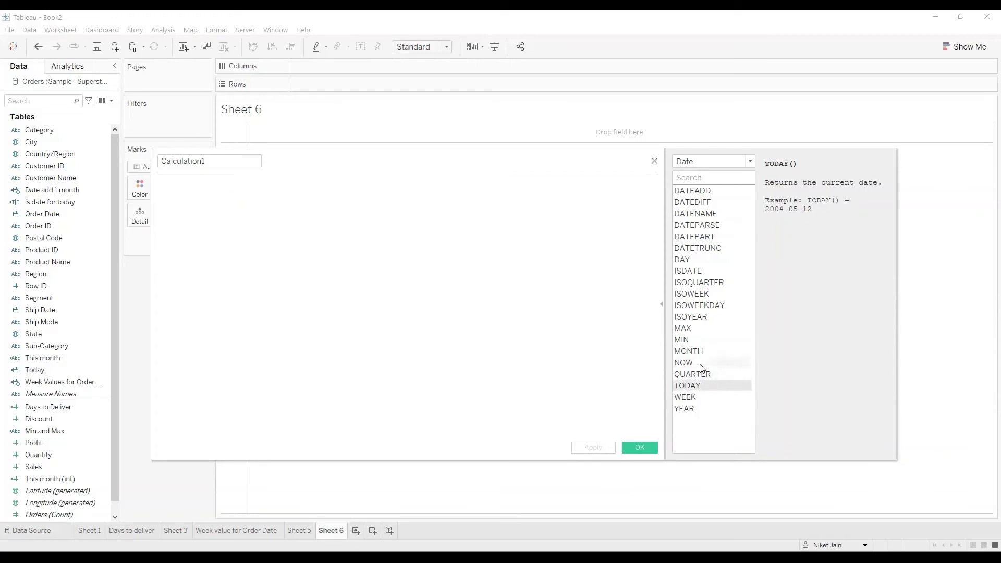
click(699, 364)
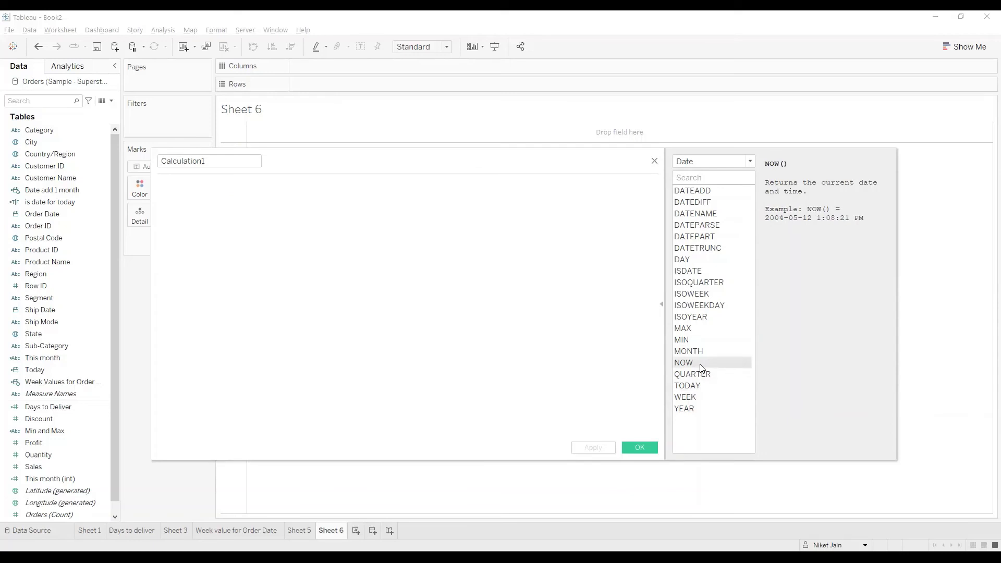
Step: Create a 'Now' calculation returning NOW() and display its timestamp 6/12/2022 1:41:09 AM as text
double_click(214, 161)
text(Now)
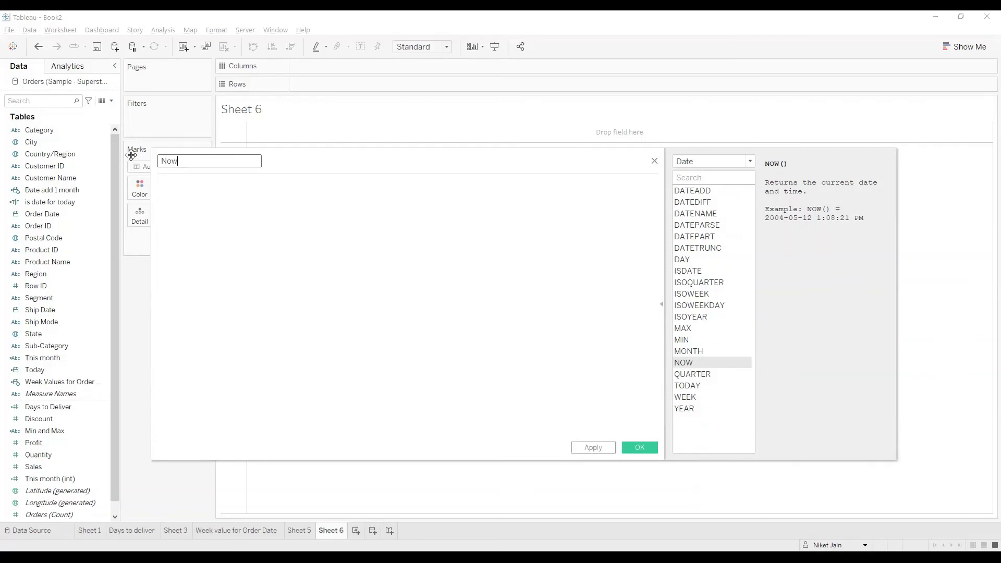
key(Tab)
text(N)
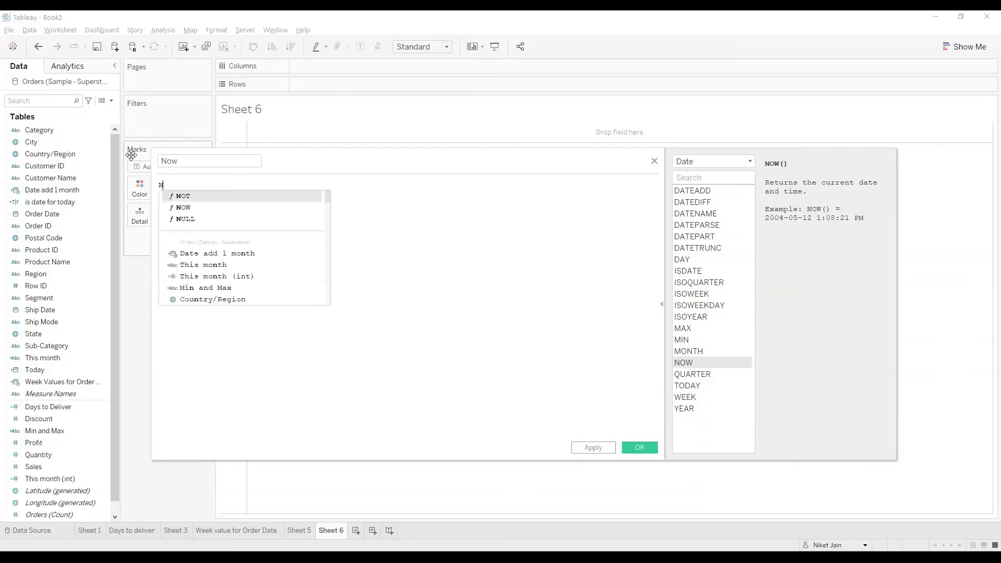
text(OW)
key(Return)
scroll(488, 333, up, 3)
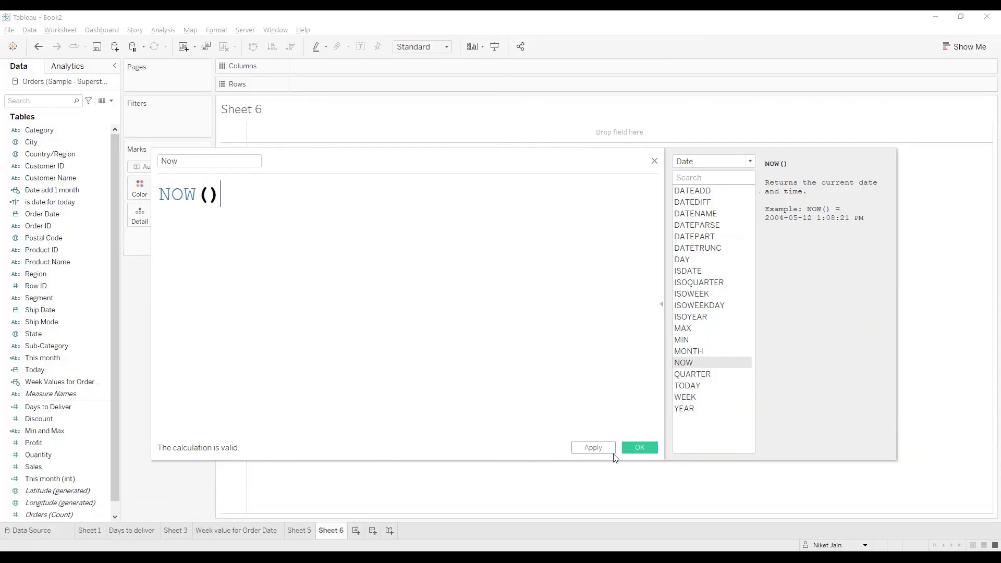
click(608, 448)
click(636, 448)
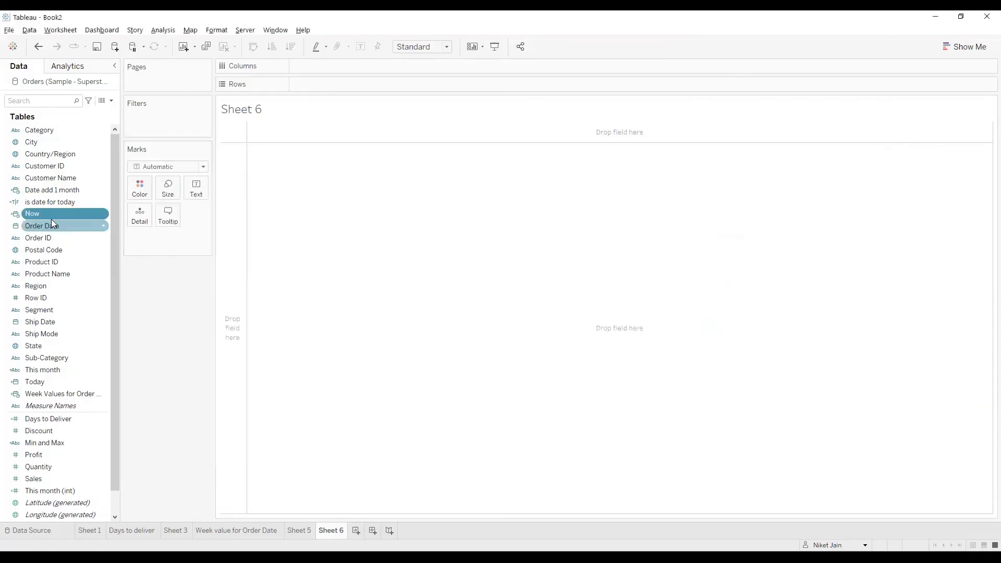
drag(200, 195, 199, 194)
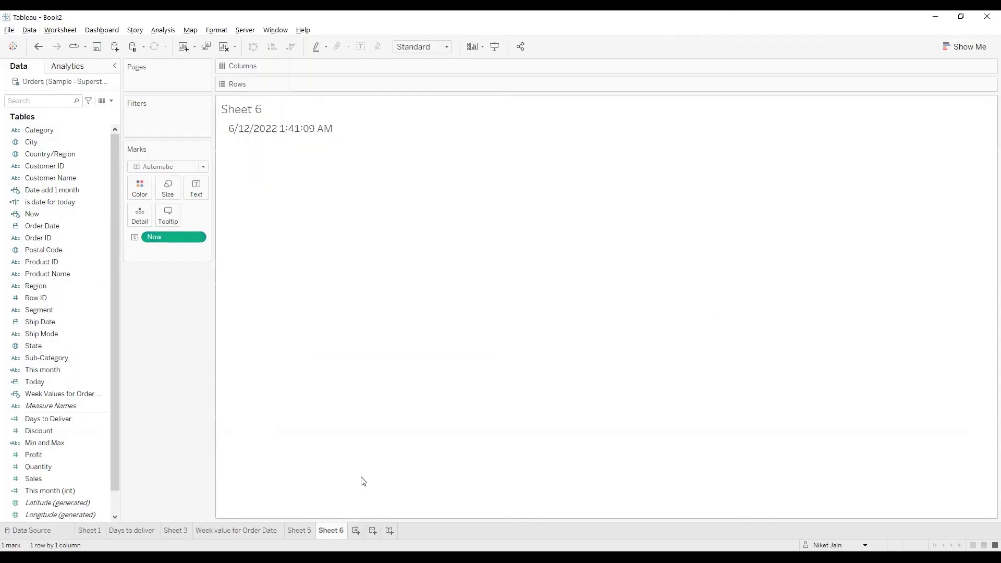
Step: Rename the Sheet 6 tab to 'Now', then add blank worksheet Sheet 7
double_click(337, 535)
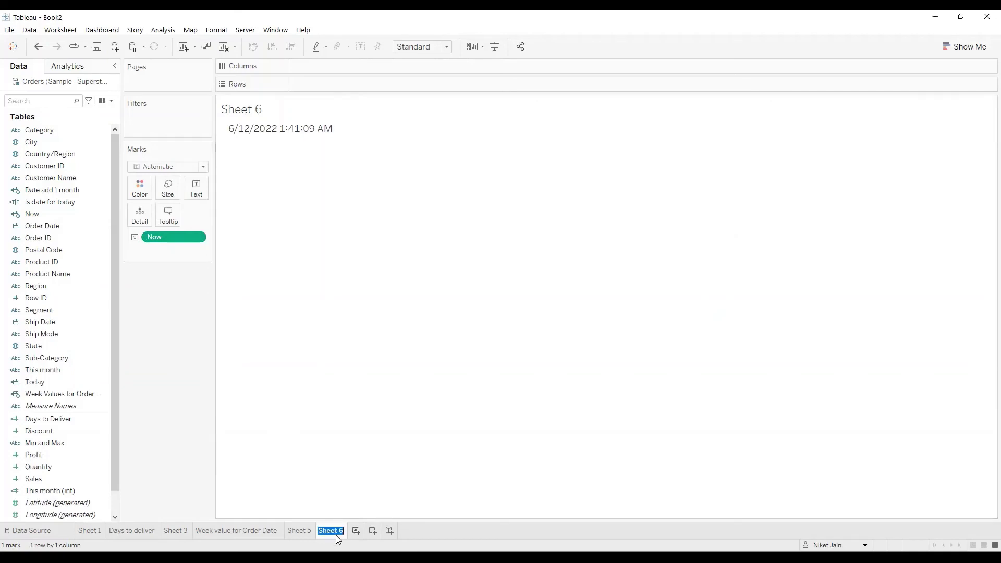
text(Now)
key(Return)
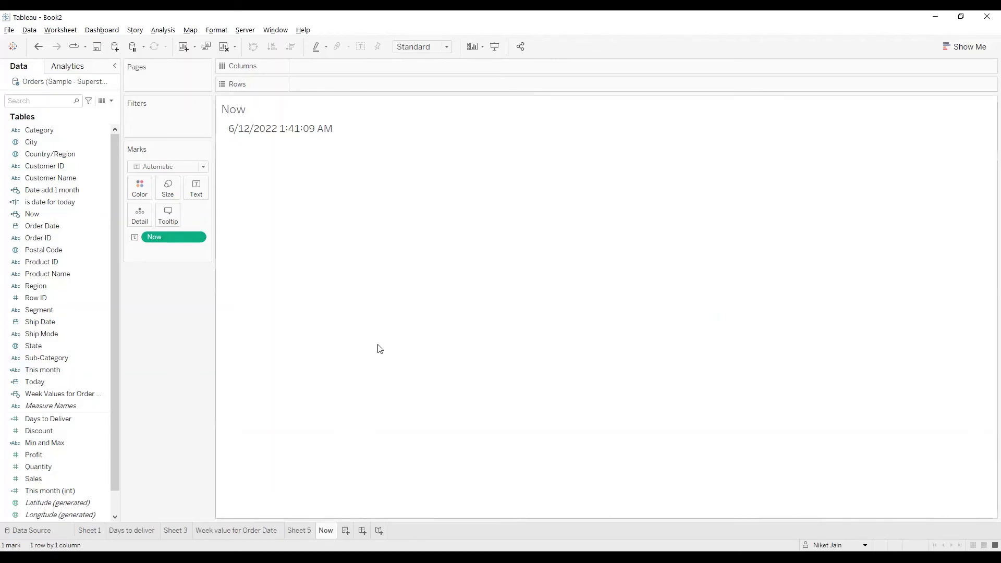
click(351, 531)
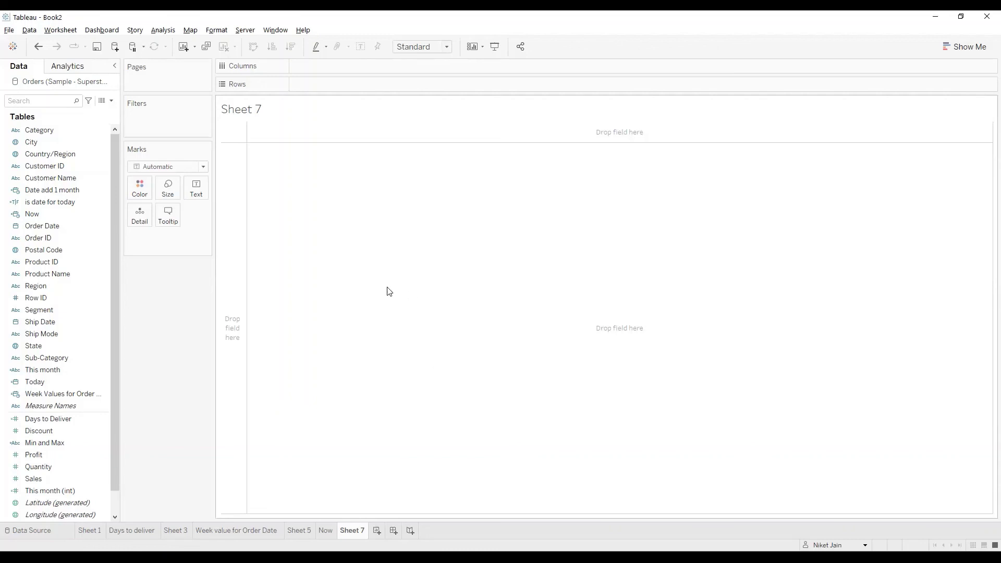
Step: Show exact Order Dates in rows under year and quarter, without month, and widen both headers
drag(41, 230, 344, 84)
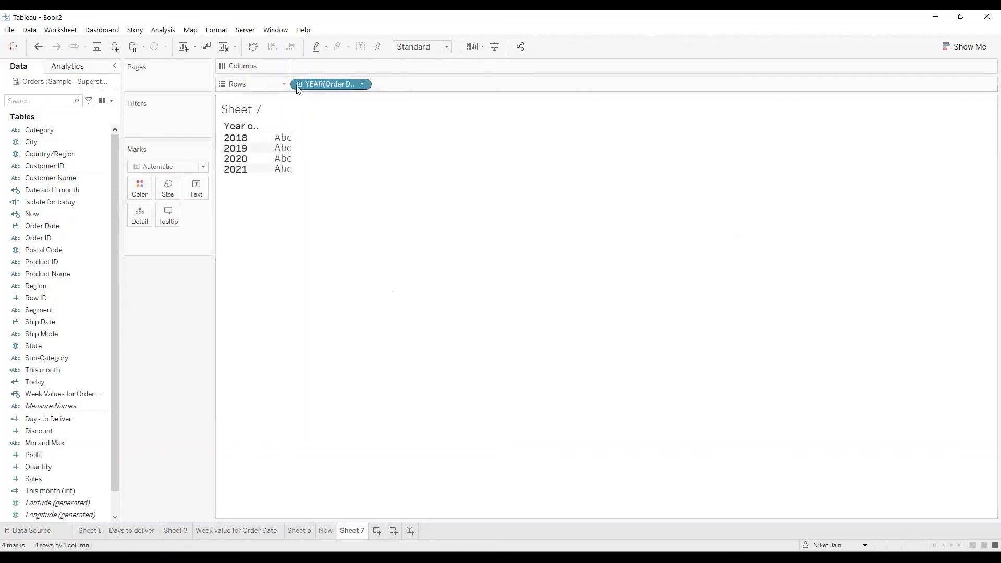
click(299, 84)
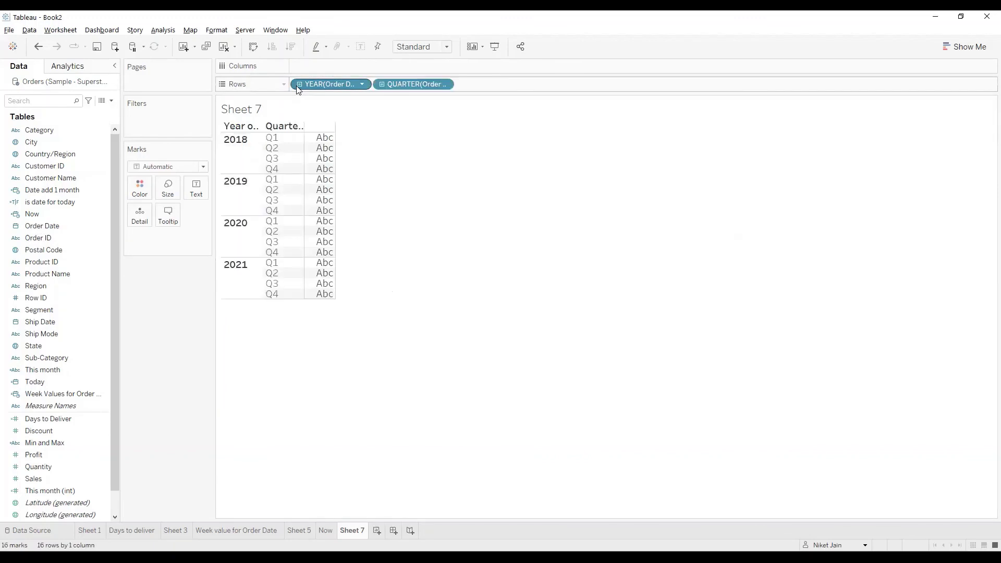
click(381, 84)
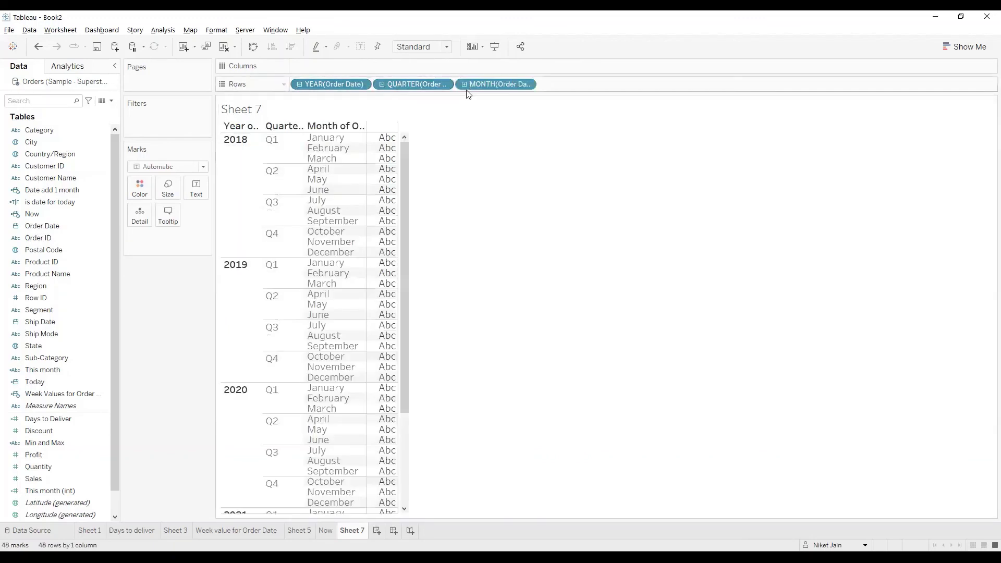
click(465, 84)
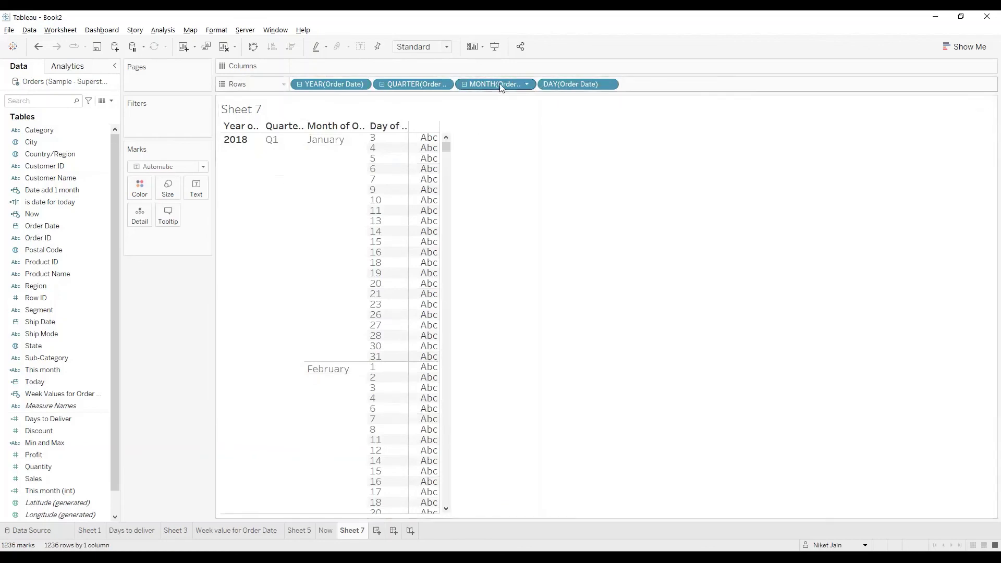
drag(501, 87, 422, 259)
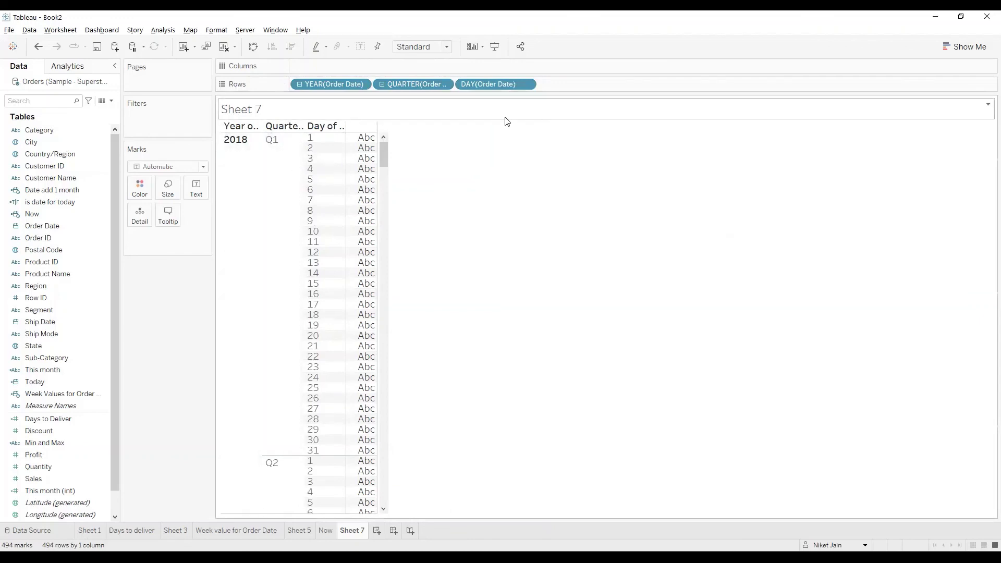
click(528, 85)
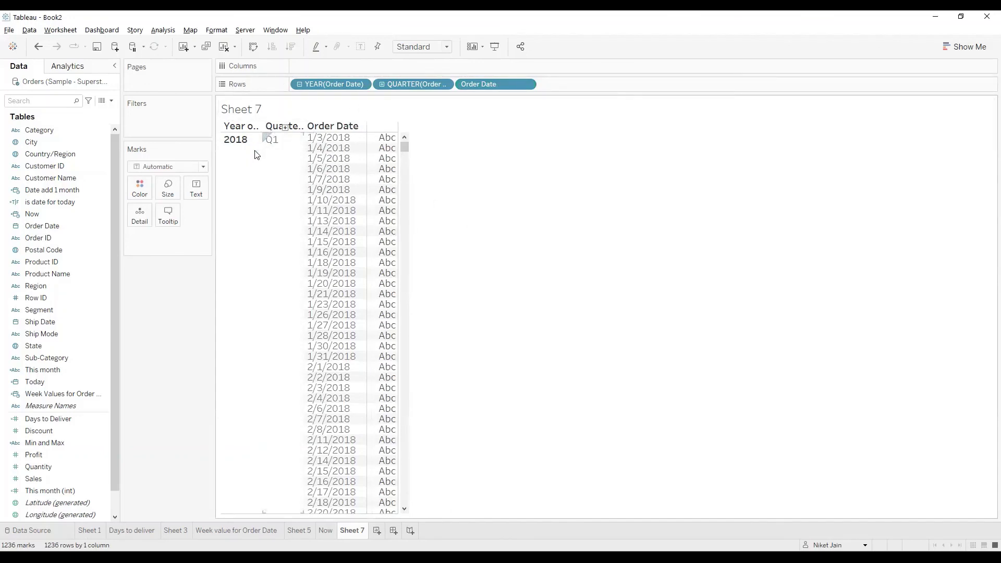
mouse_move(260, 161)
mouse_down()
mouse_move(290, 162)
mouse_move(268, 160)
mouse_up()
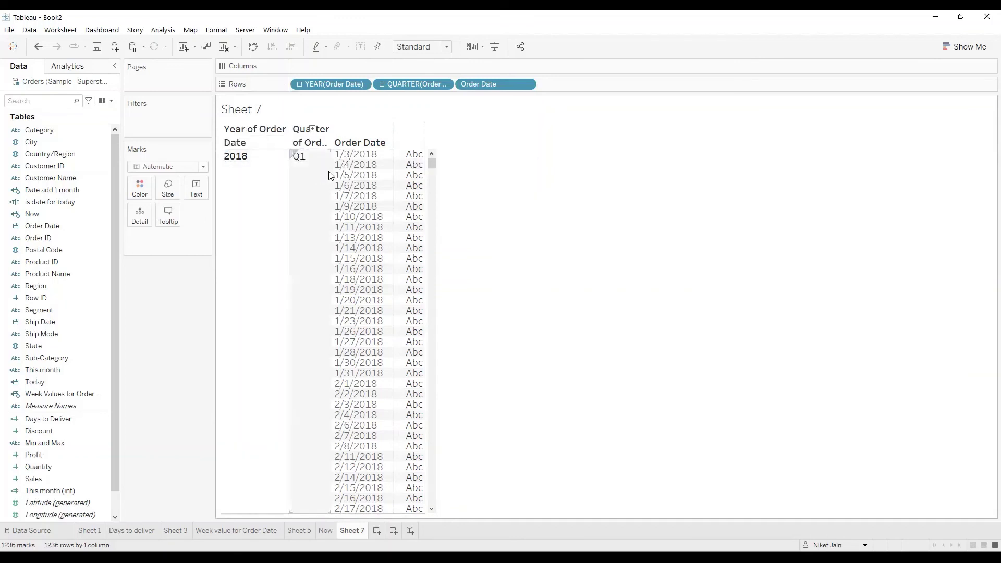
drag(331, 174, 354, 174)
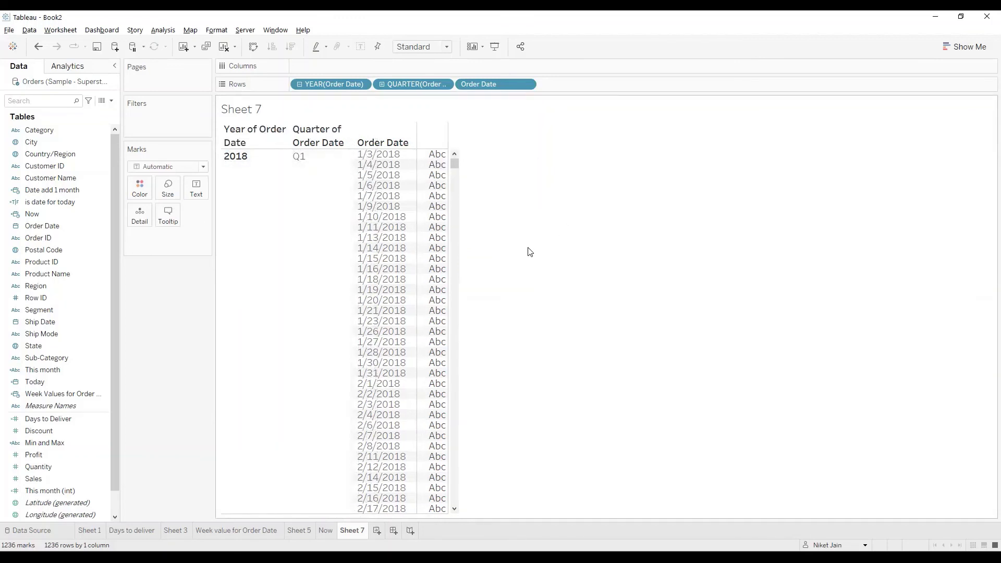
Step: Set Order Date's fiscal year start to April and scroll to the FY 2018 Q4/FY 2019 Q1 boundary
click(62, 224)
click(456, 213)
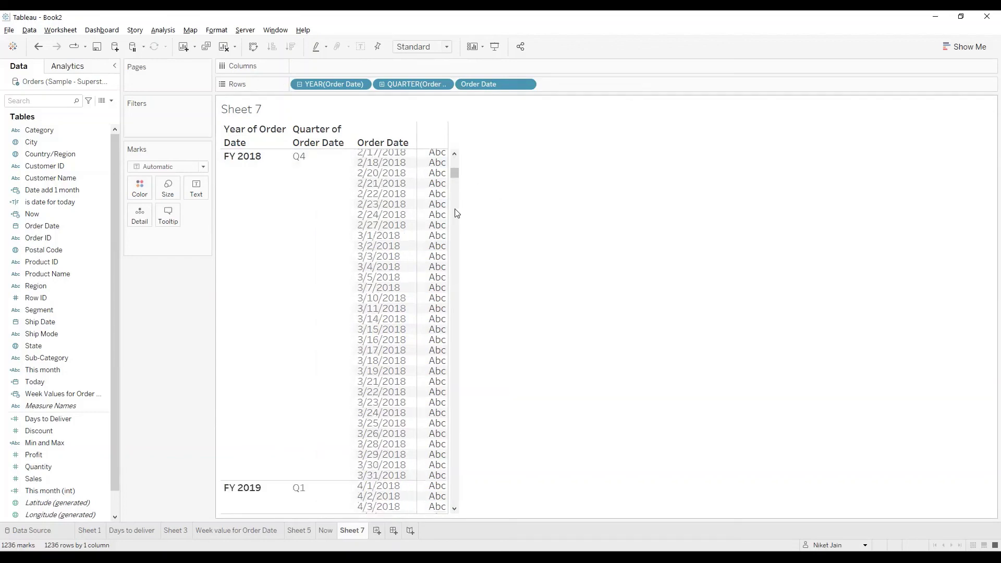
click(454, 180)
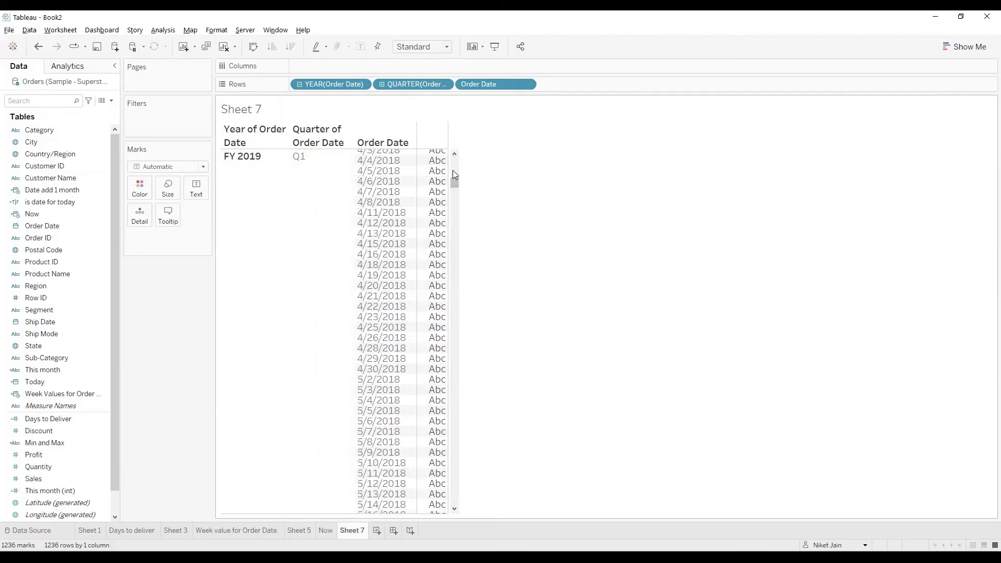
click(454, 154)
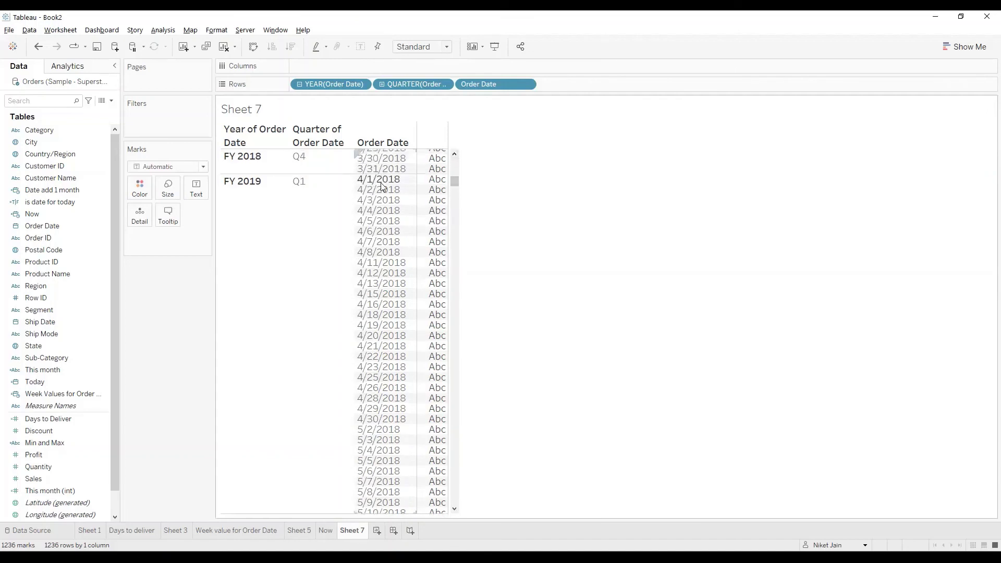